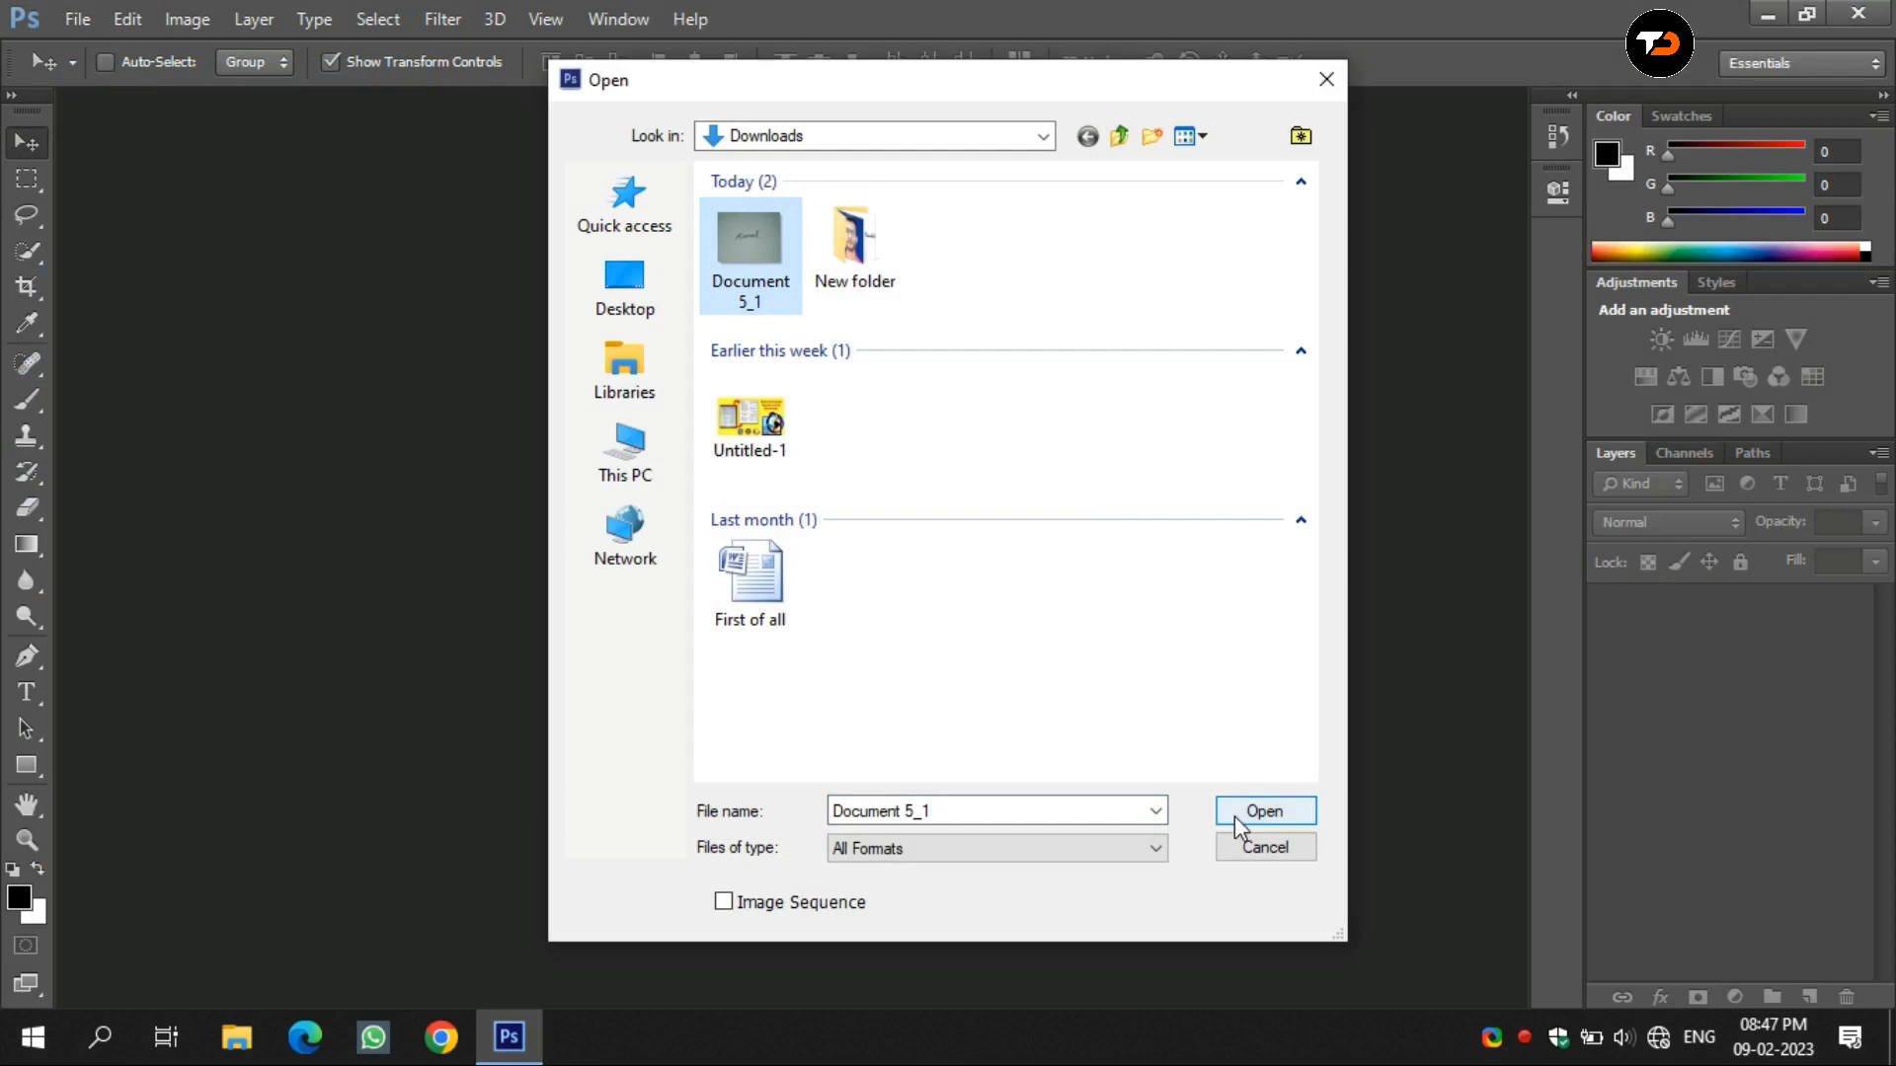
Open Document 5_1 from Downloads and crop it closely around the handwritten signature.
{"action": "left_click", "coordinate": [1234, 814]}
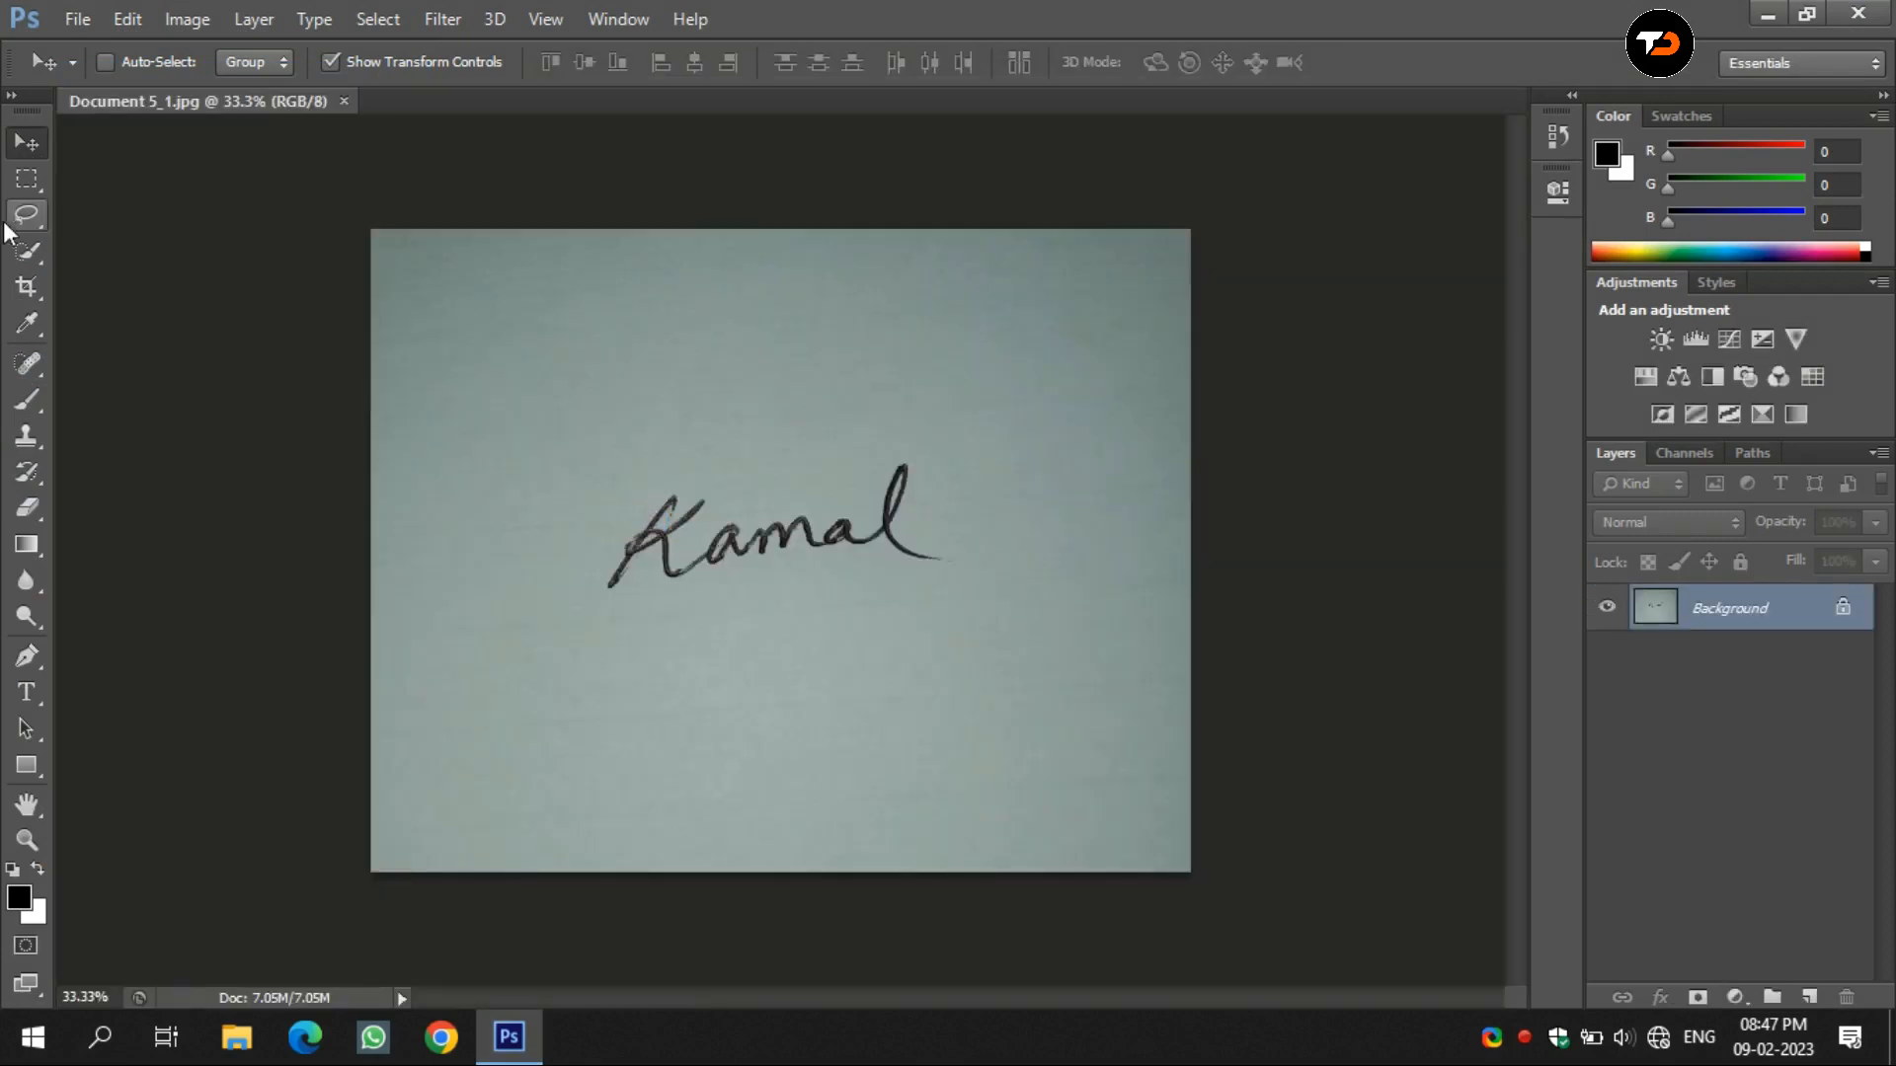
{"action": "left_click", "coordinate": [40, 288]}
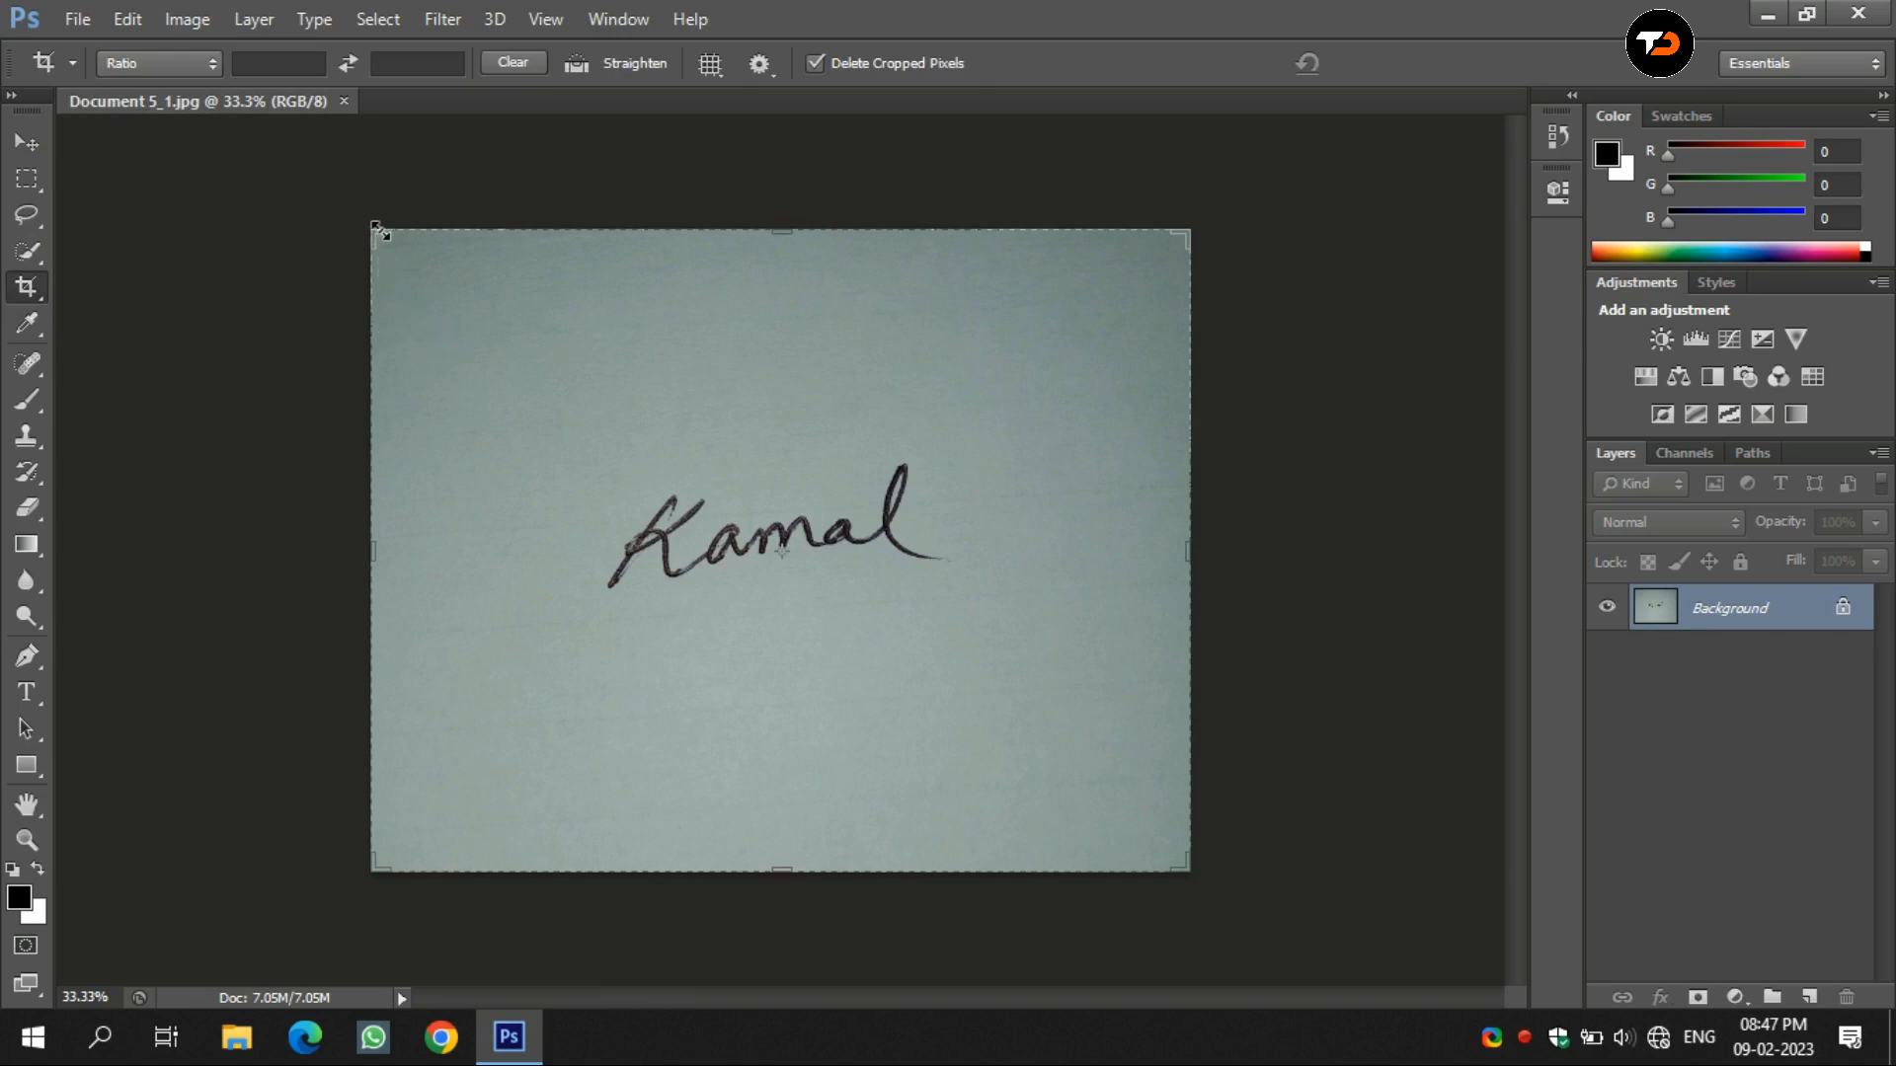
{"action": "left_click_drag", "start_coordinate": [377, 233], "coordinate": [477, 327]}
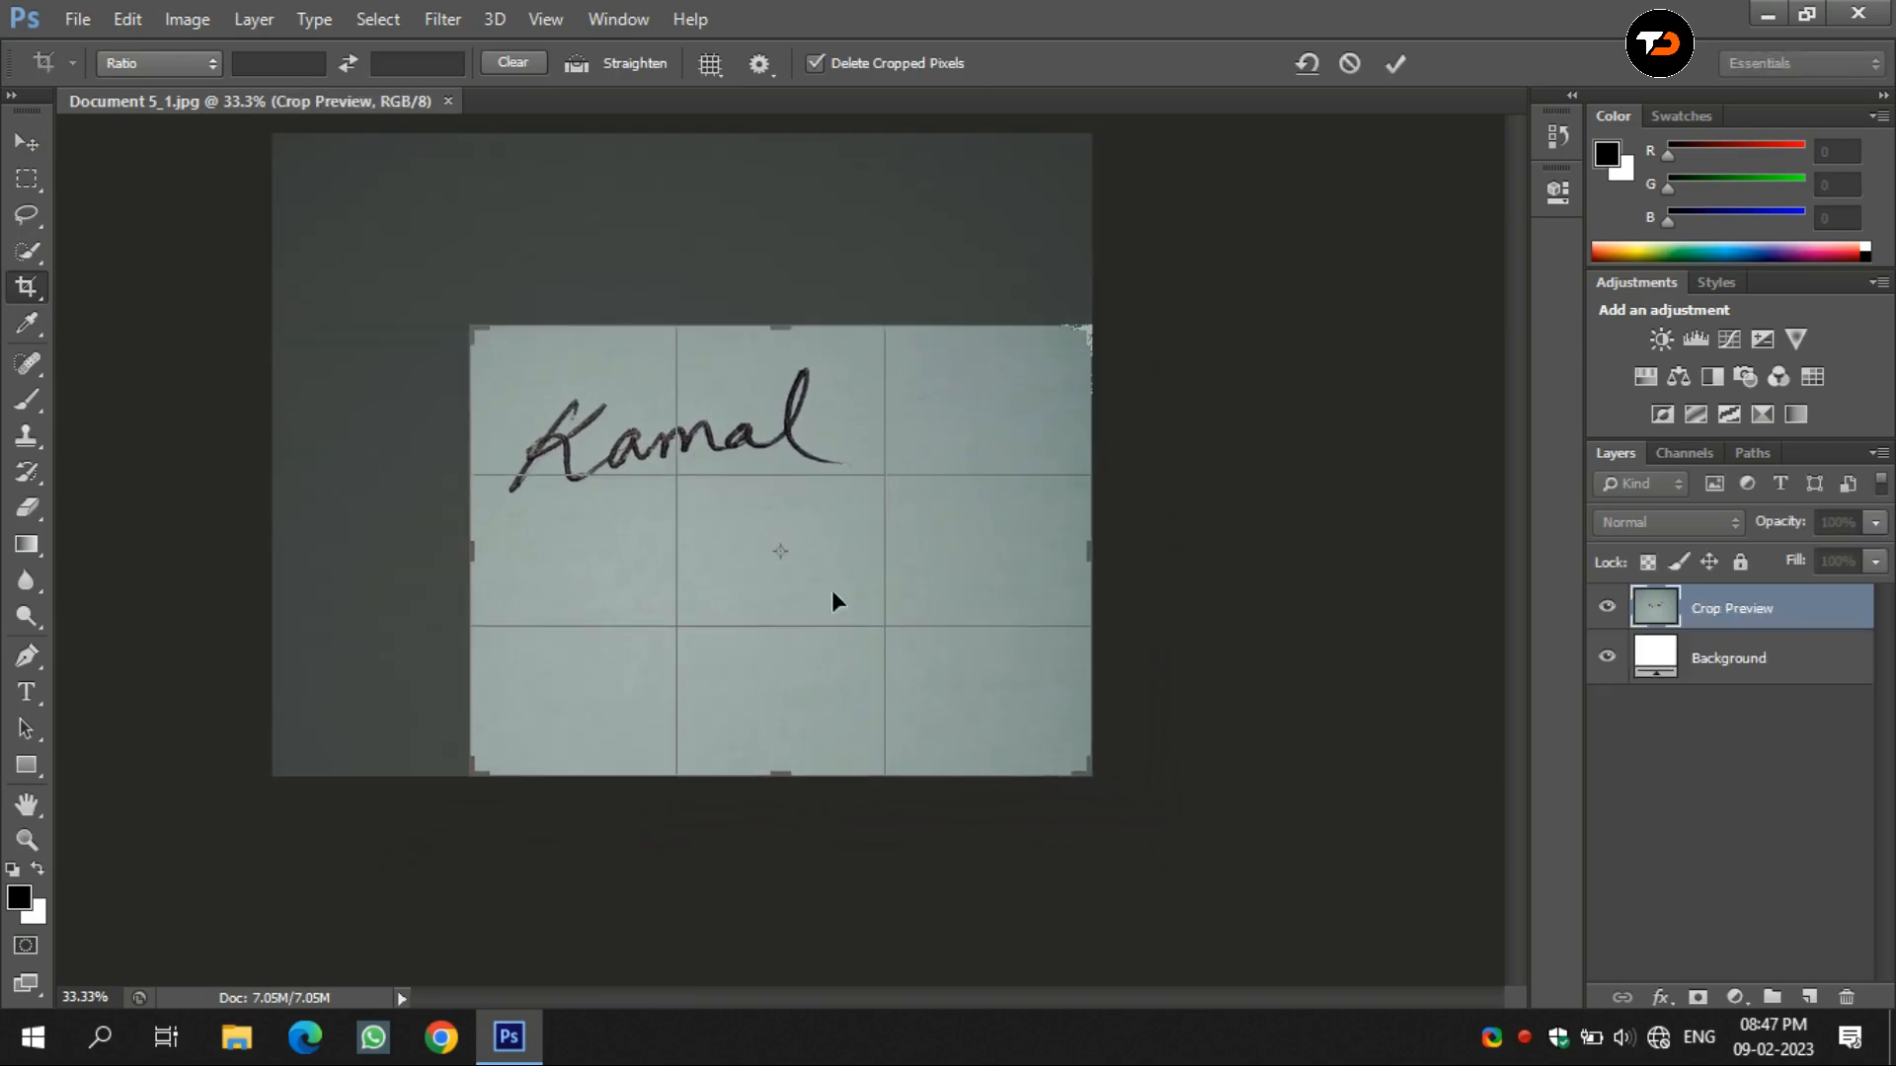
{"action": "left_click_drag", "start_coordinate": [780, 770], "coordinate": [782, 647]}
{"action": "left_click_drag", "start_coordinate": [1099, 547], "coordinate": [988, 590]}
{"action": "left_click", "coordinate": [1394, 65]}
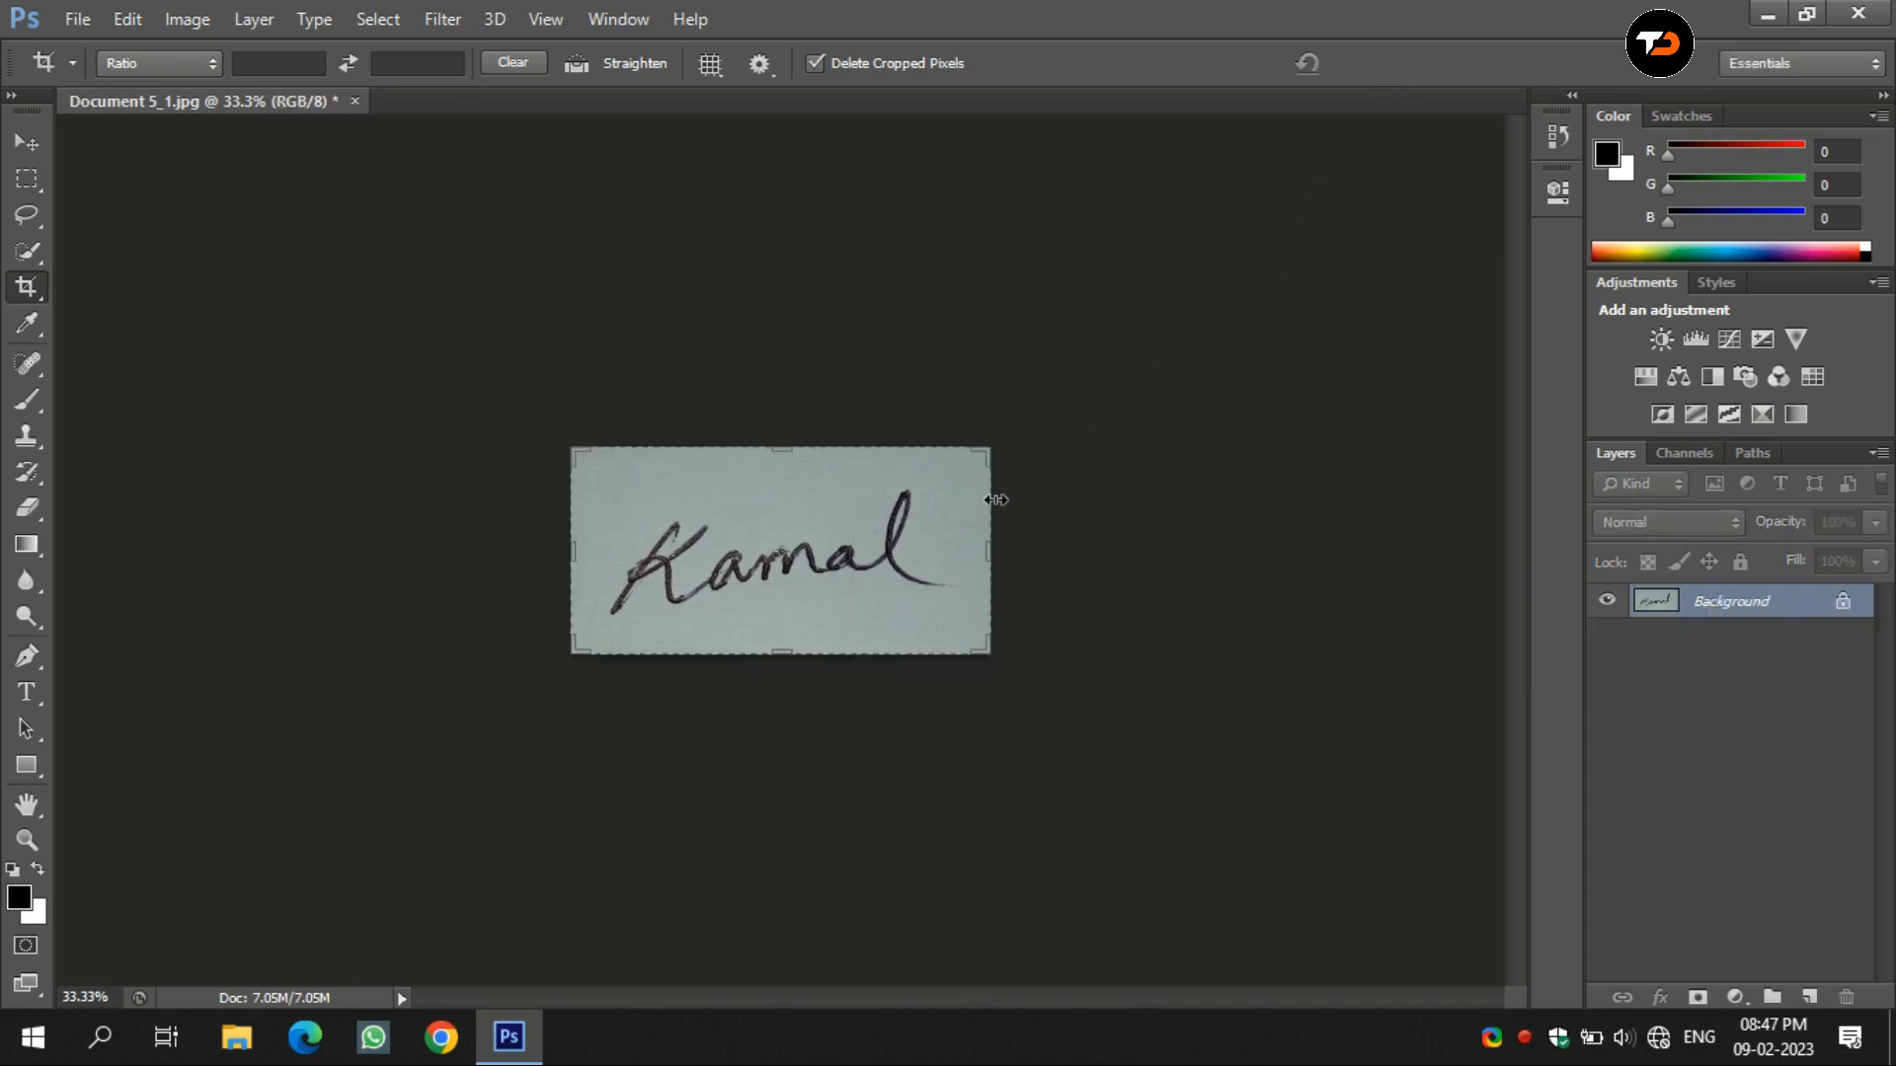
Apply Curves to the image, moving the black point to input 119, output 0 and the white point to input 129, output 255.
{"action": "key", "text": "ctrl+="}
{"action": "key", "text": "ctrl+="}
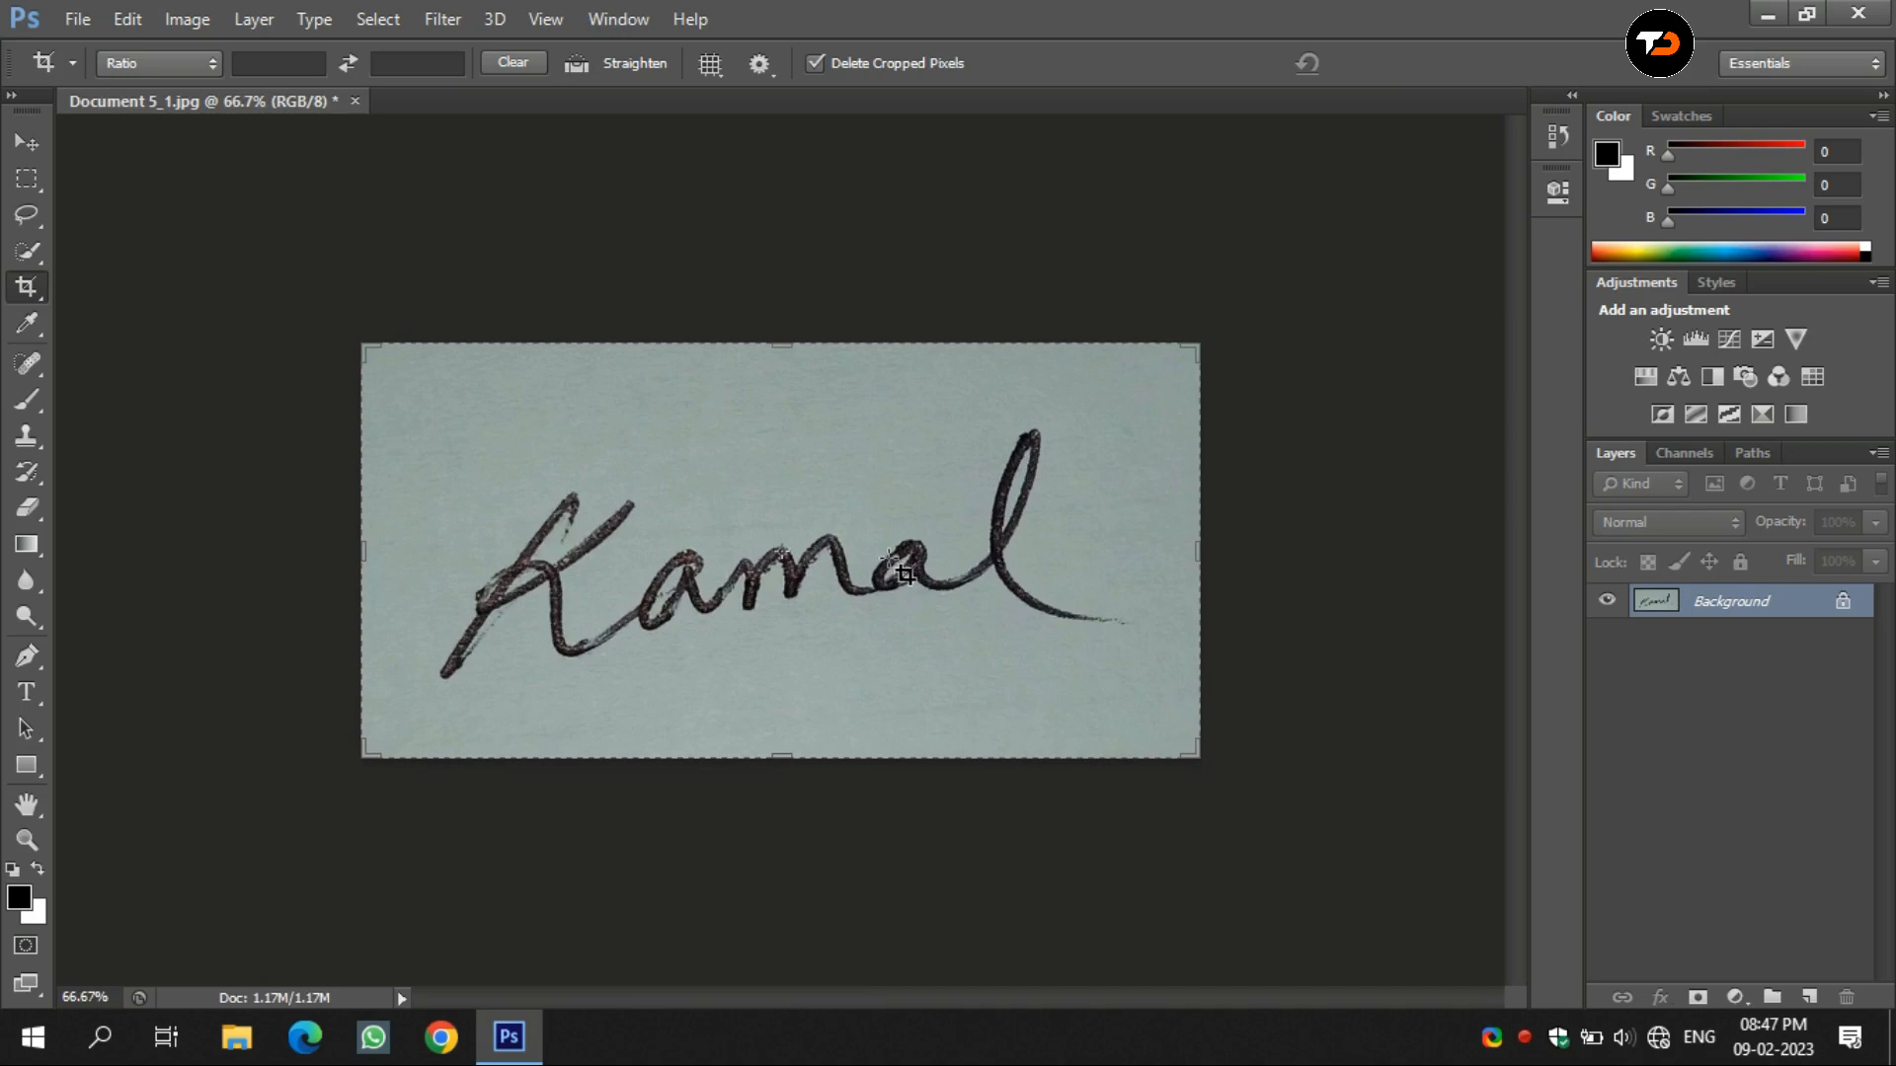
{"action": "left_click", "coordinate": [11, 148]}
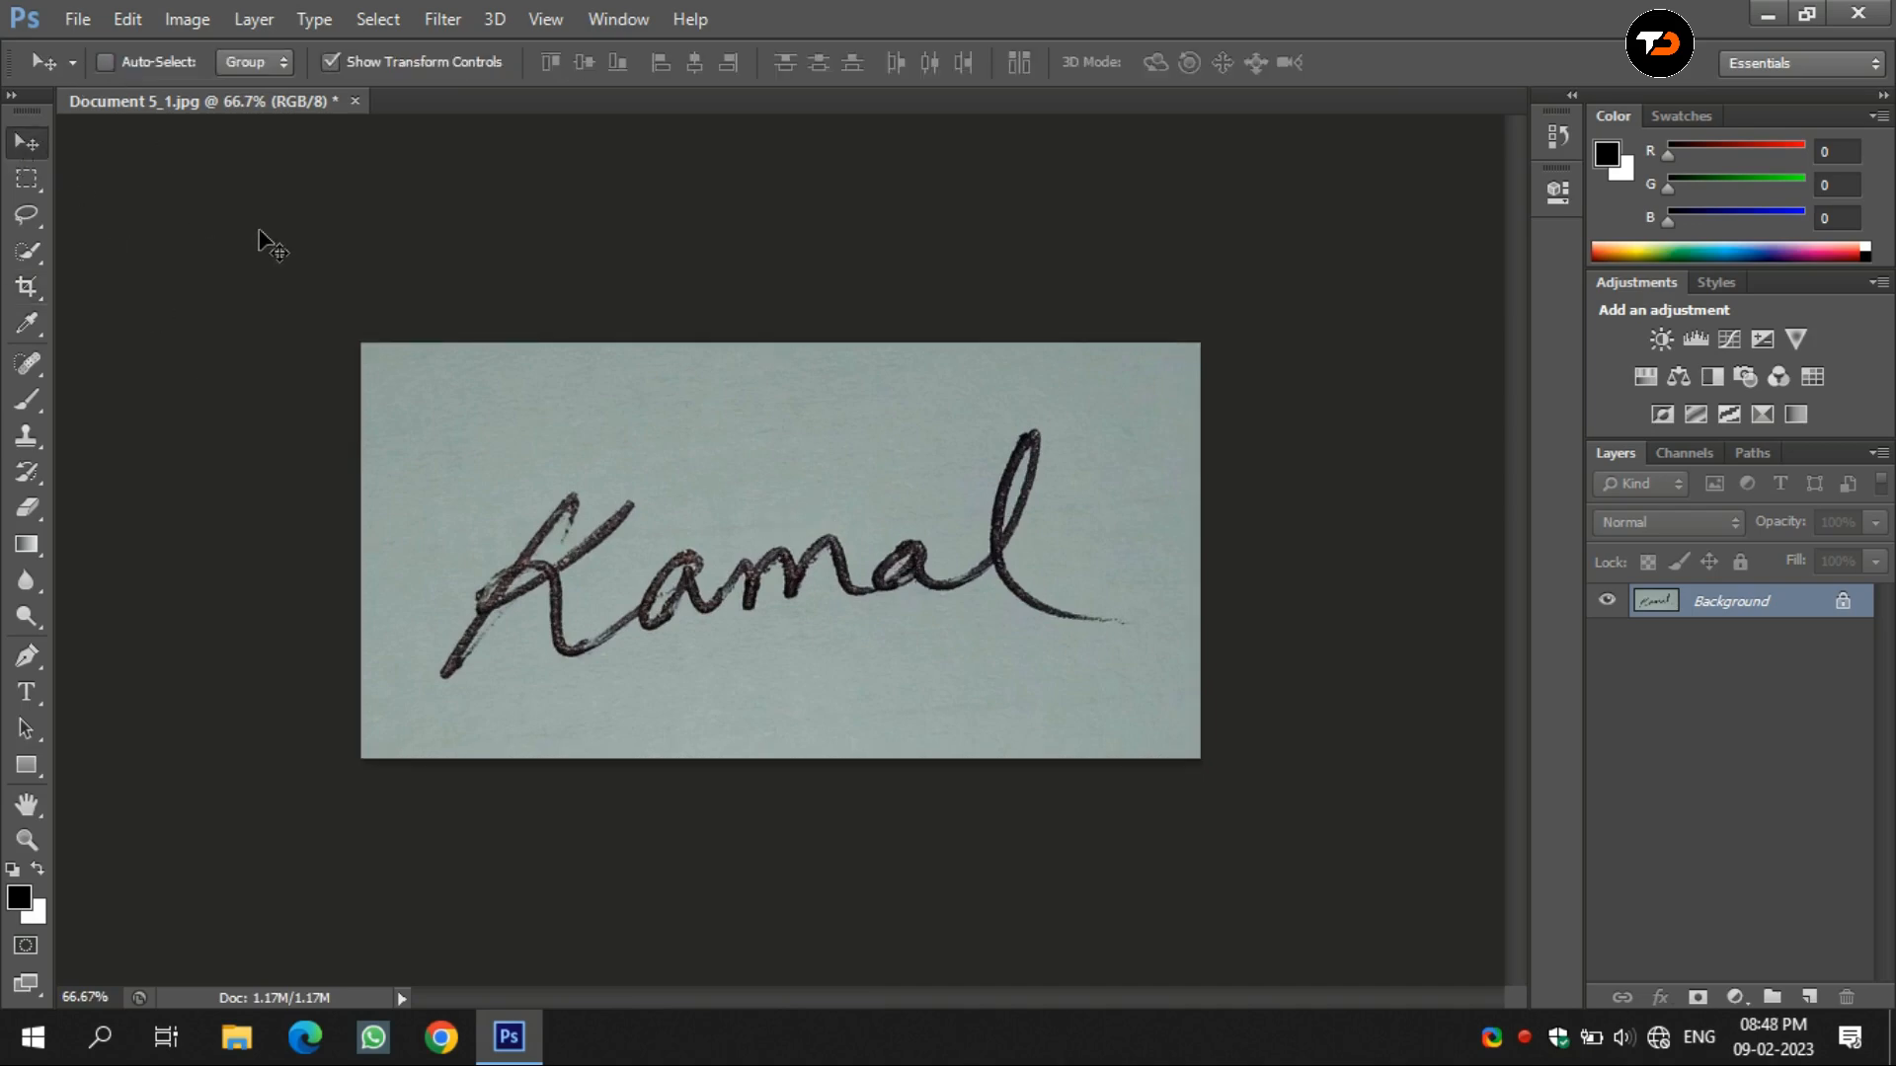
{"action": "left_click", "coordinate": [184, 22]}
{"action": "mouse_move", "coordinate": [296, 107]}
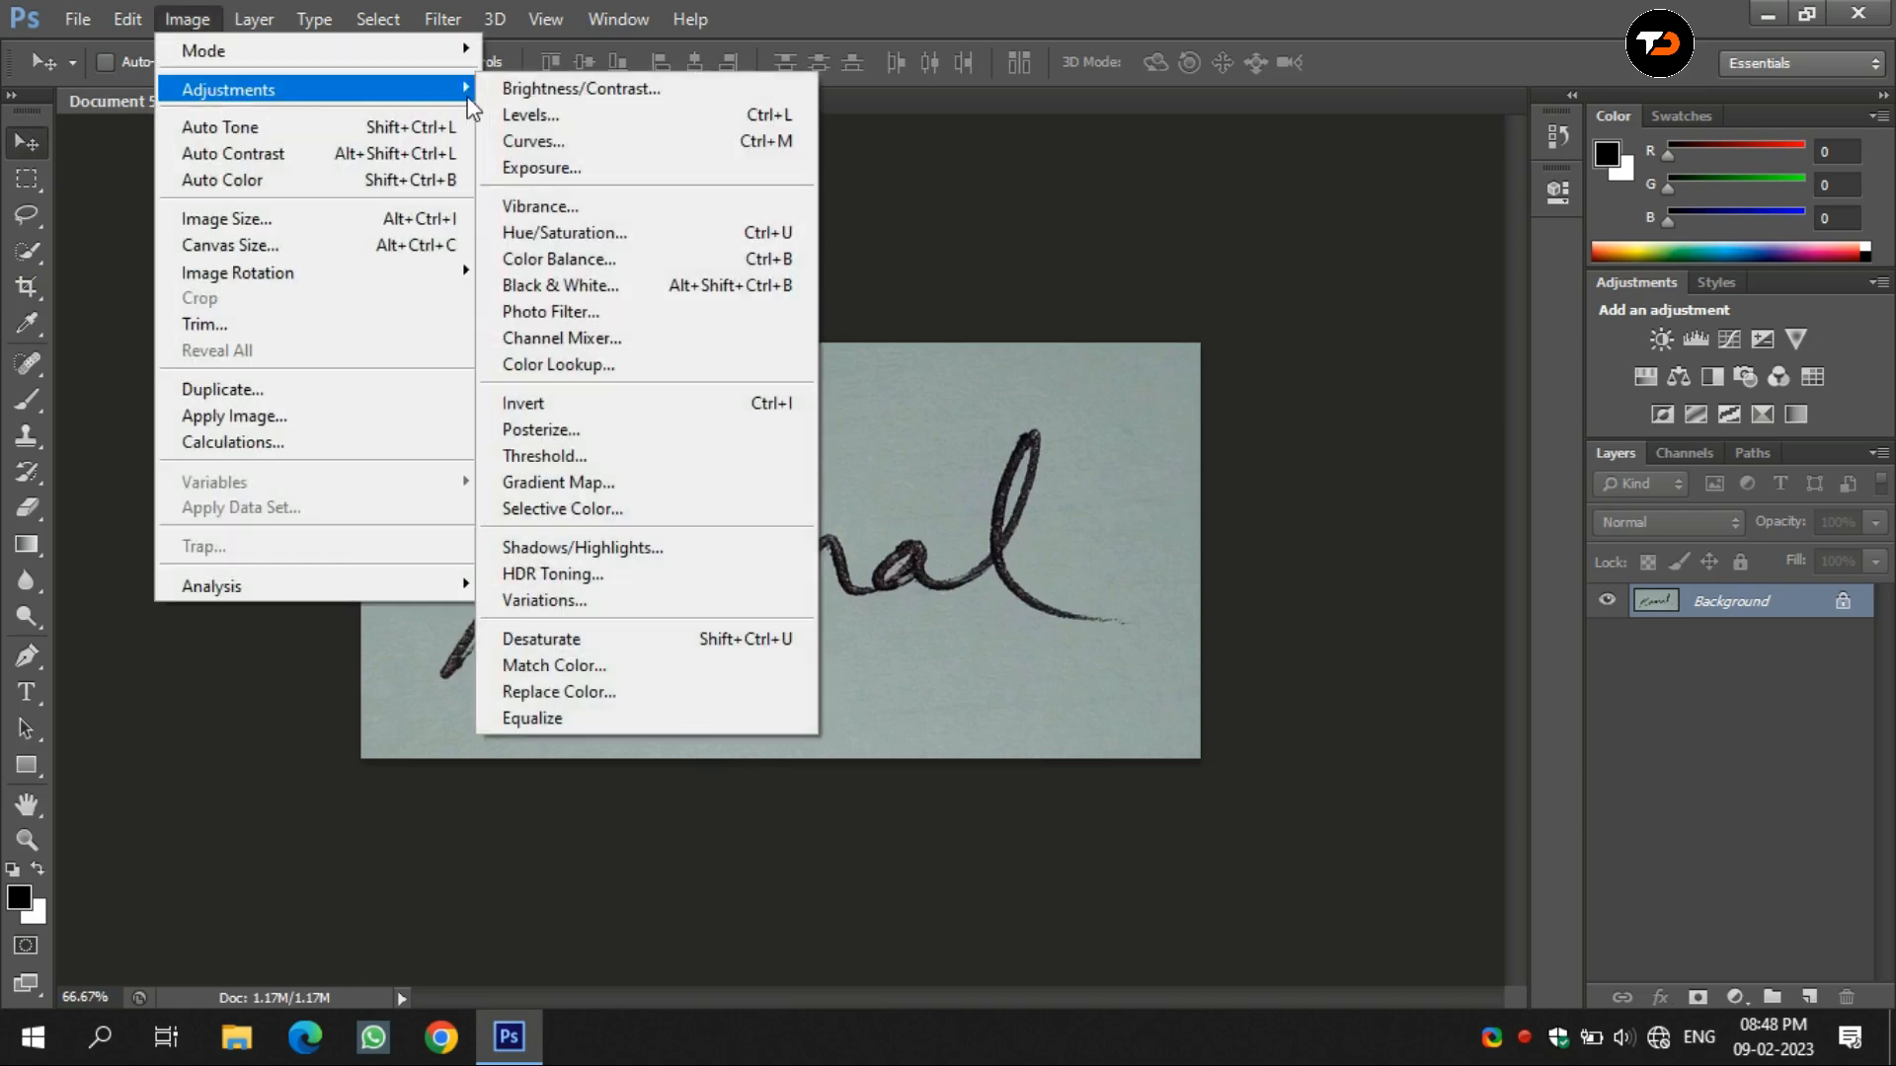
{"action": "left_click", "coordinate": [529, 142]}
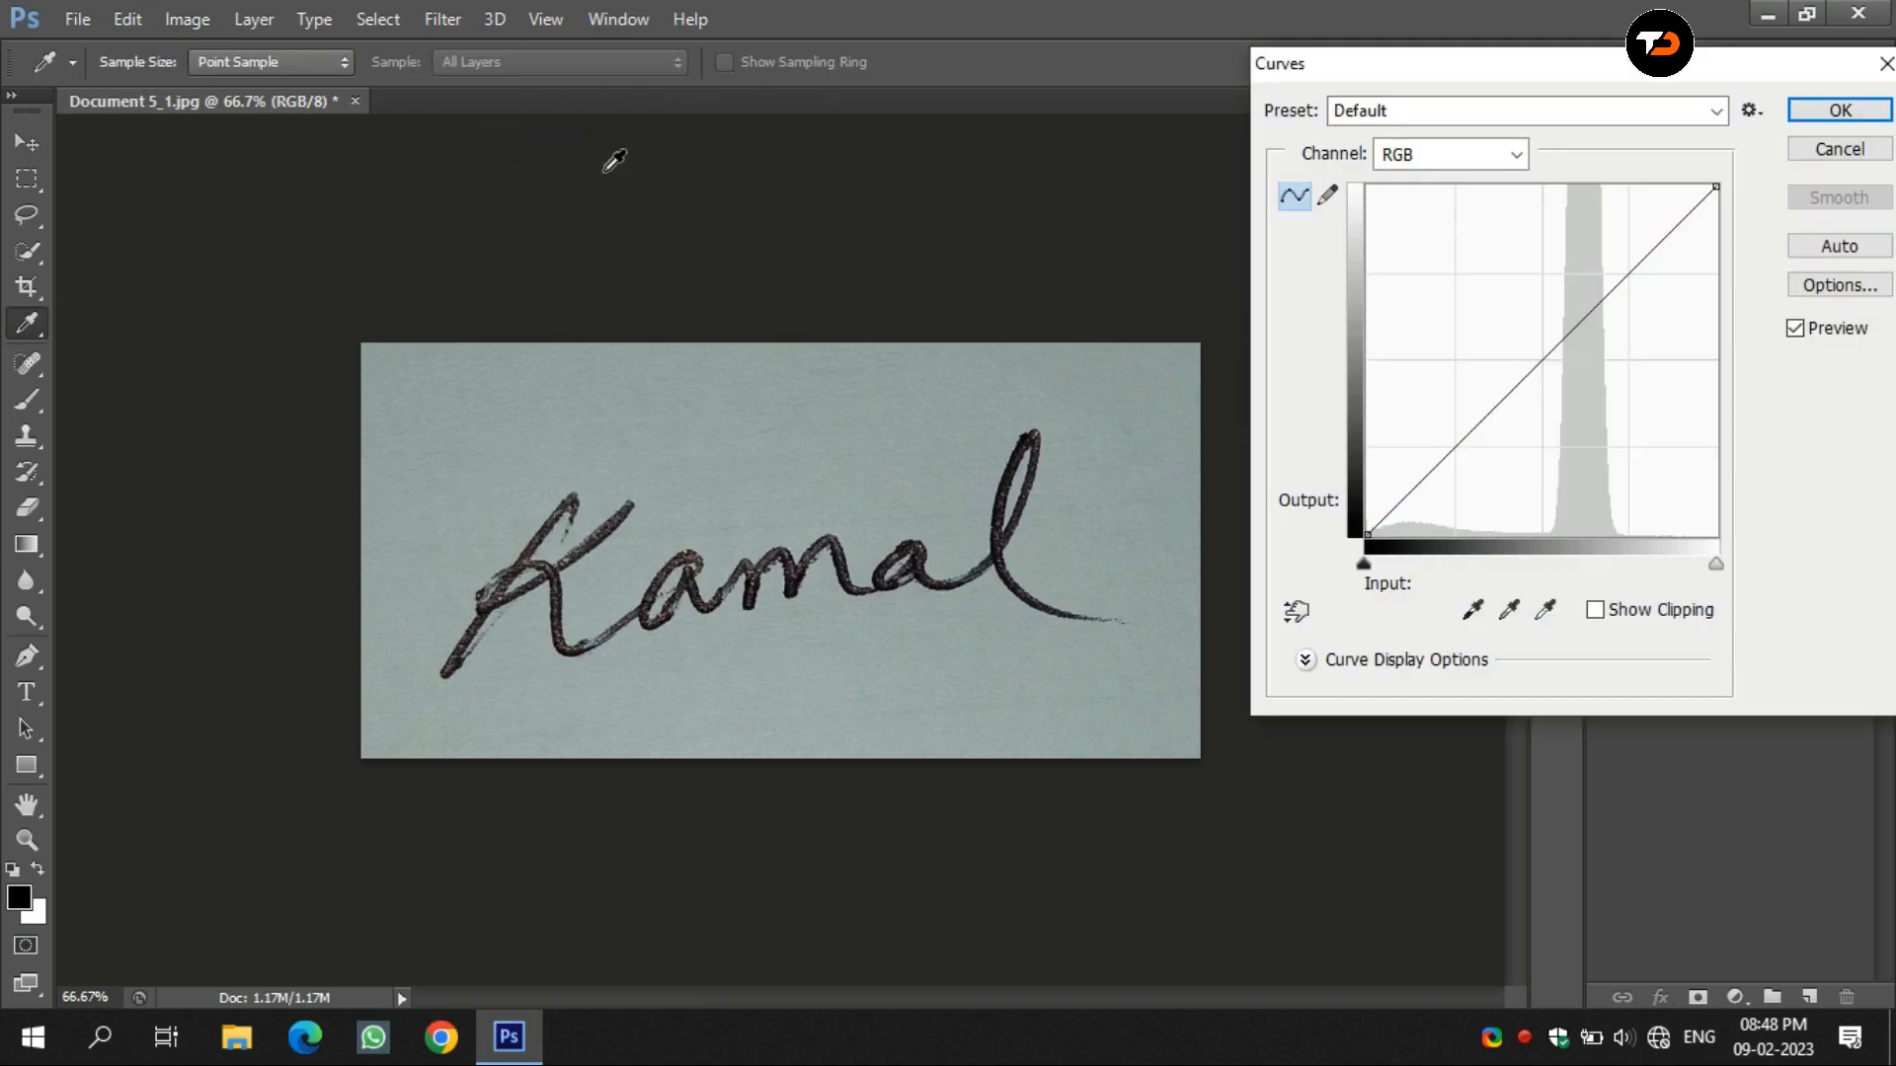
{"action": "left_click_drag", "start_coordinate": [1372, 531], "coordinate": [1528, 589]}
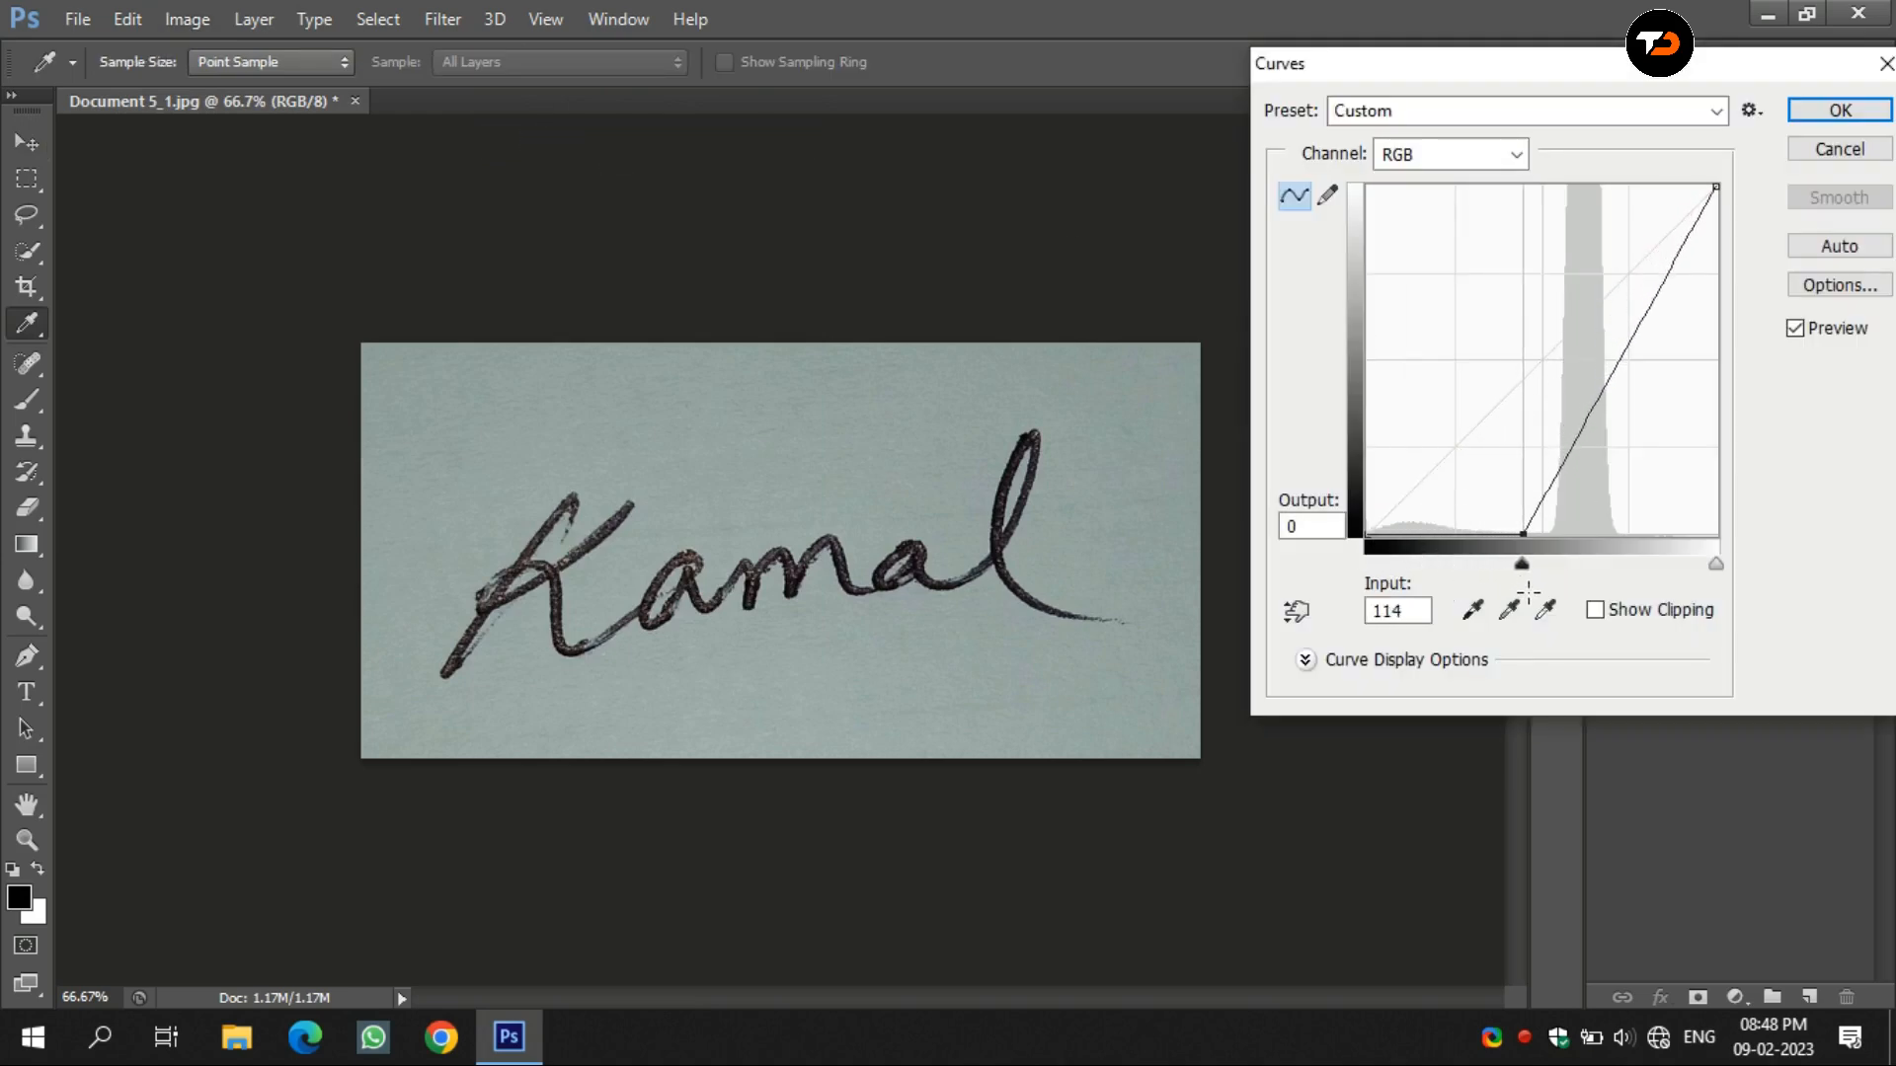
{"action": "left_click_drag", "start_coordinate": [1712, 190], "coordinate": [1540, 178]}
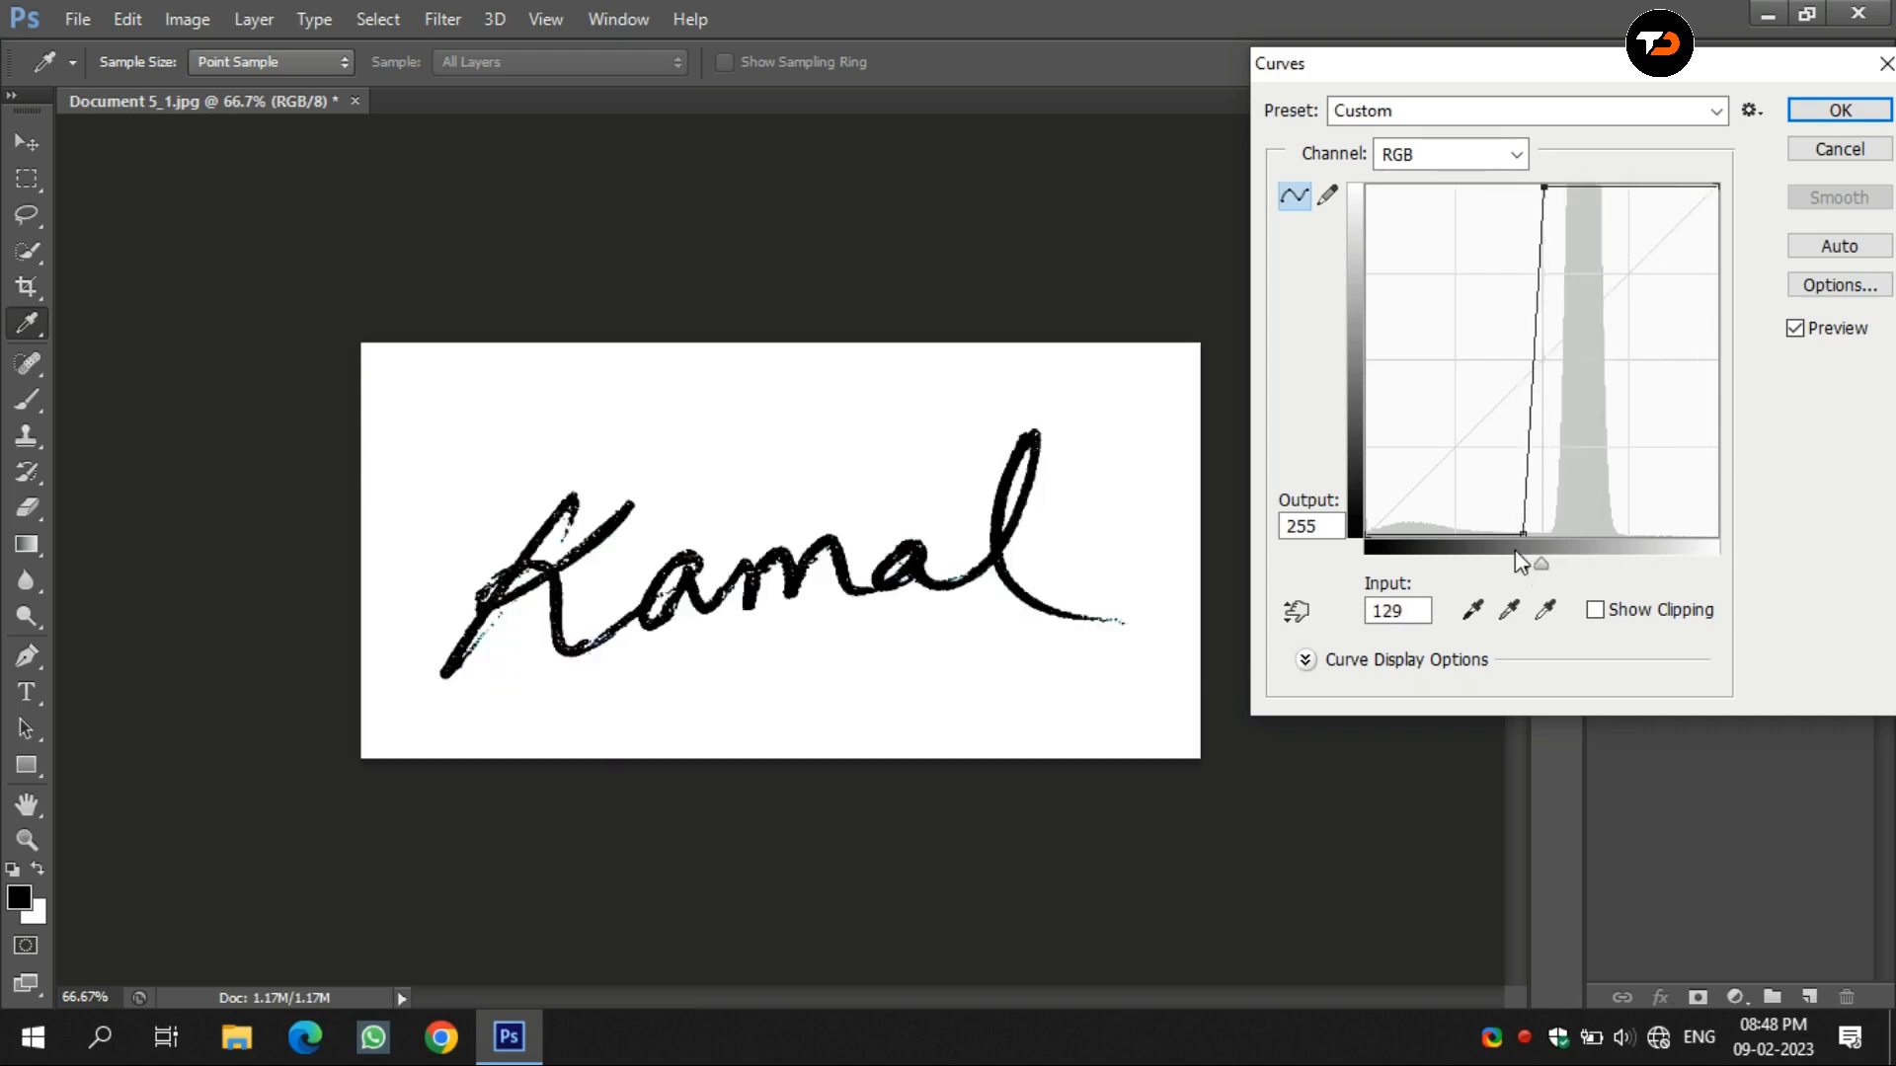
{"action": "left_click_drag", "start_coordinate": [1518, 534], "coordinate": [1525, 535]}
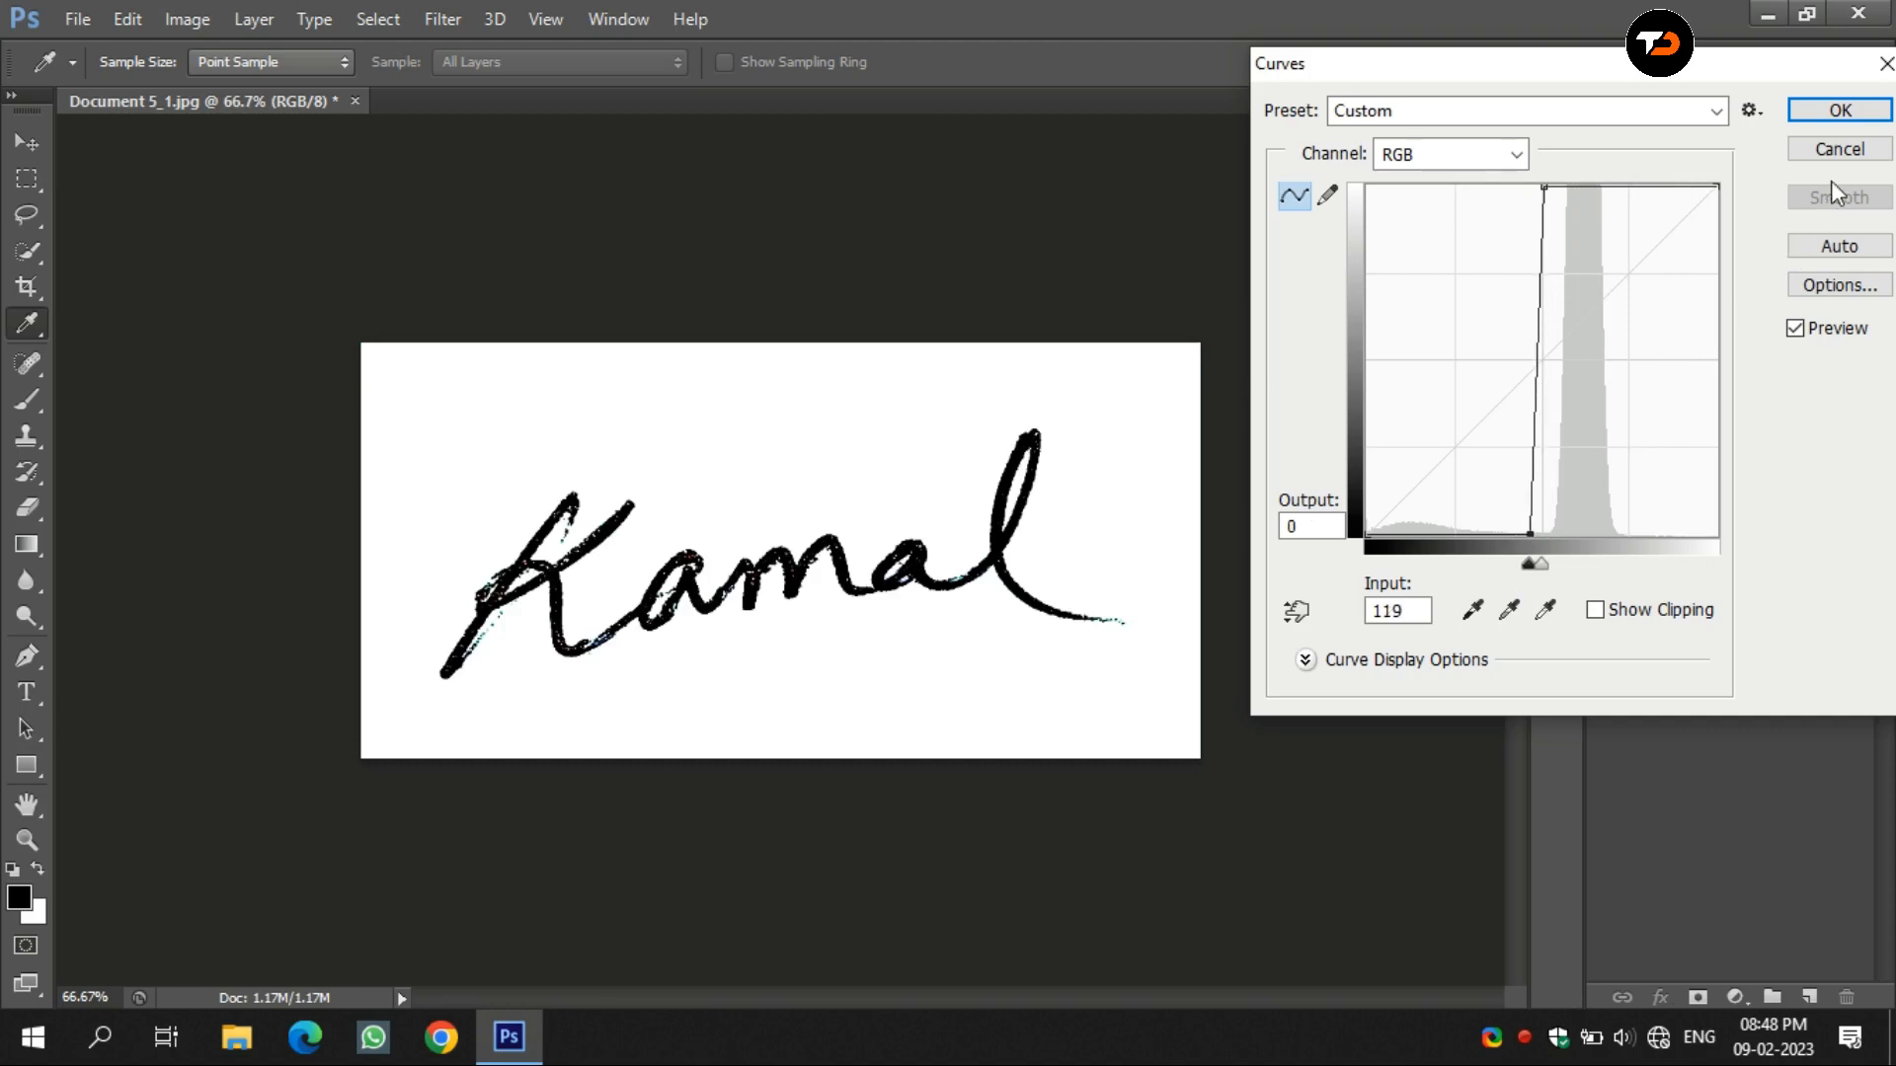
{"action": "left_click", "coordinate": [1830, 110]}
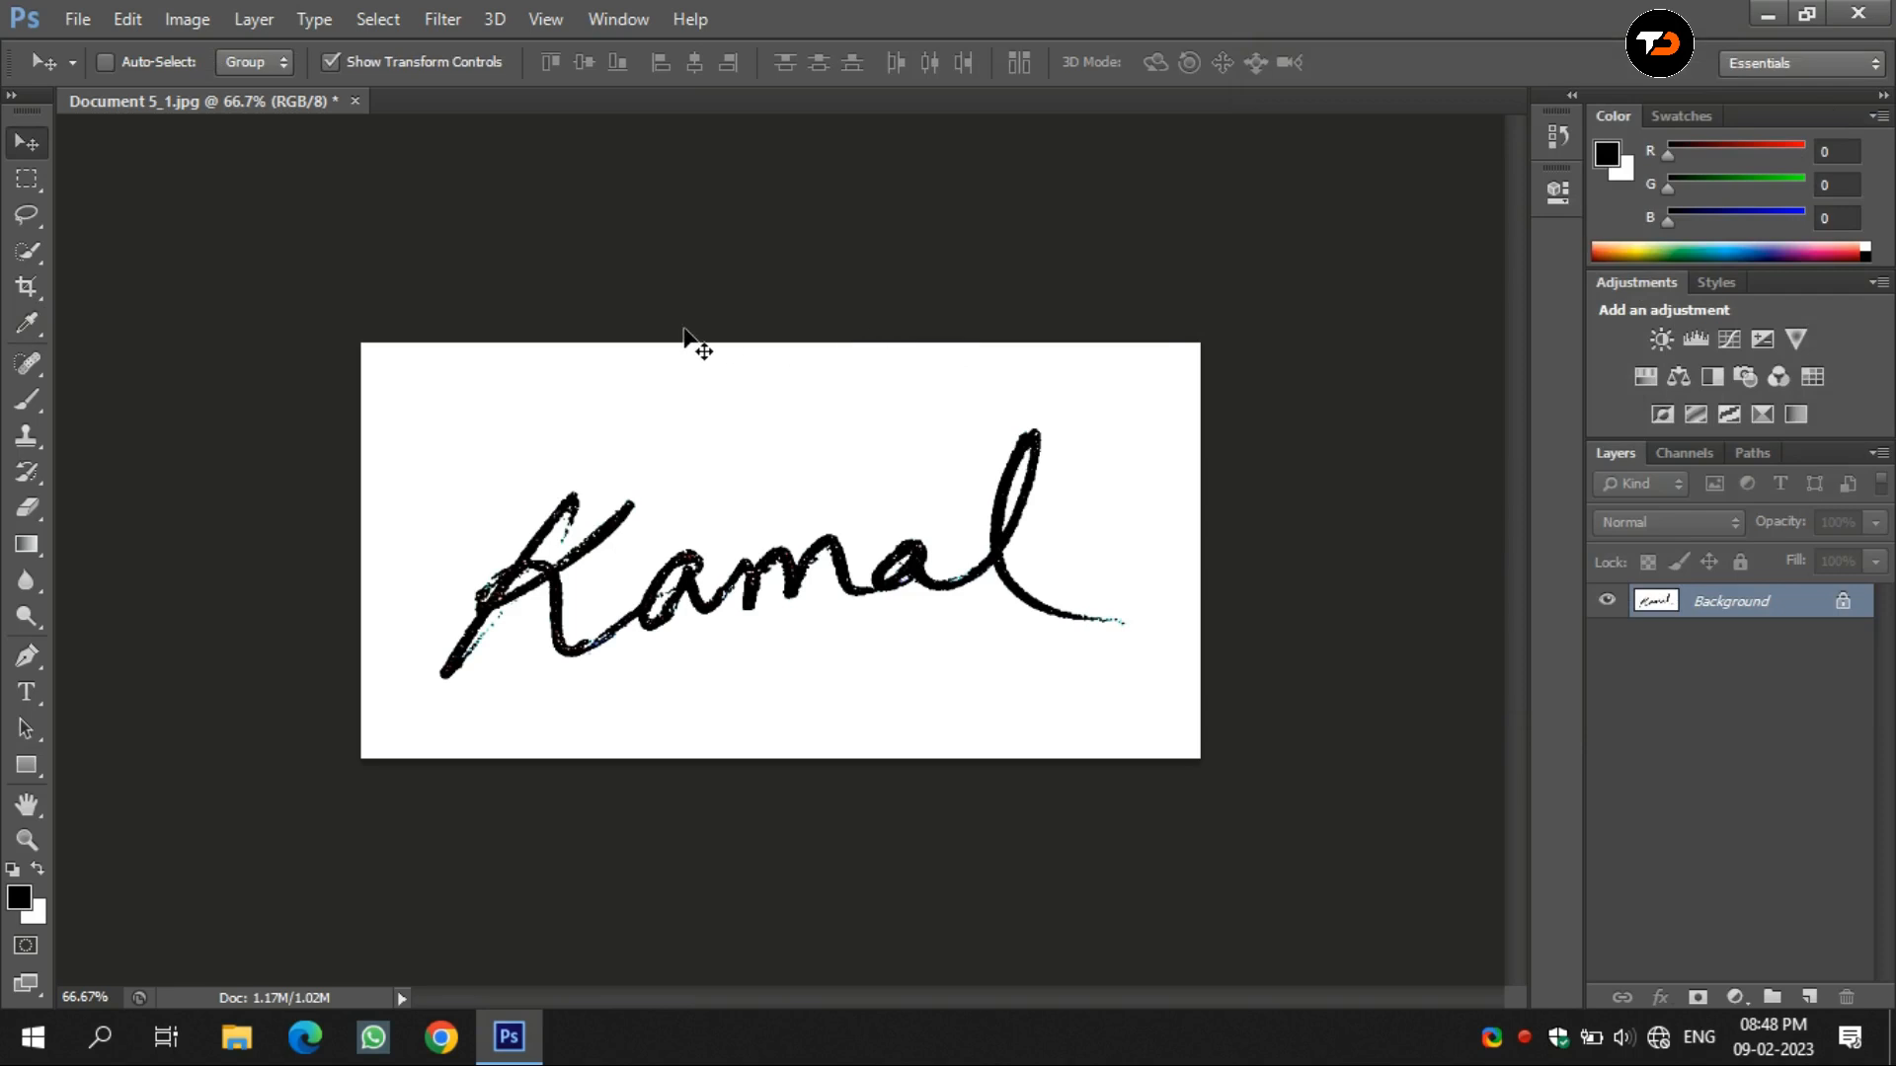
Resize the image to a width of 2000 pixels with proportions constrained.
{"action": "left_click", "coordinate": [198, 22]}
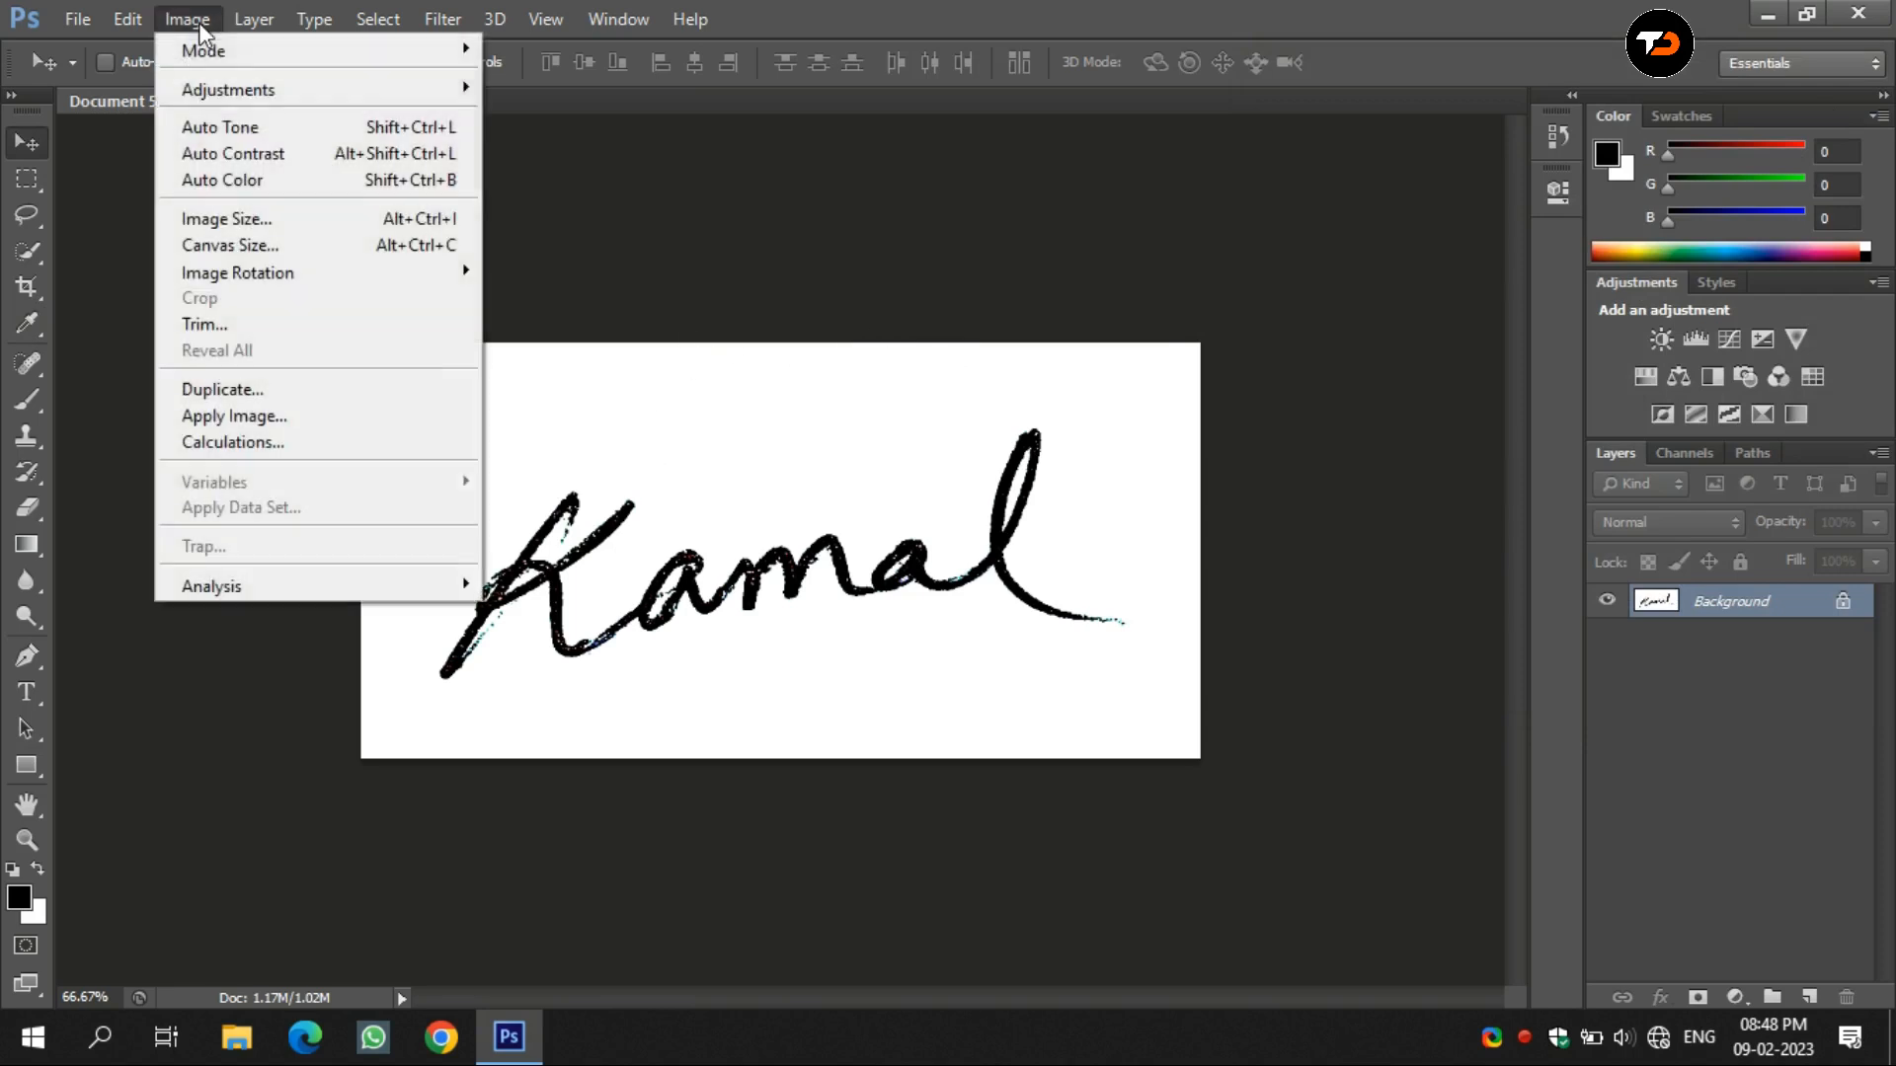
{"action": "left_click", "coordinate": [235, 219]}
{"action": "left_click_drag", "start_coordinate": [815, 268], "coordinate": [740, 273]}
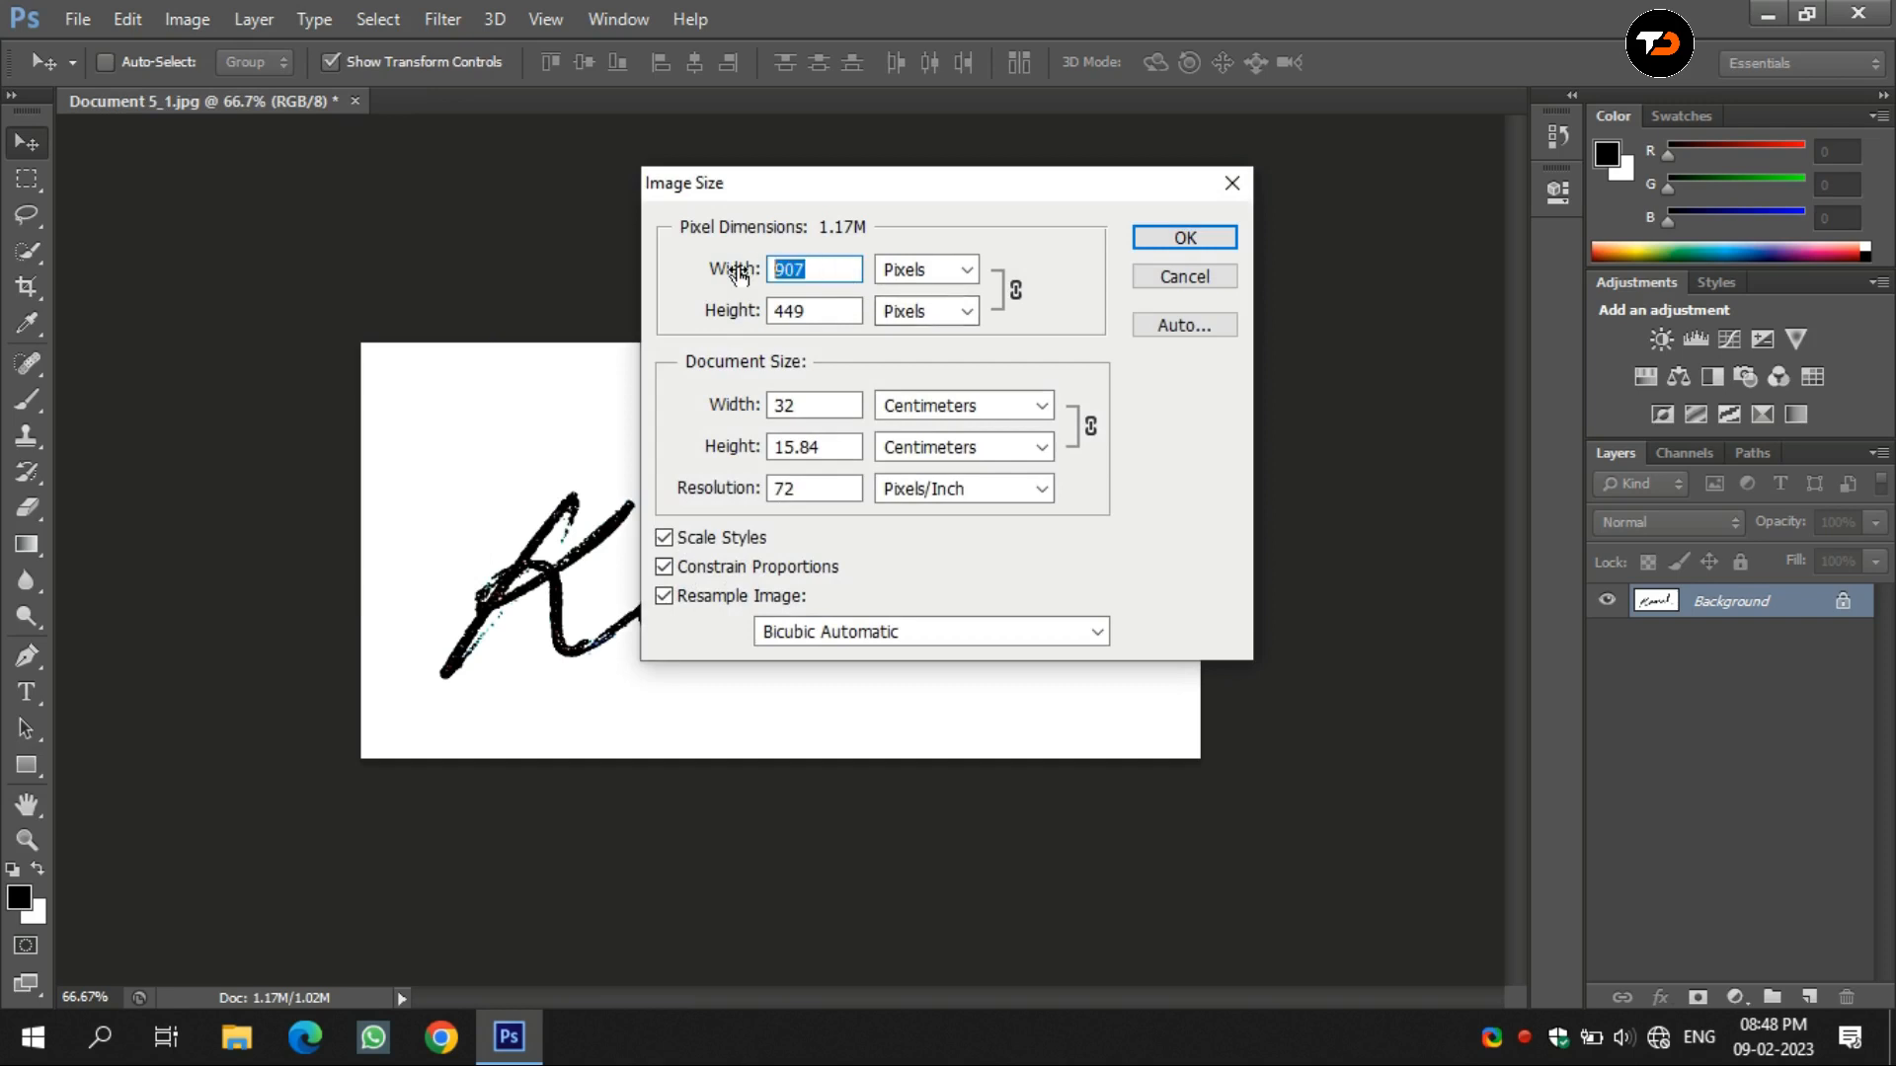
{"action": "type", "text": "200"}
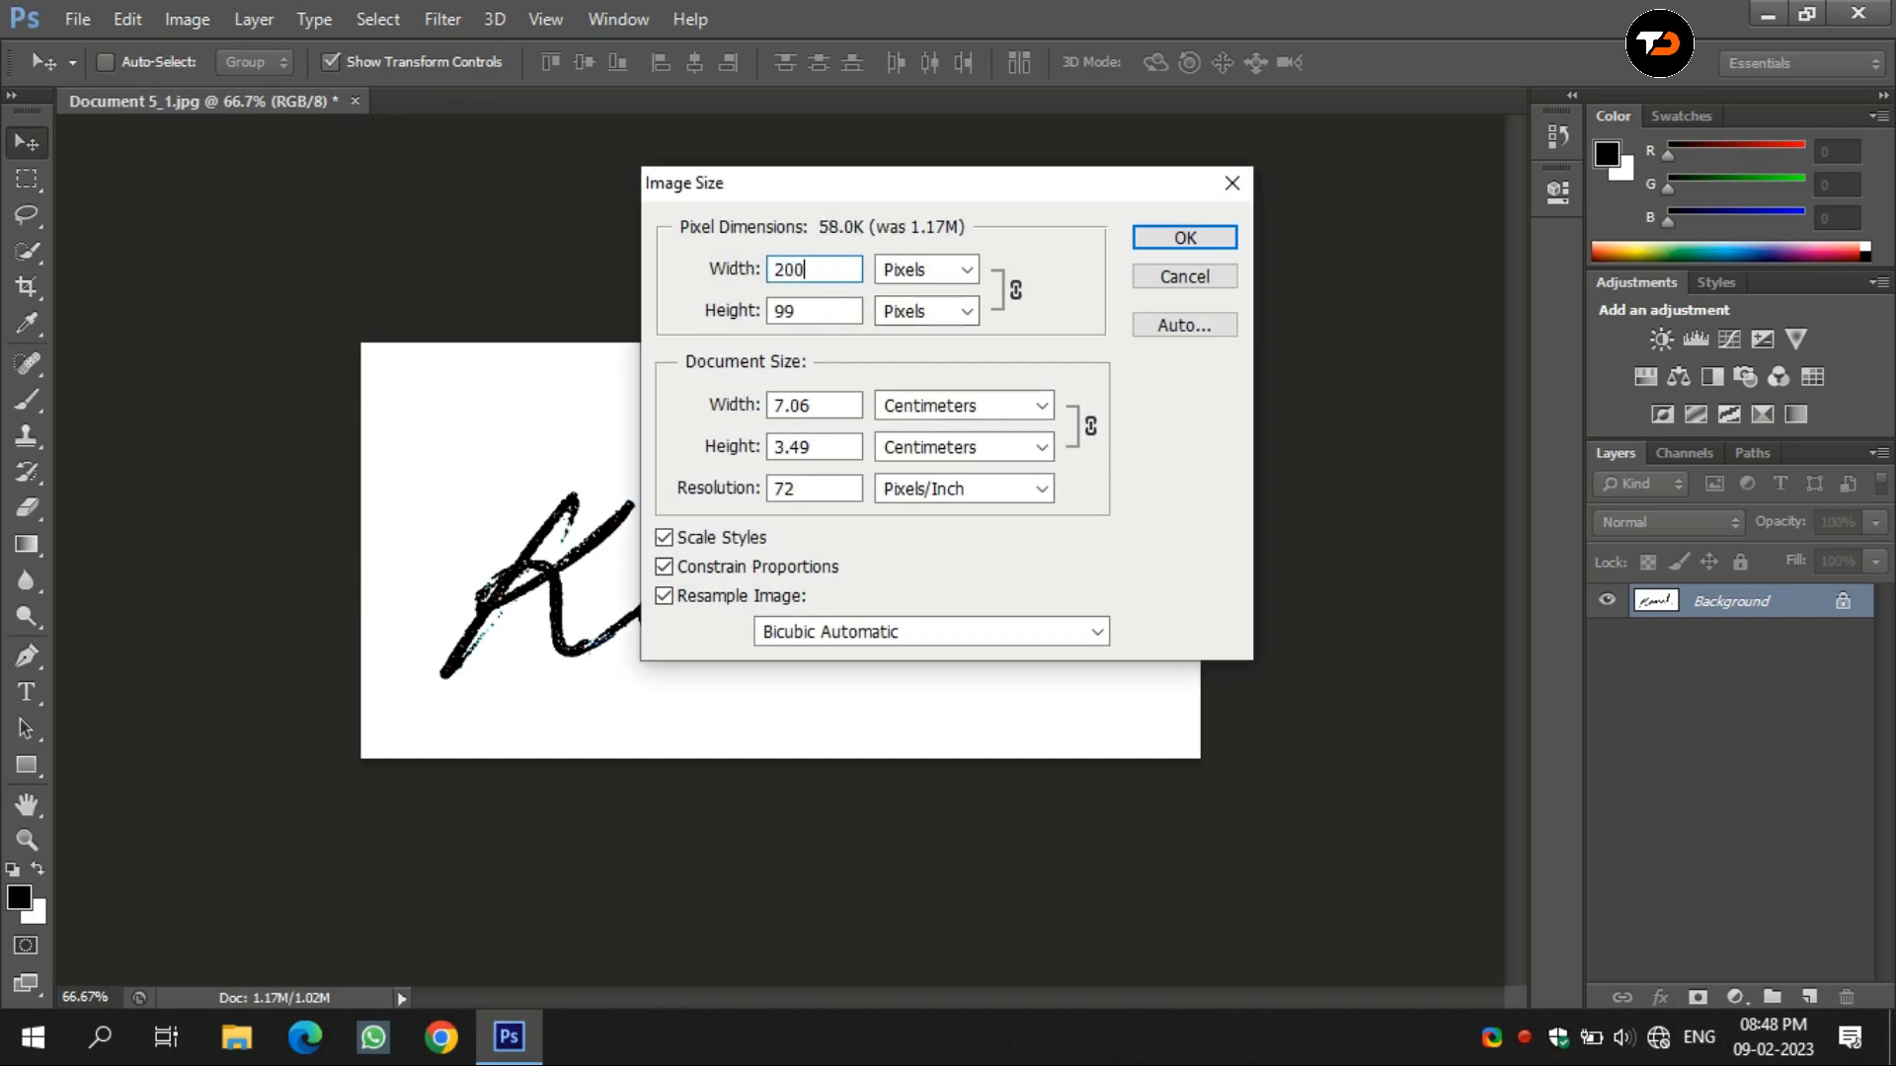
{"action": "type", "text": "0"}
{"action": "key", "text": "Return"}
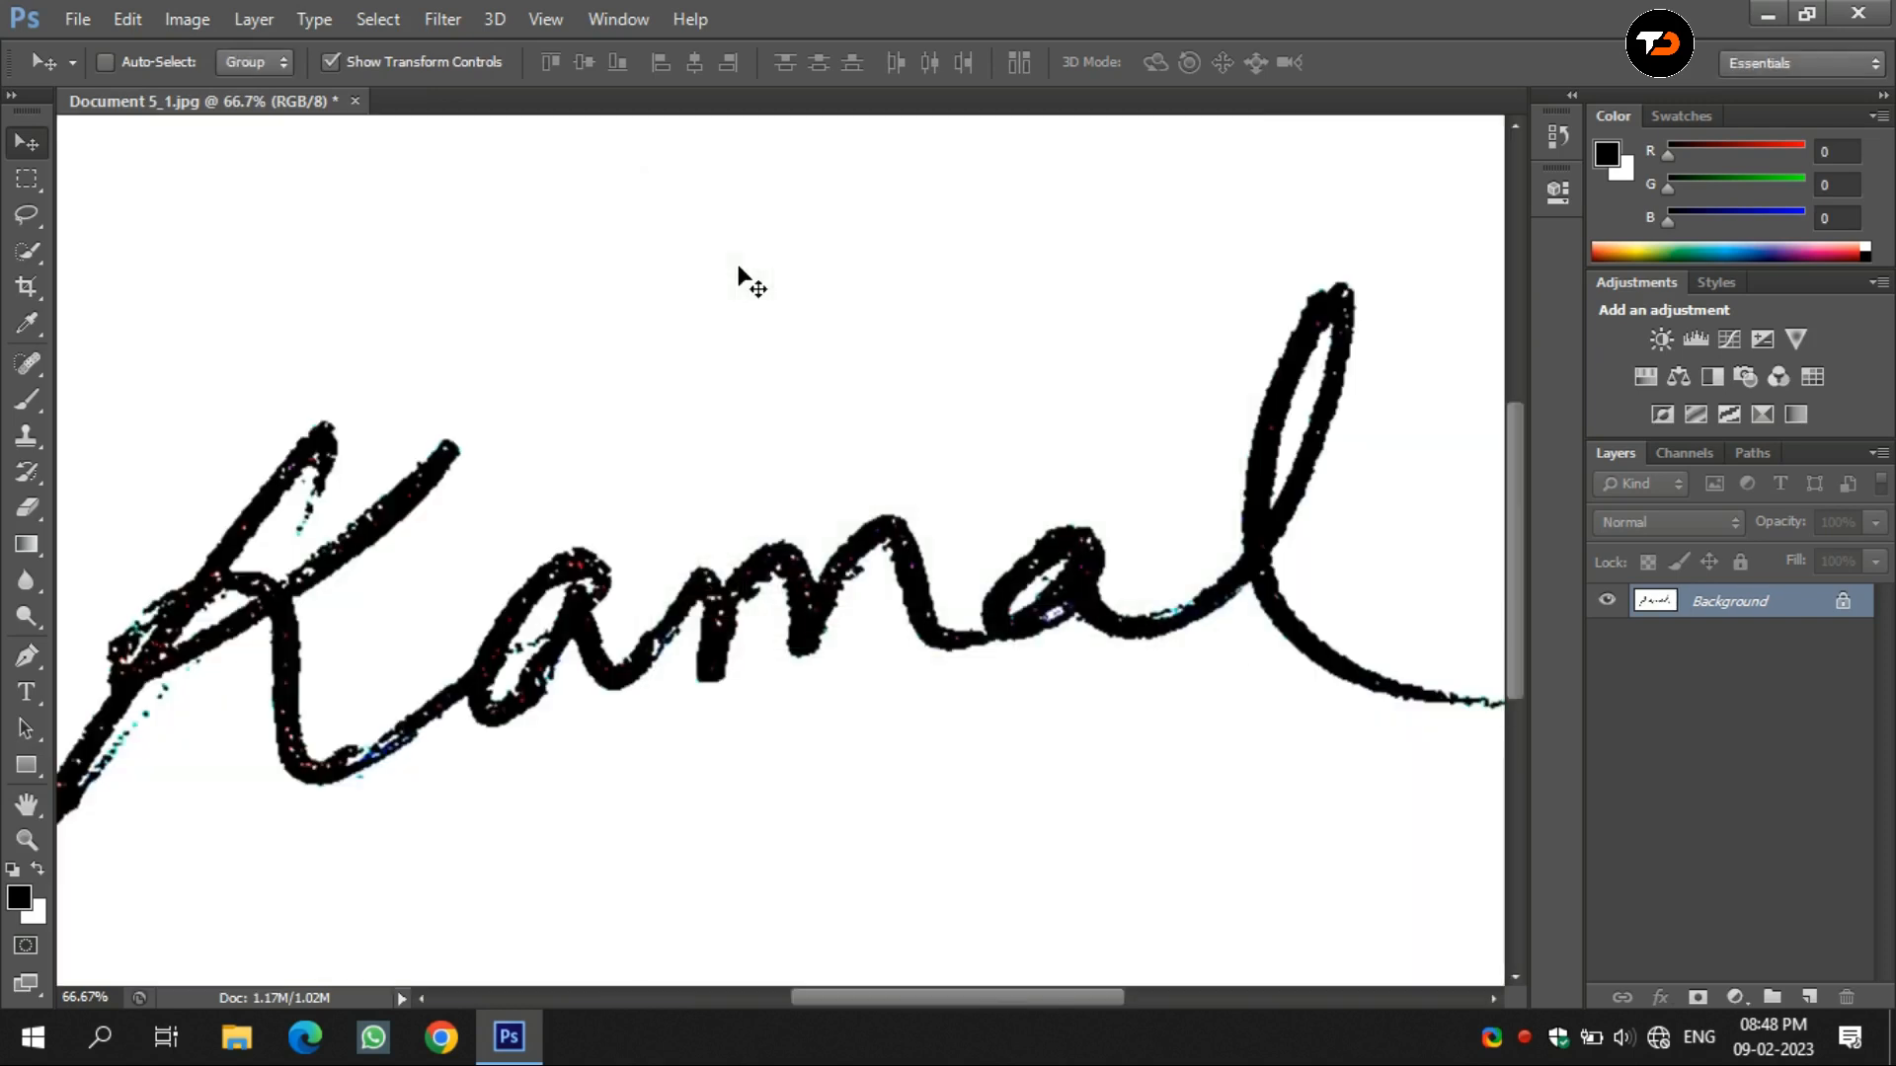
Load the RGB channel as a selection and invert it to select only the signature strokes.
{"action": "key", "text": "ctrl+minus"}
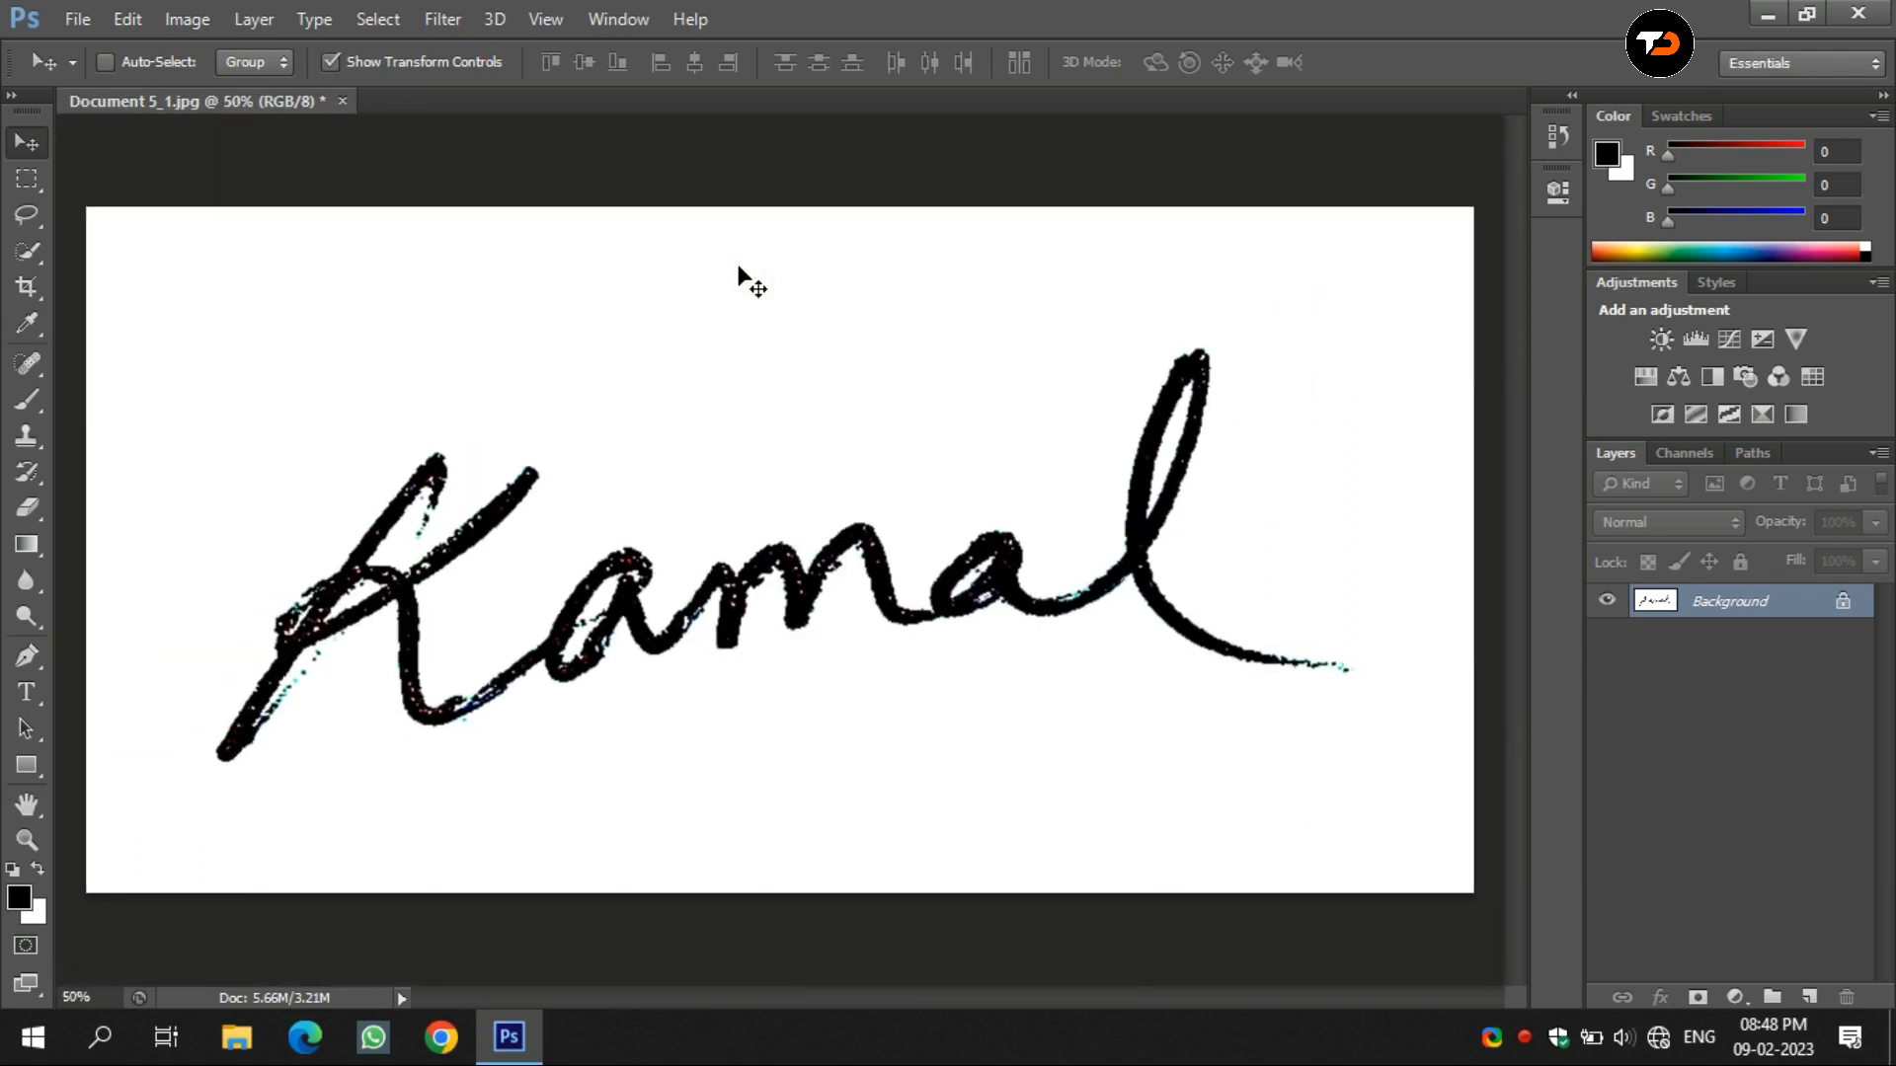
{"action": "key", "text": "ctrl+minus"}
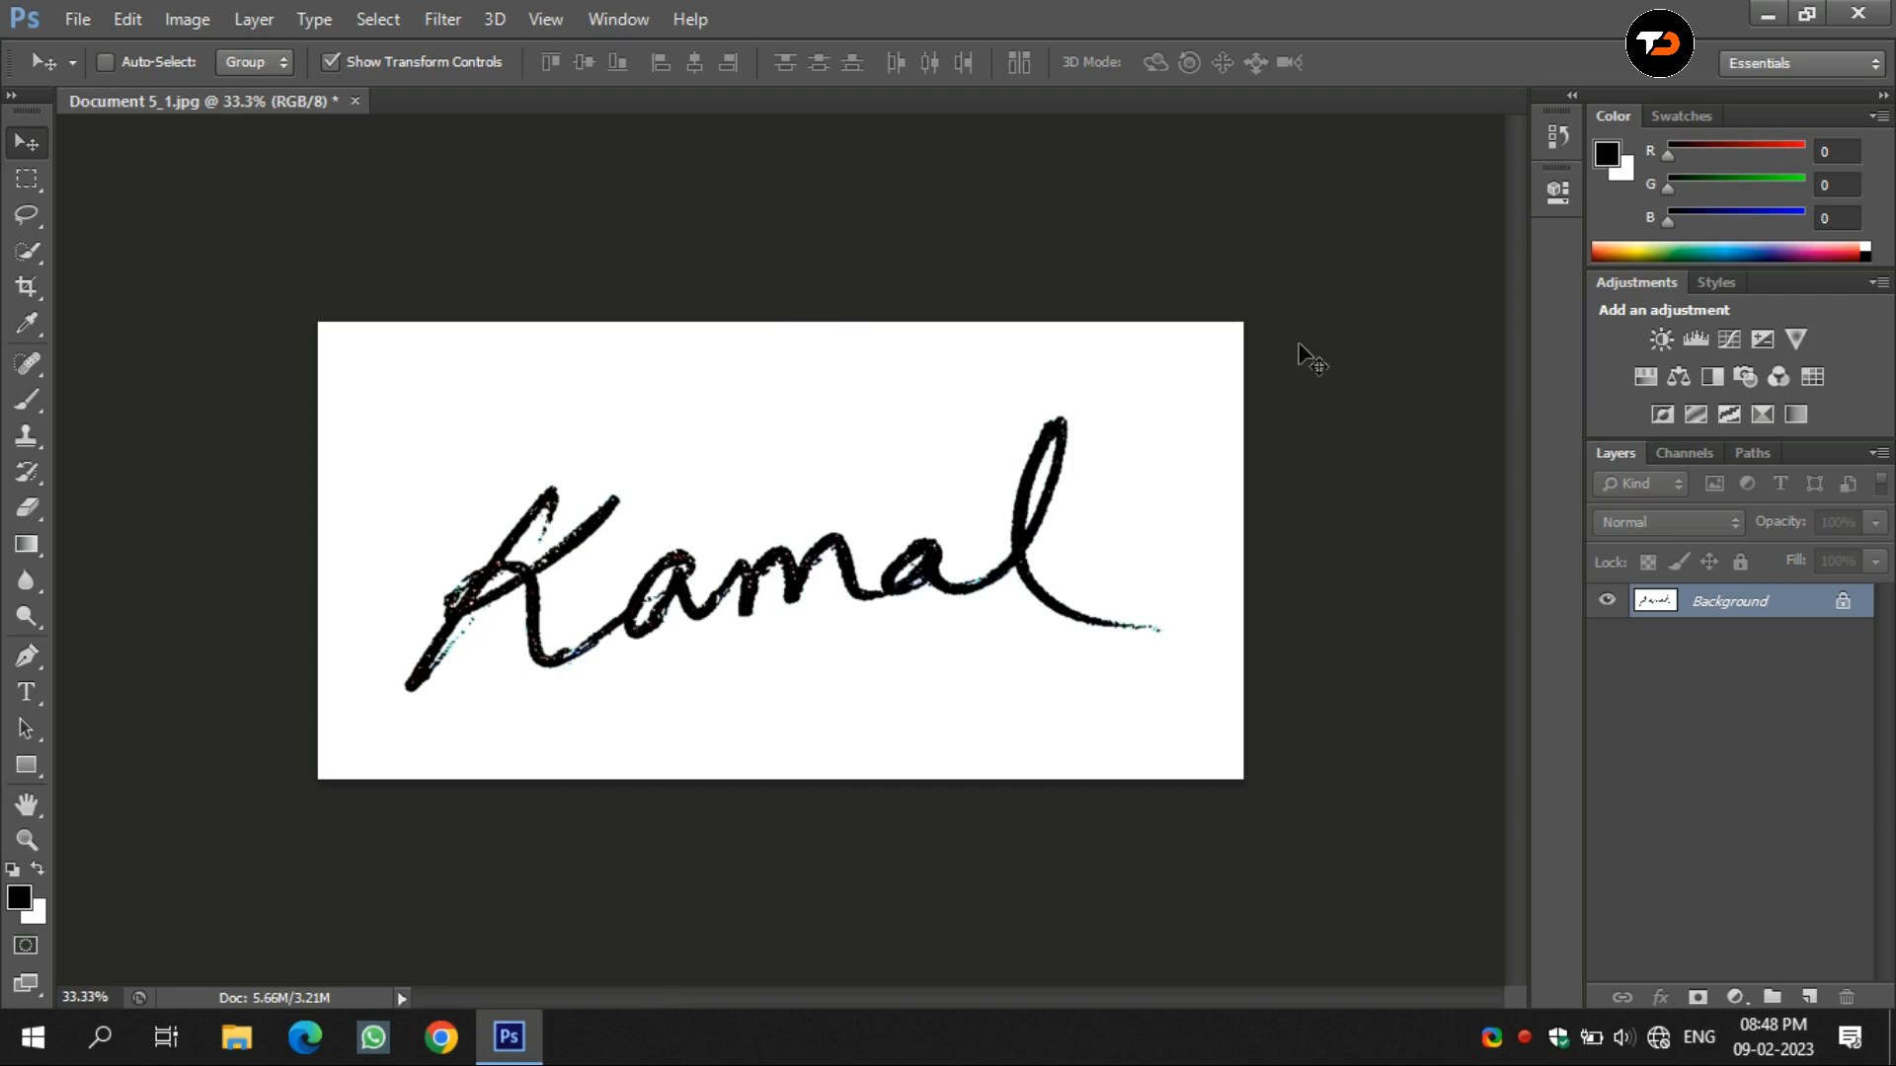
{"action": "left_click", "coordinate": [1691, 456]}
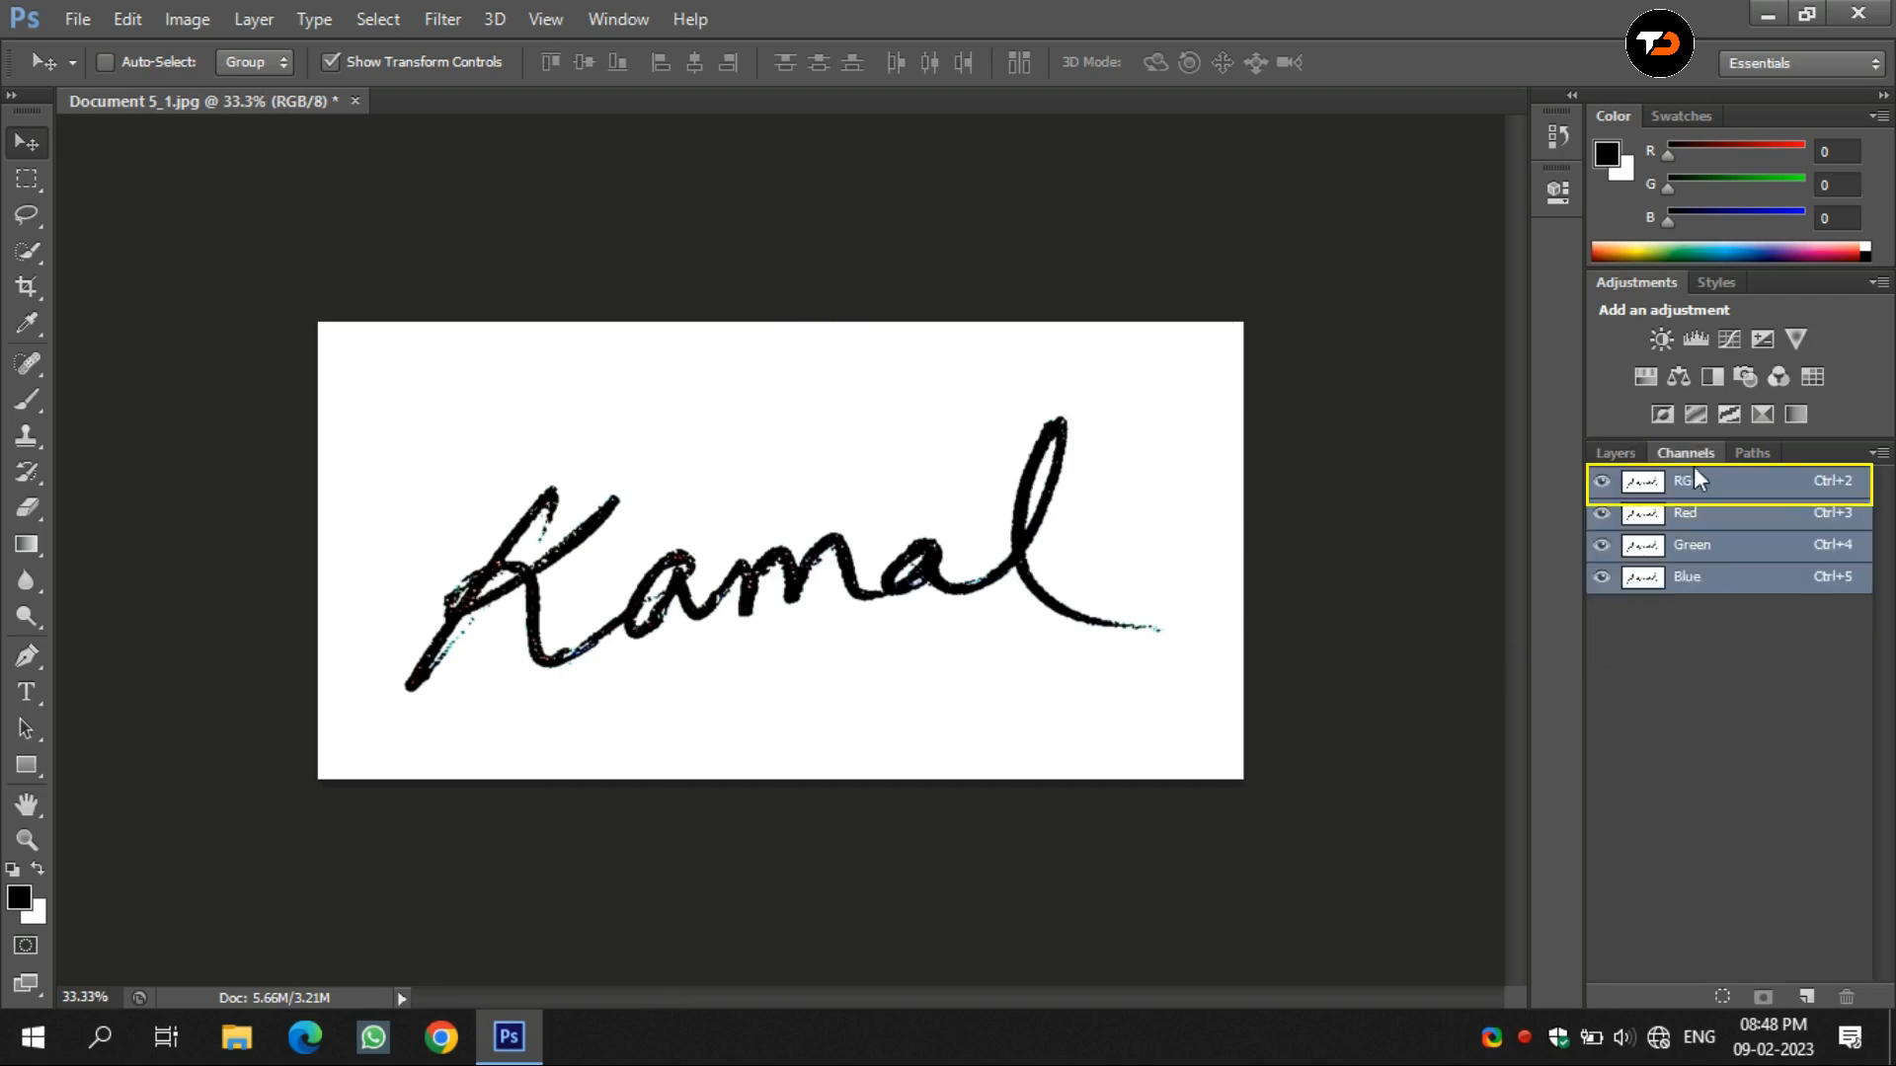
{"action": "left_click", "coordinate": [1721, 998]}
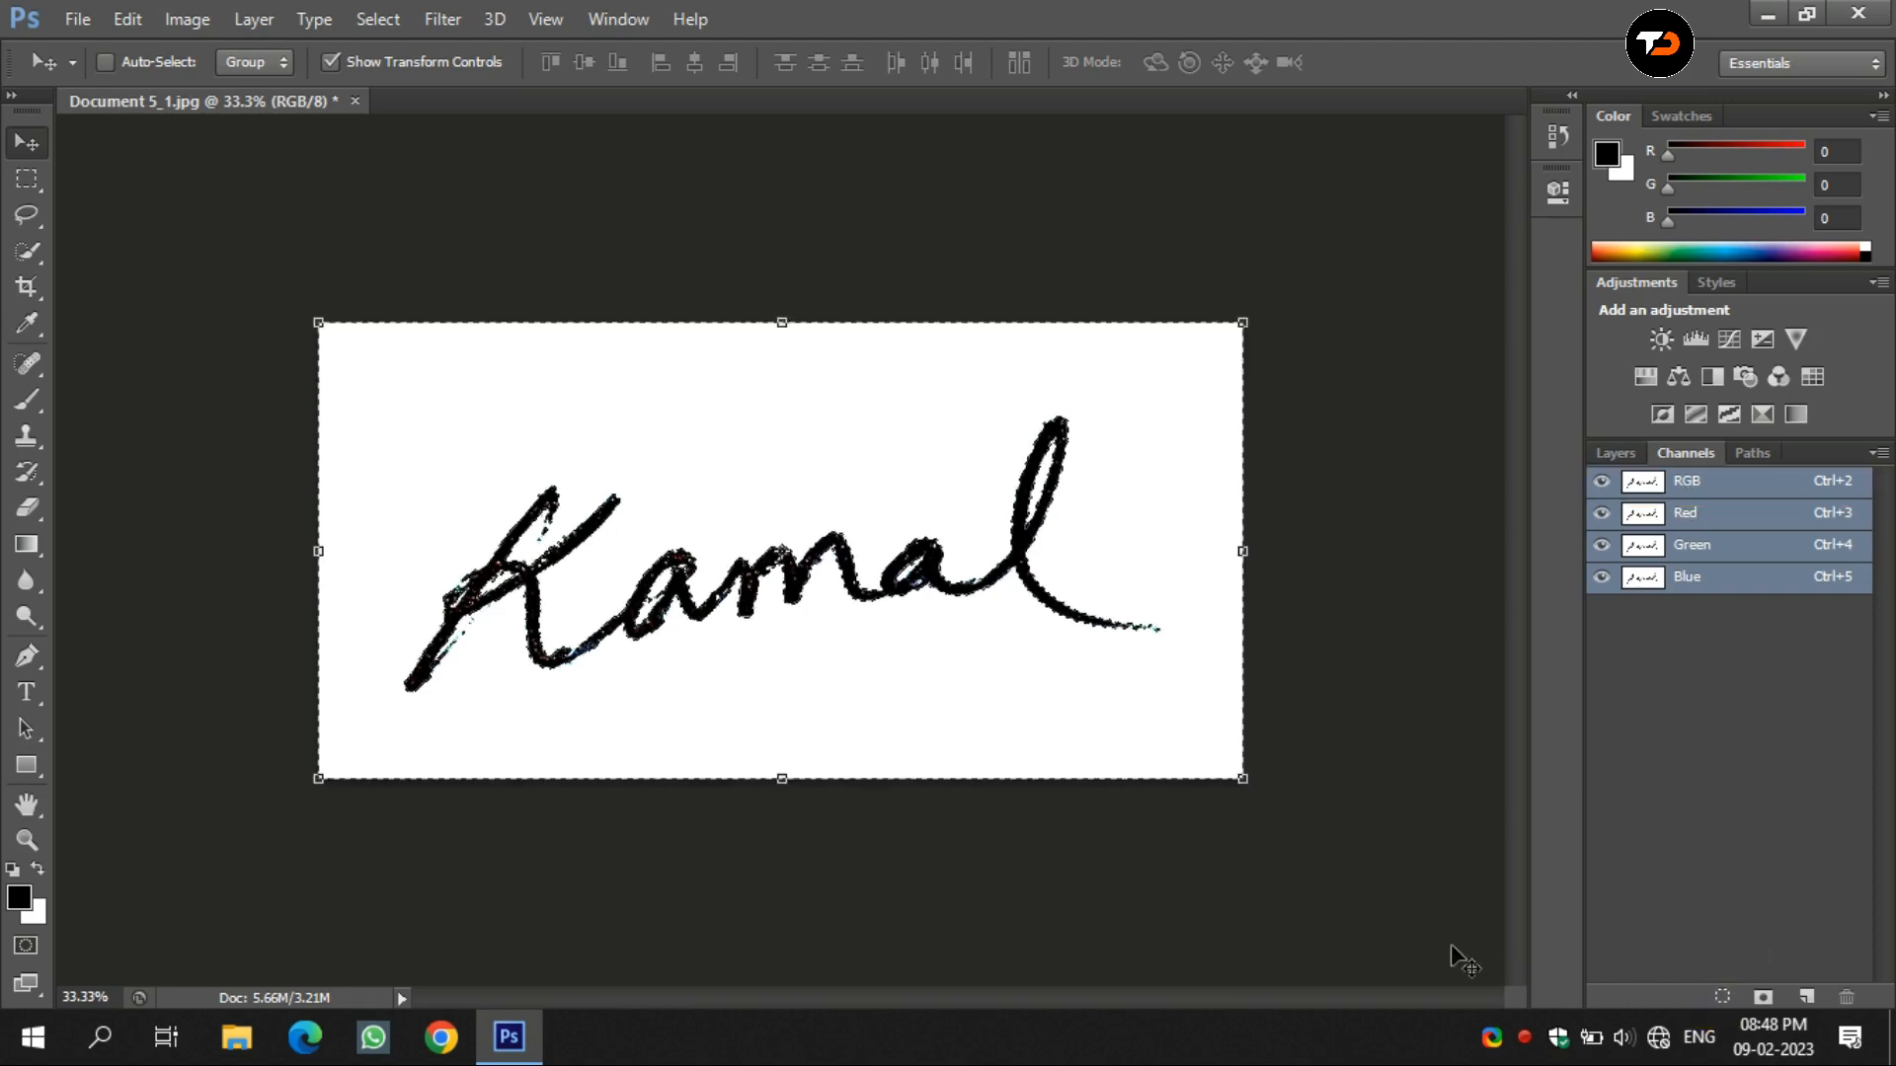
{"action": "left_click", "coordinate": [378, 19]}
{"action": "left_click", "coordinate": [420, 128]}
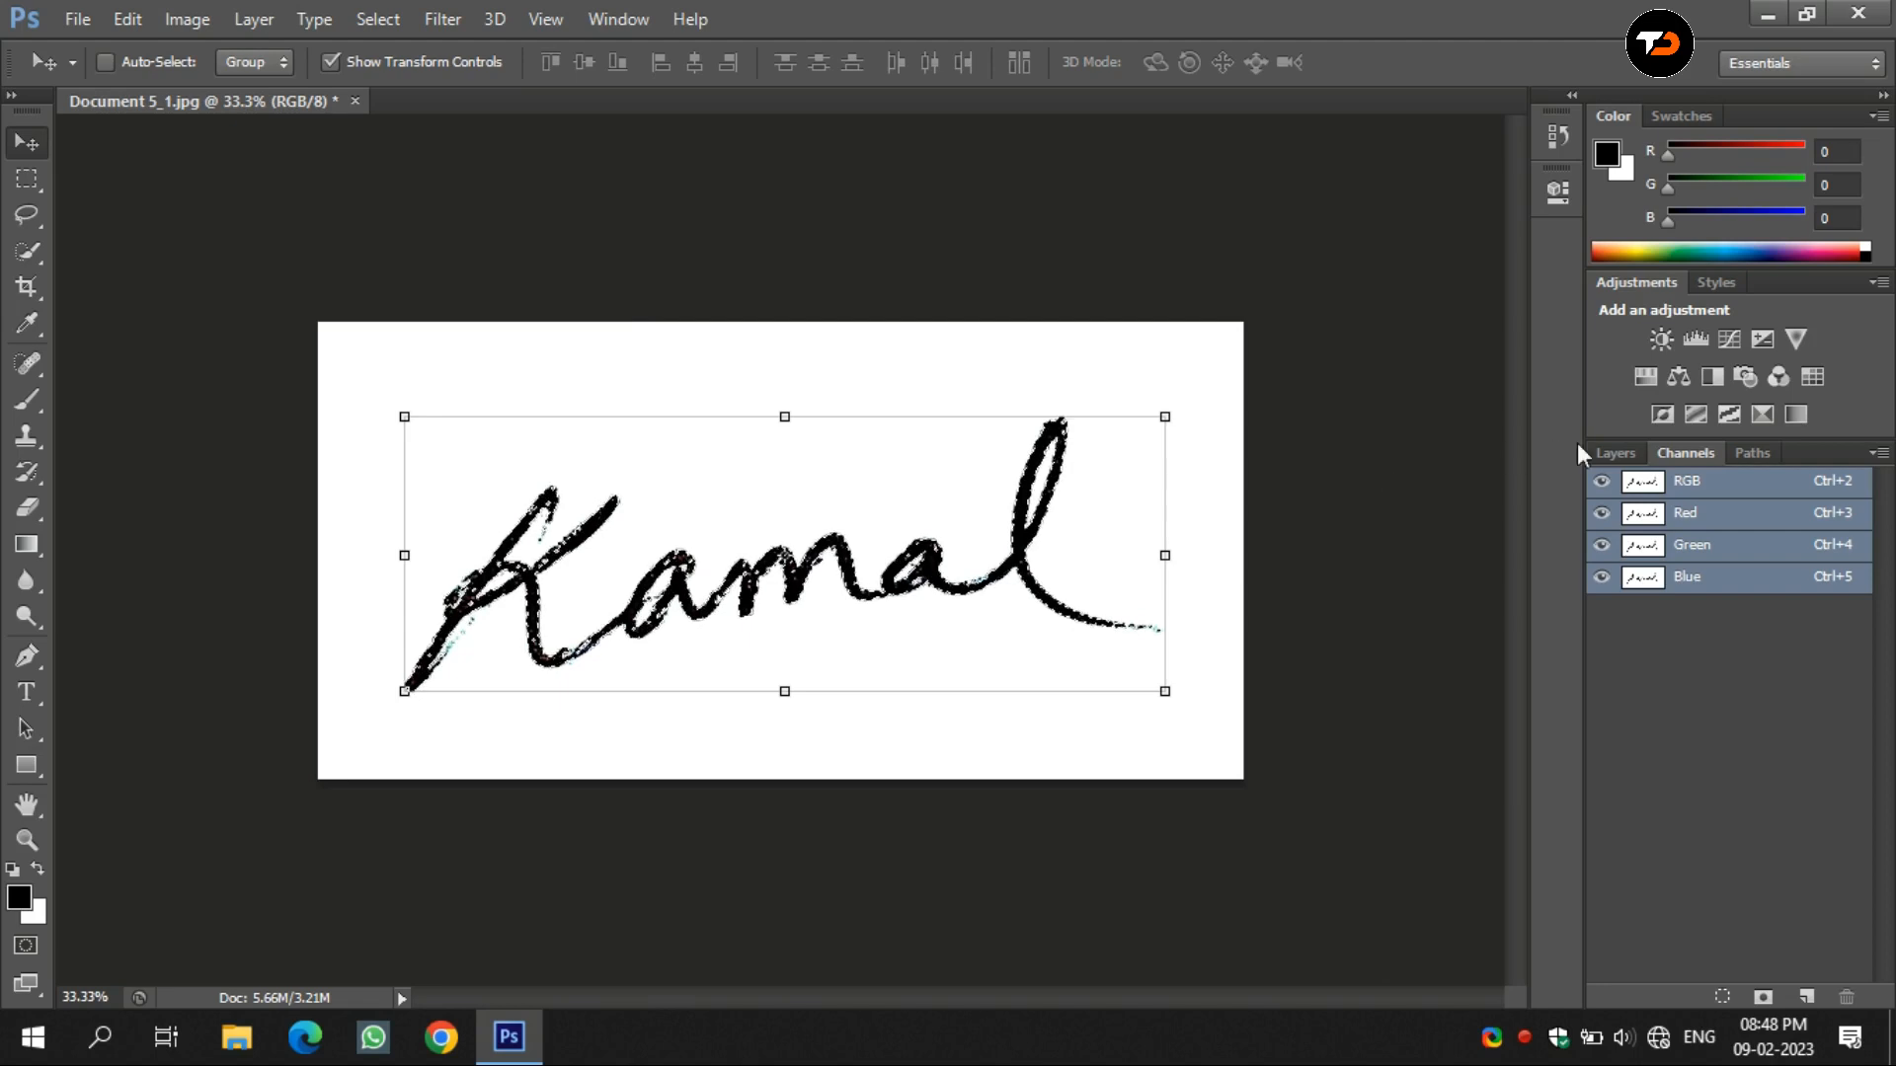
Convert the signature selection to a work path and add a Solid Color fill layer from it.
{"action": "left_click", "coordinate": [1762, 452]}
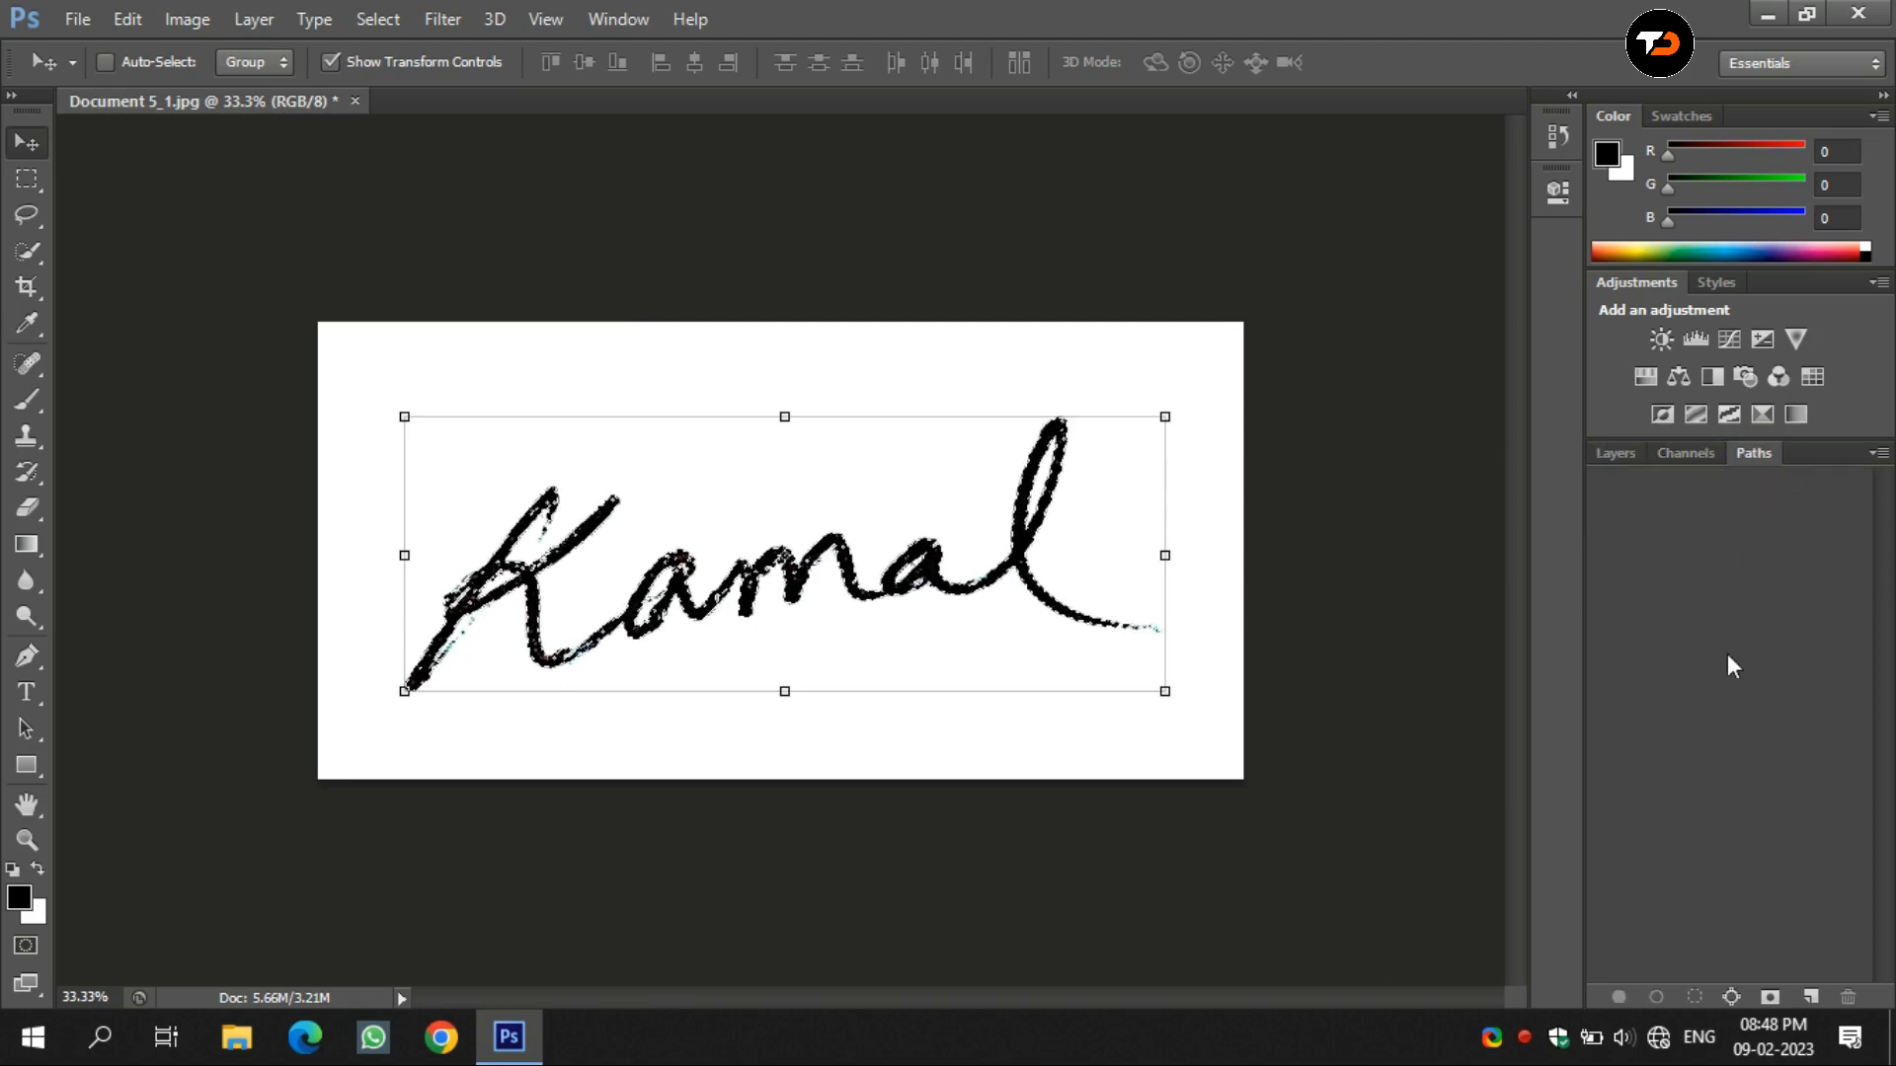
{"action": "left_click", "coordinate": [1730, 999]}
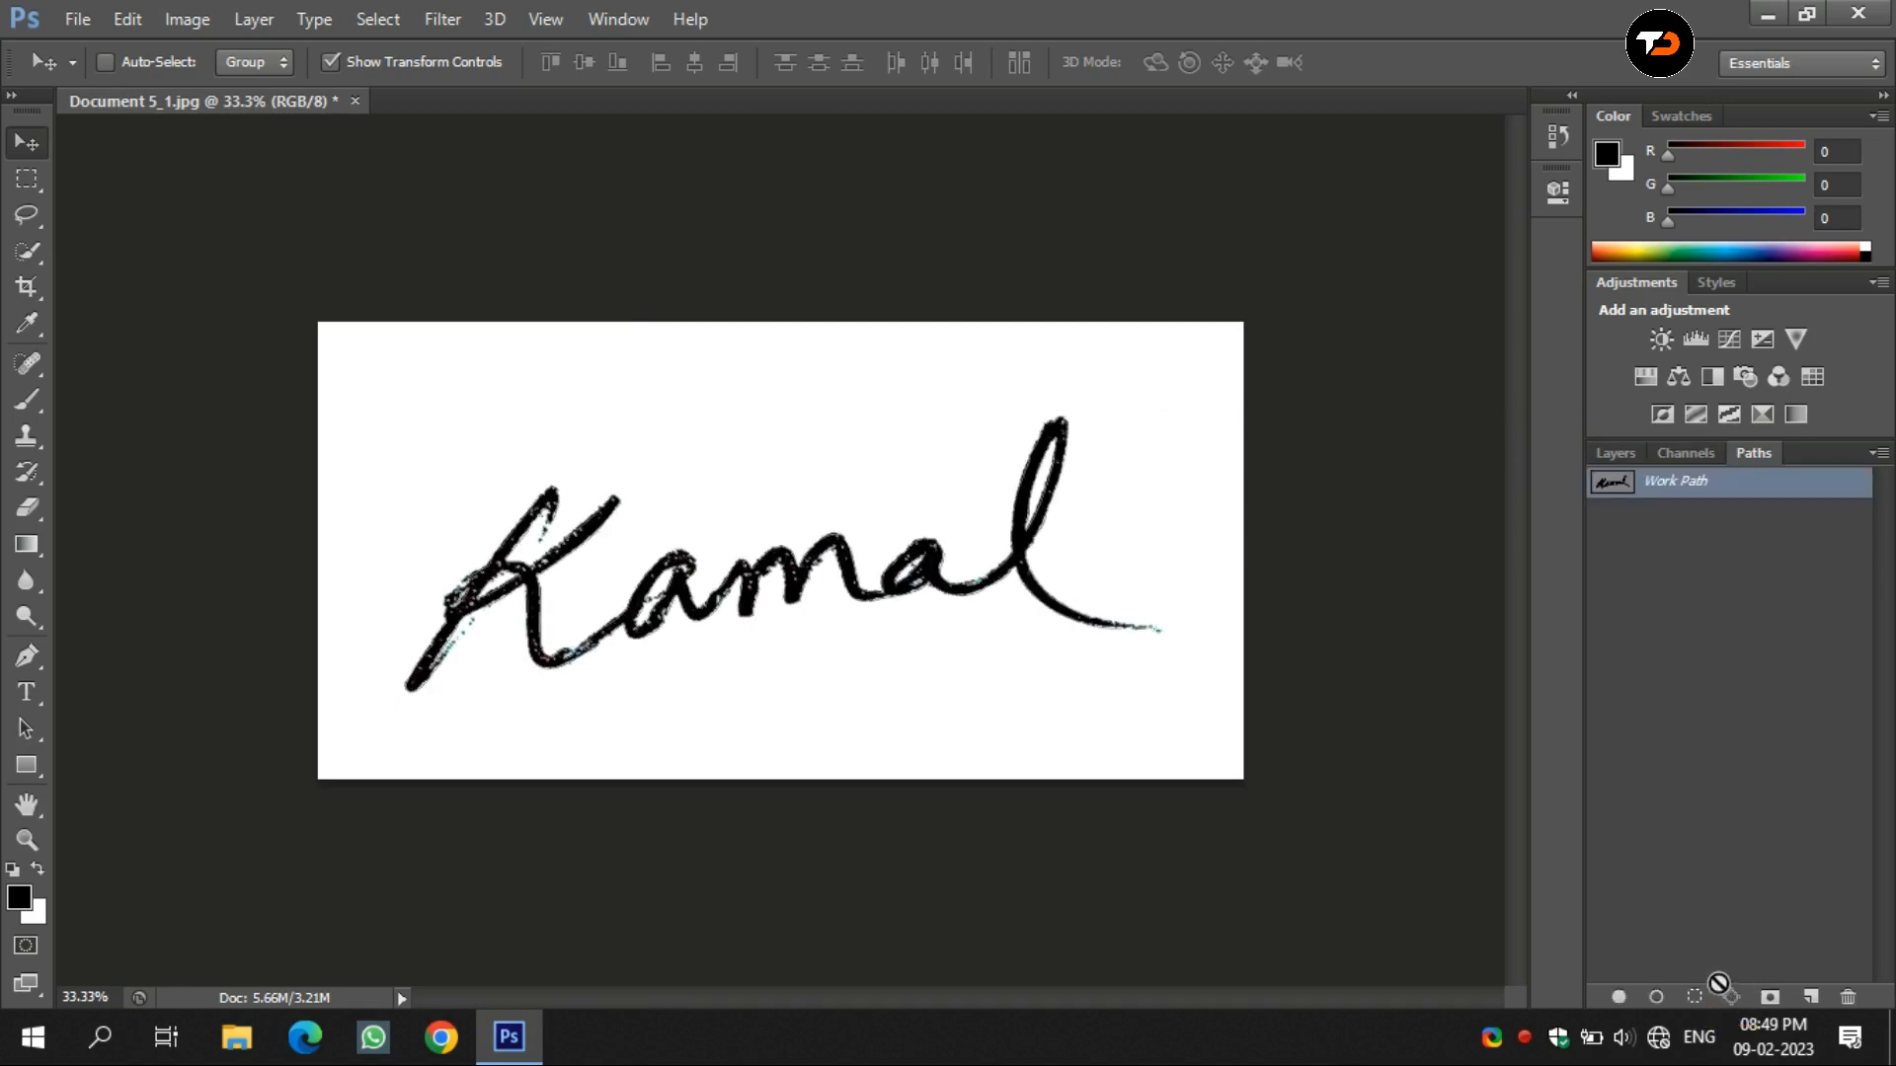
{"action": "left_click", "coordinate": [1610, 453]}
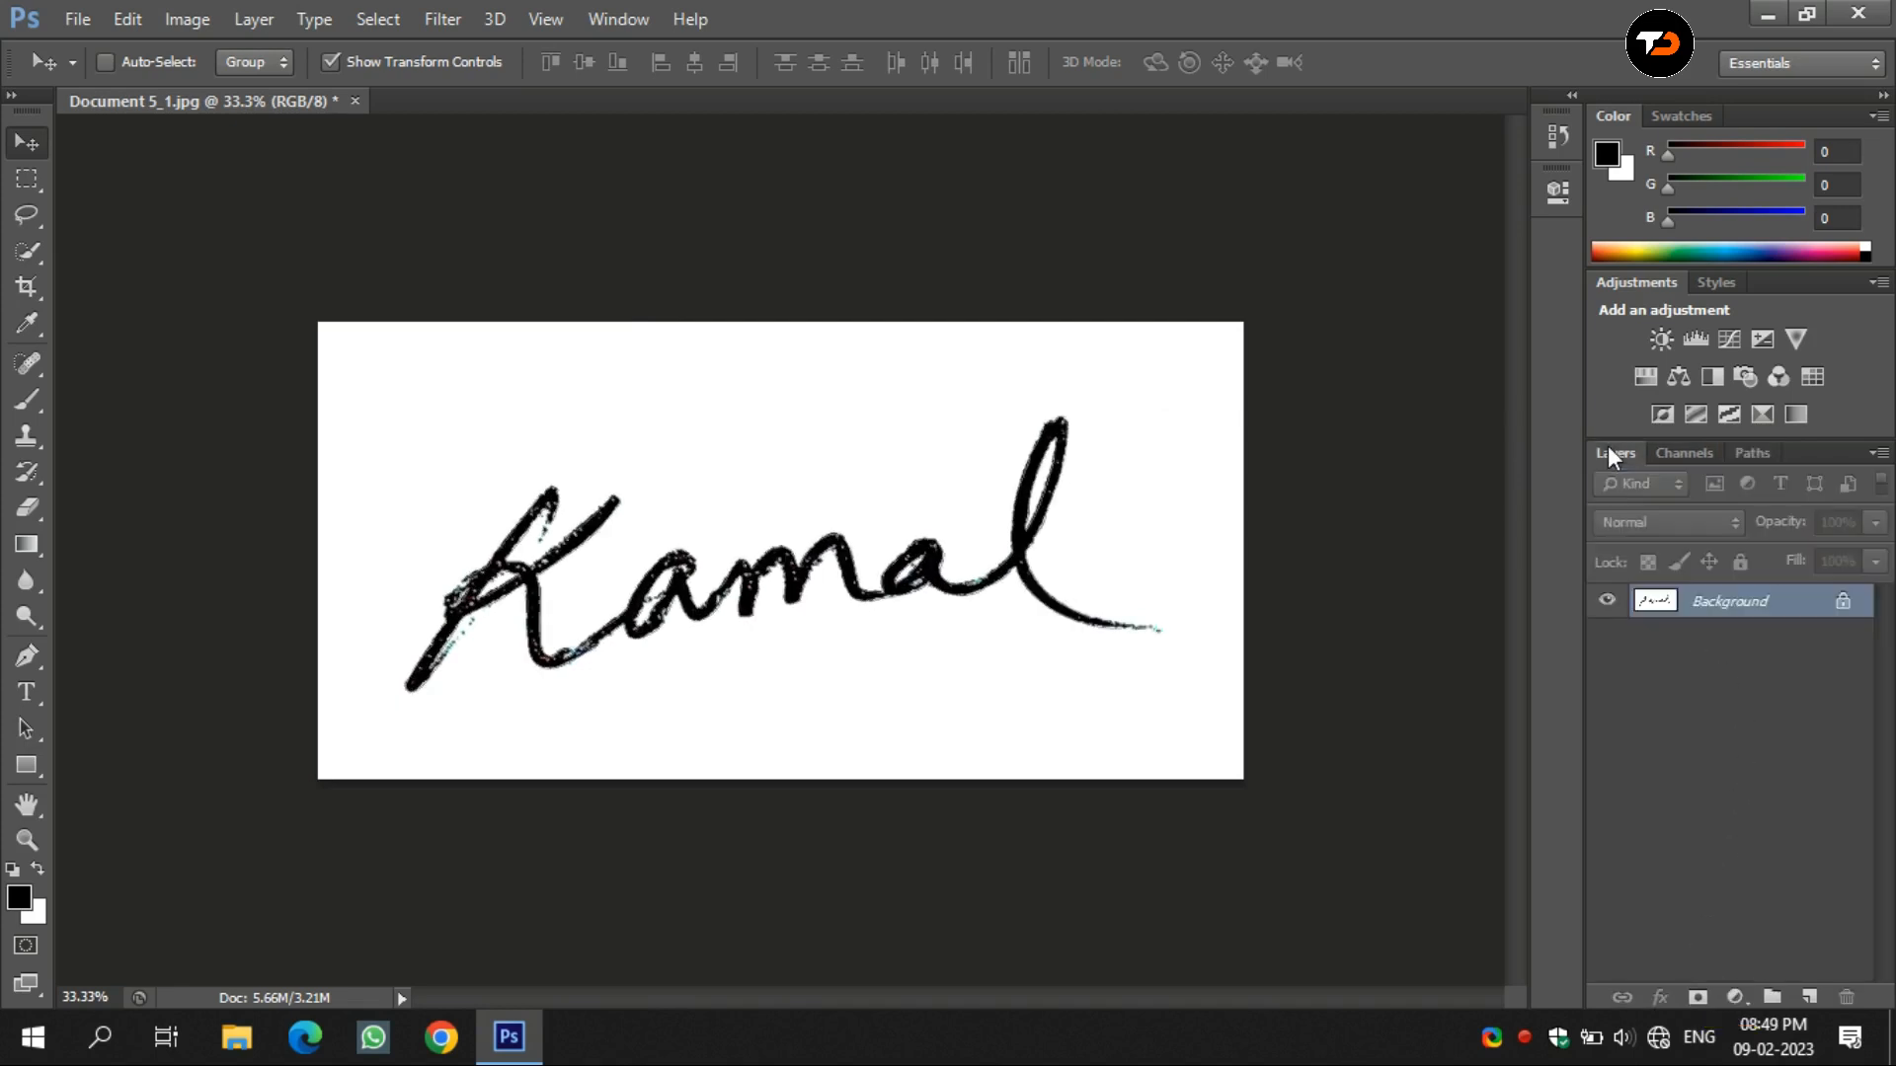
{"action": "left_click", "coordinate": [1736, 999]}
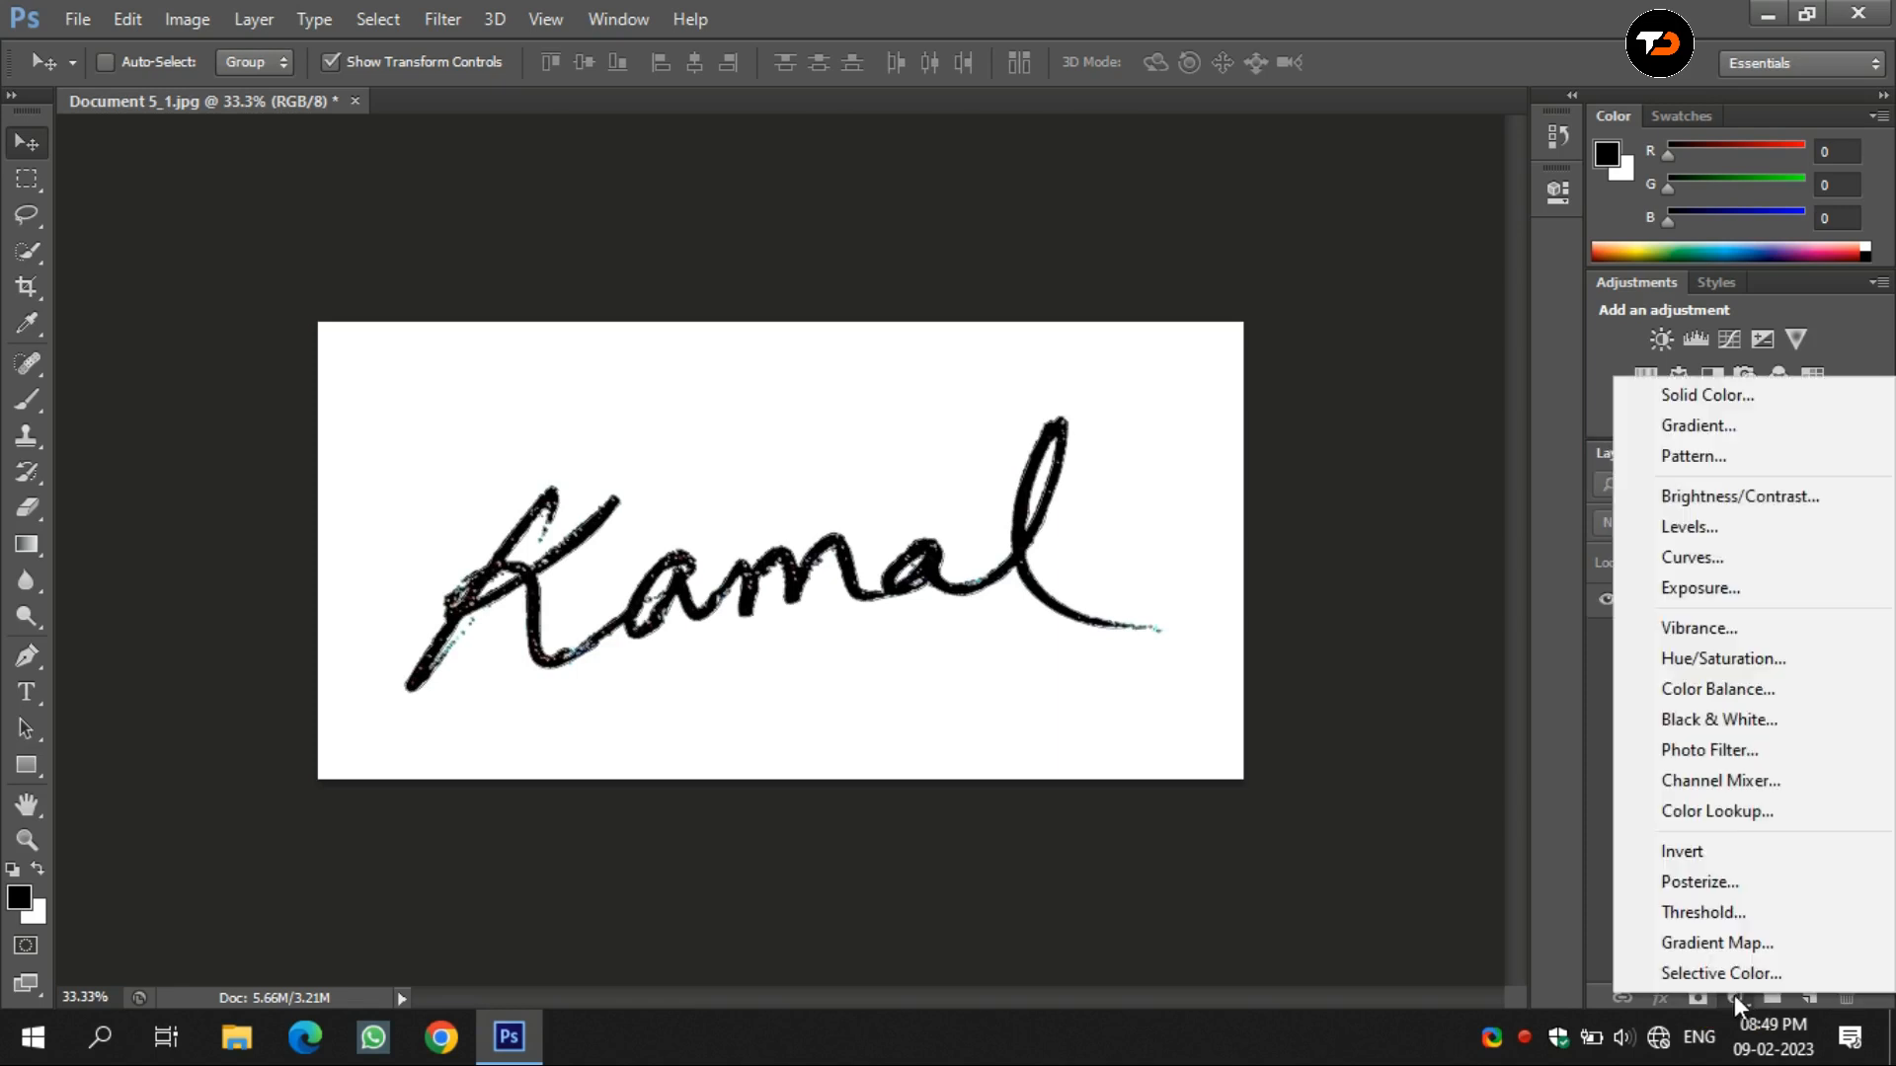
{"action": "left_click", "coordinate": [1661, 399]}
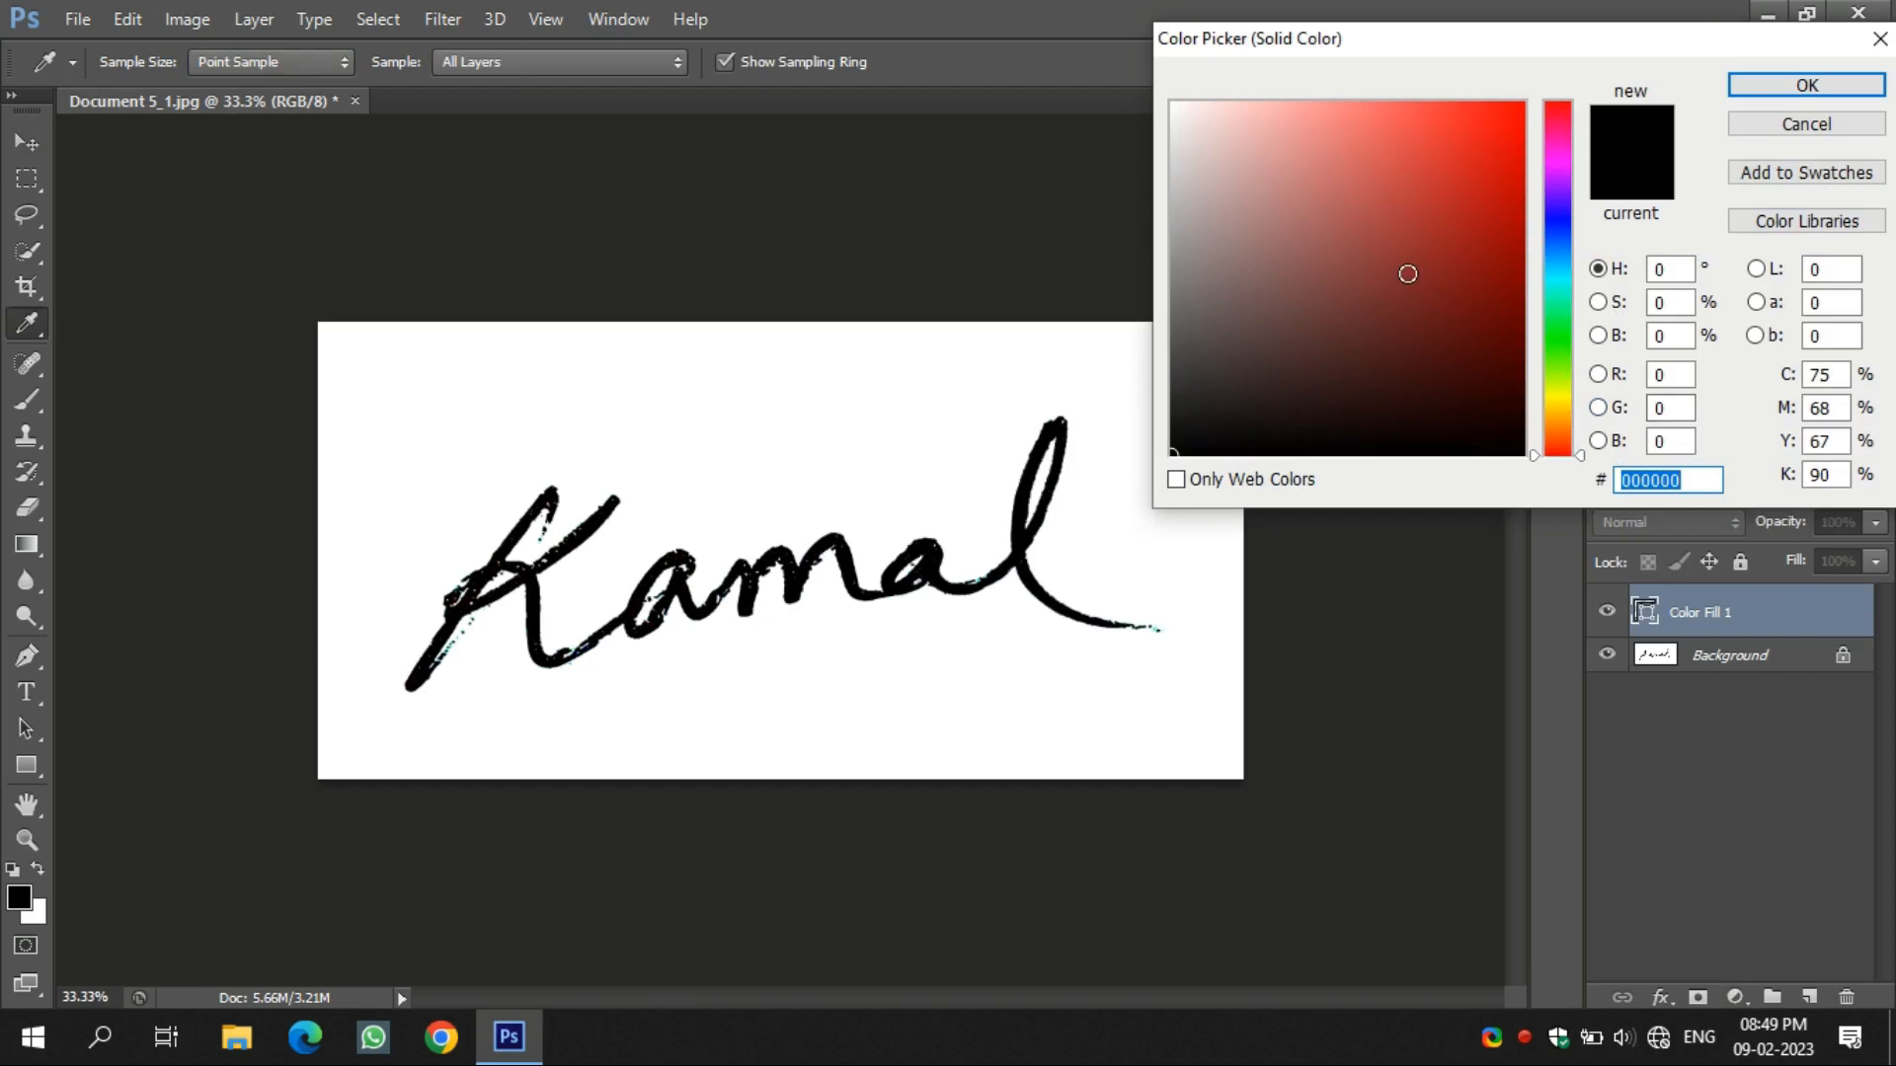
Set the signature's fill layer color to a dark blue, about #102b91.
{"action": "mouse_move", "coordinate": [1408, 274]}
{"action": "left_mouse_down"}
{"action": "mouse_move", "coordinate": [1468, 198]}
{"action": "mouse_move", "coordinate": [1562, 226]}
{"action": "left_mouse_up"}
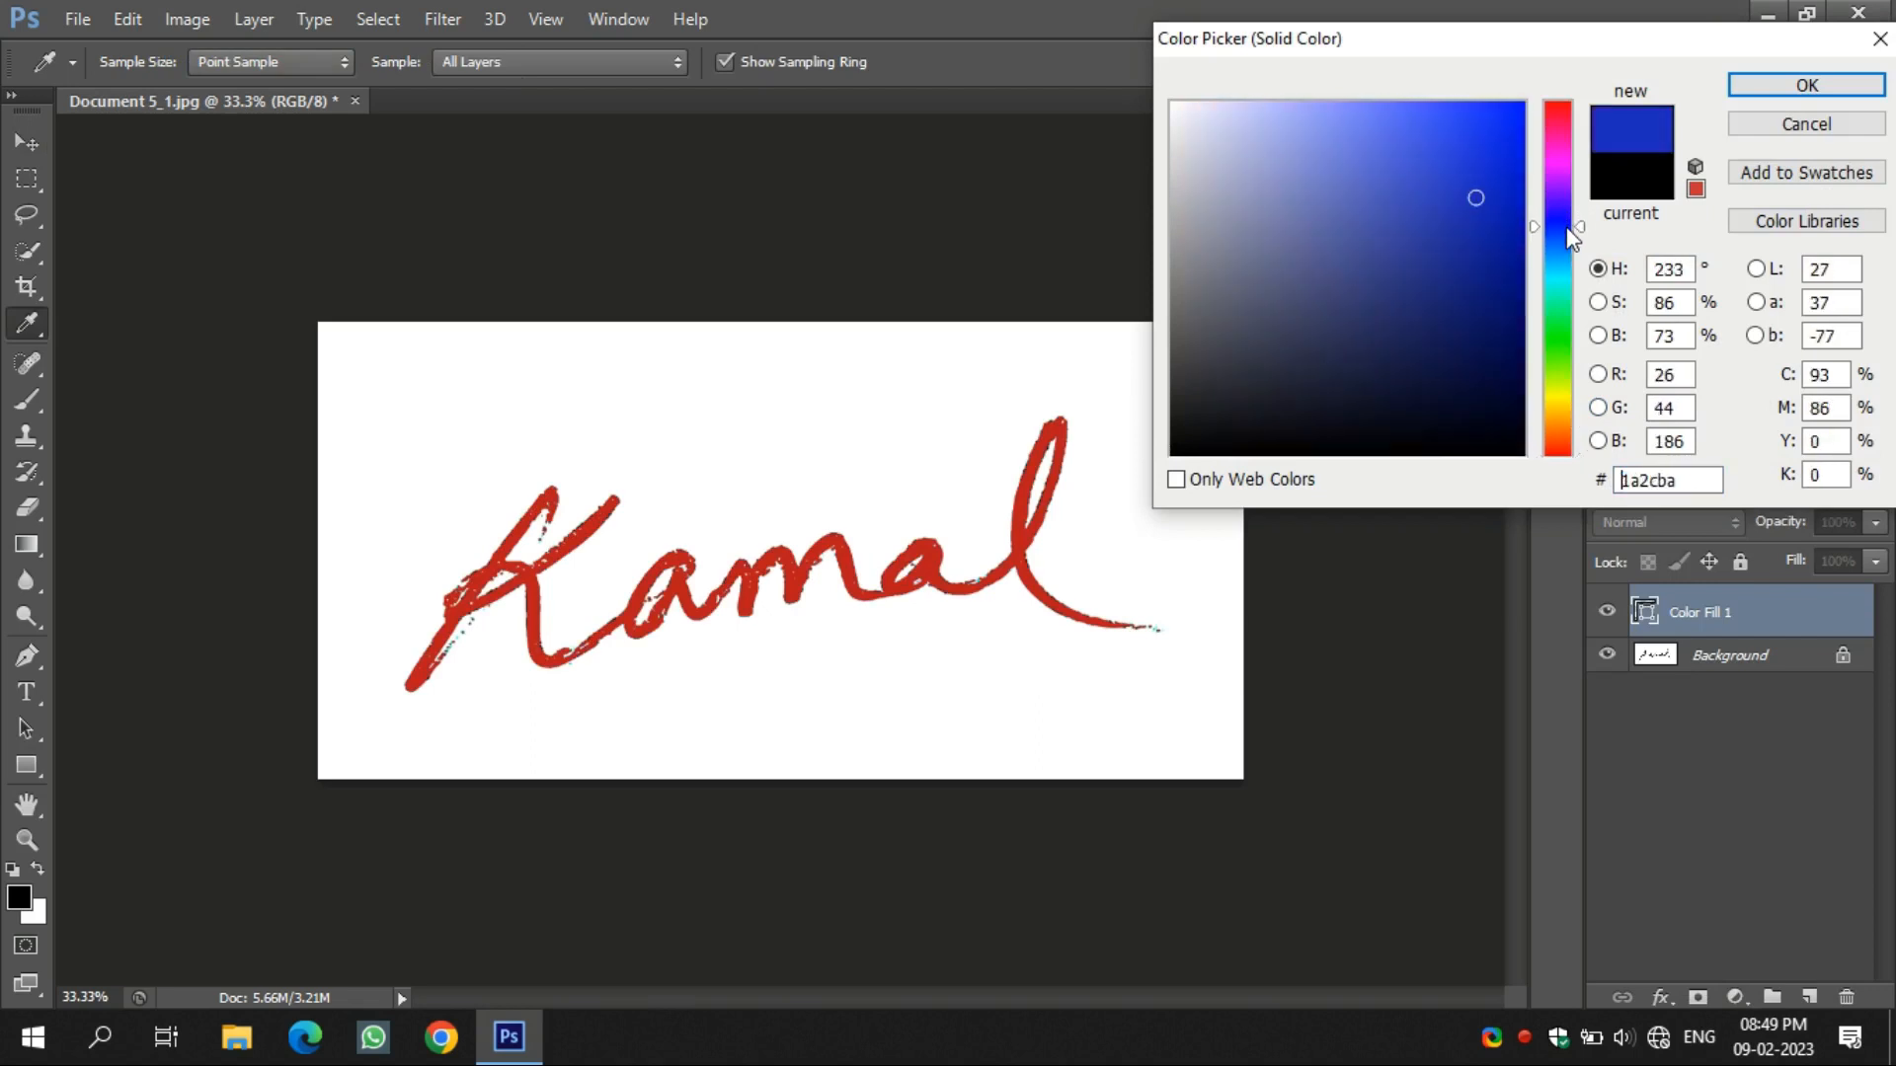
{"action": "left_click", "coordinate": [1474, 224]}
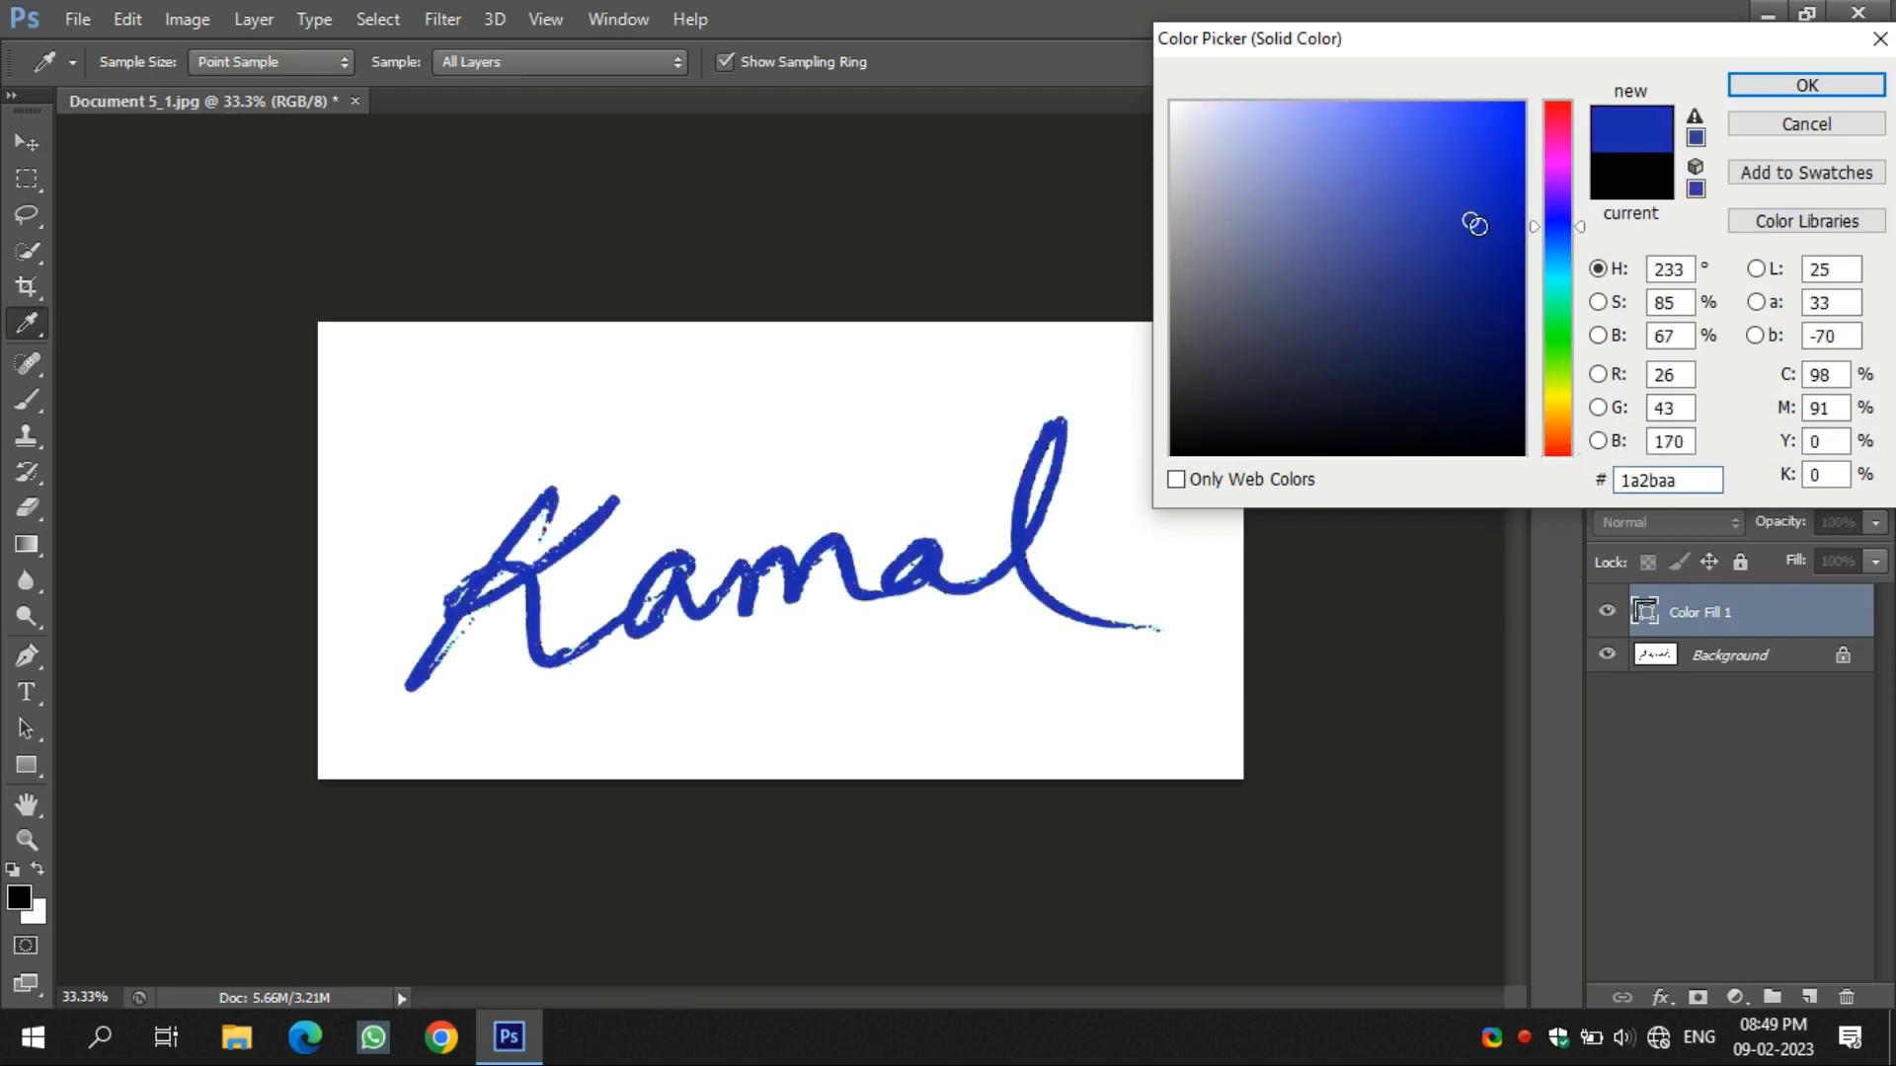
{"action": "mouse_move", "coordinate": [1475, 226]}
{"action": "left_mouse_down"}
{"action": "mouse_move", "coordinate": [1537, 223]}
{"action": "mouse_move", "coordinate": [1472, 228]}
{"action": "mouse_move", "coordinate": [1485, 216]}
{"action": "mouse_move", "coordinate": [1483, 239]}
{"action": "left_mouse_up"}
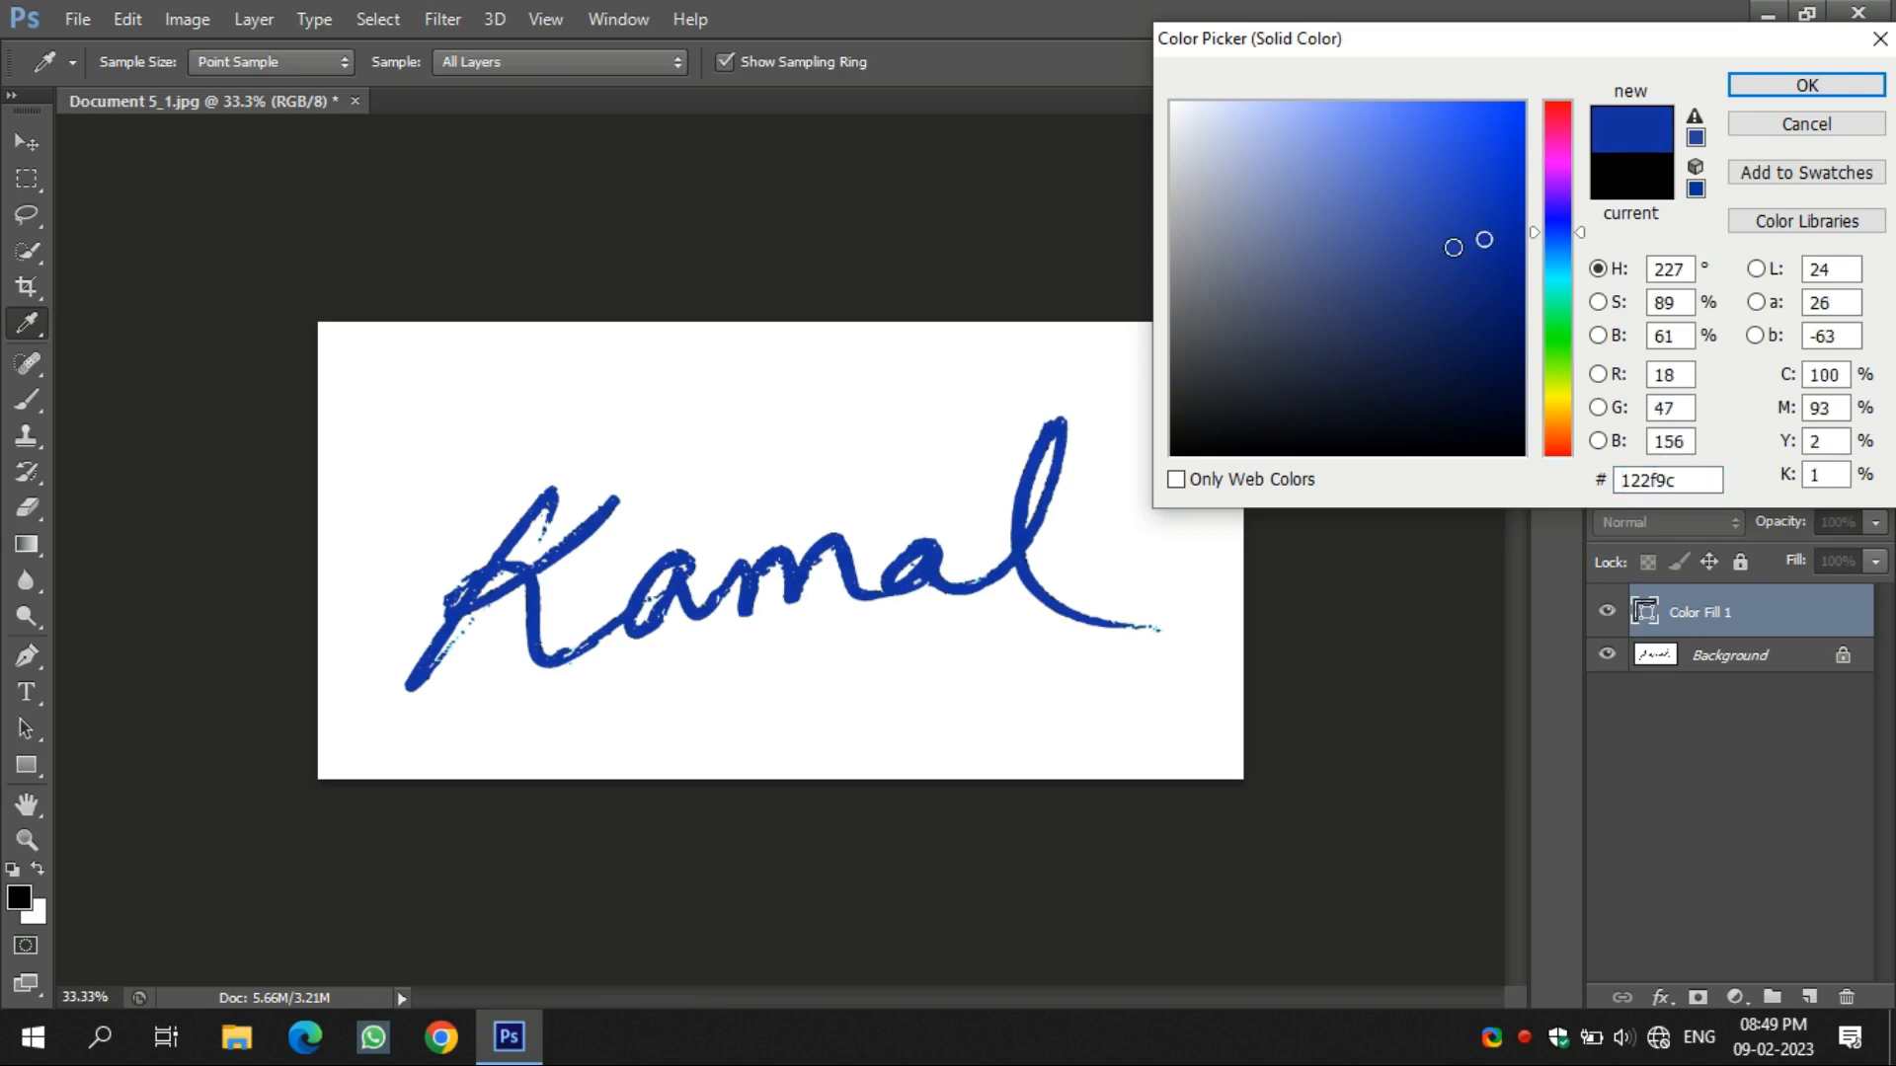
{"action": "left_click", "coordinate": [1484, 255]}
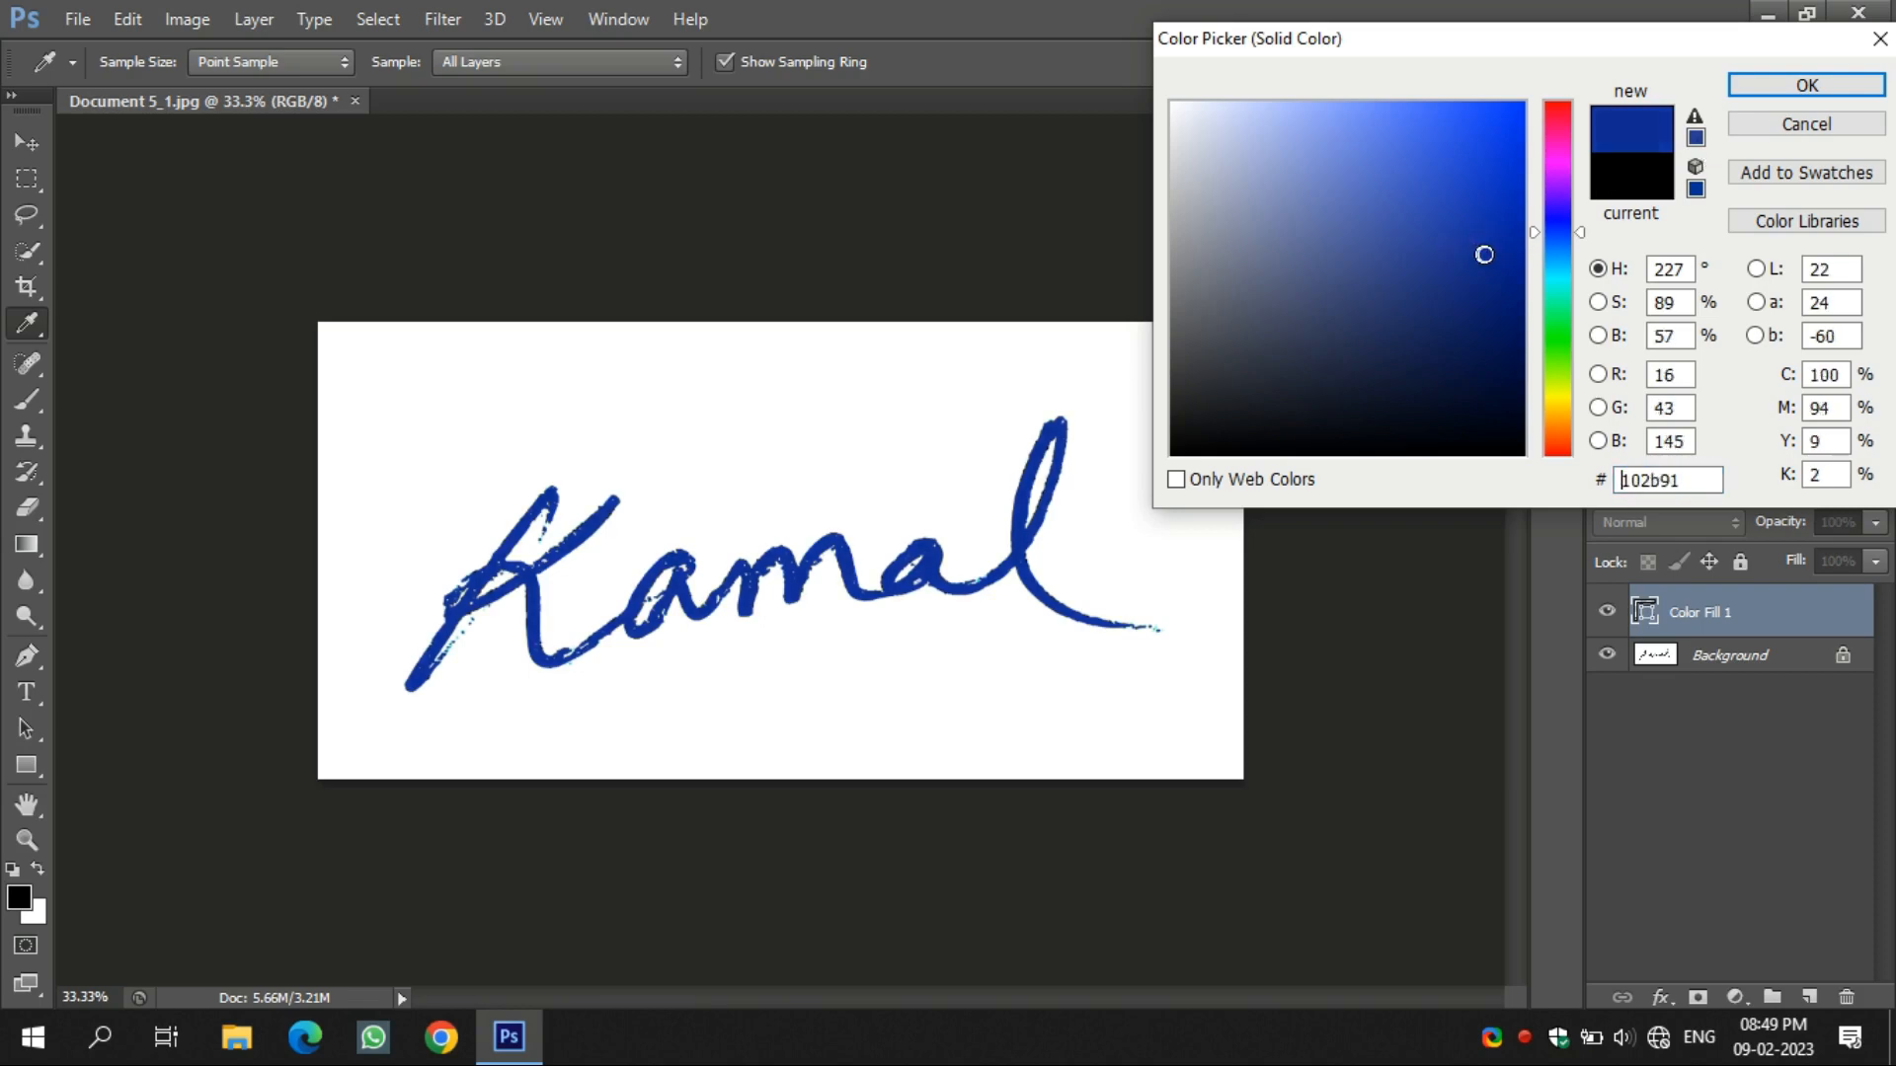
{"action": "left_click", "coordinate": [1483, 257]}
{"action": "left_click", "coordinate": [1482, 259]}
{"action": "left_click", "coordinate": [1806, 86]}
{"action": "key", "text": "v"}
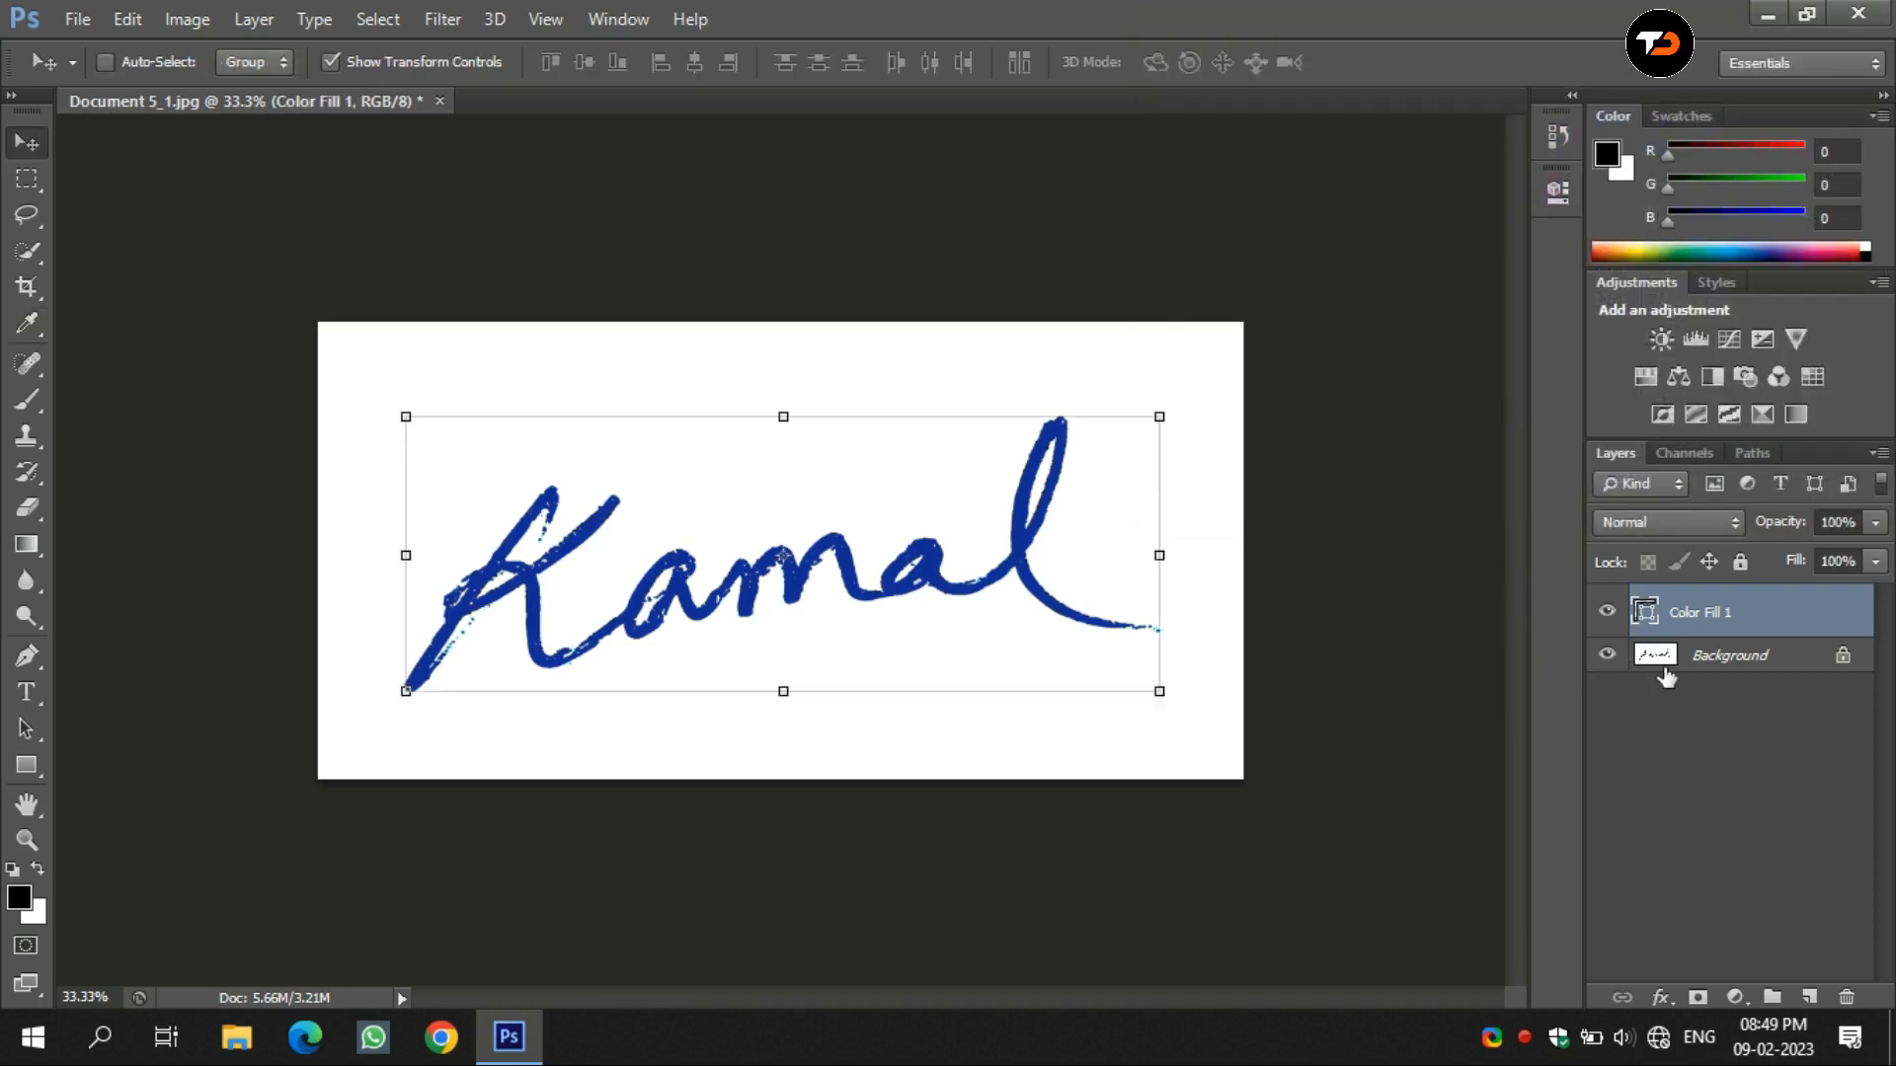
Hide the Background layer and add a new empty layer directly above it.
{"action": "left_click", "coordinate": [1606, 655]}
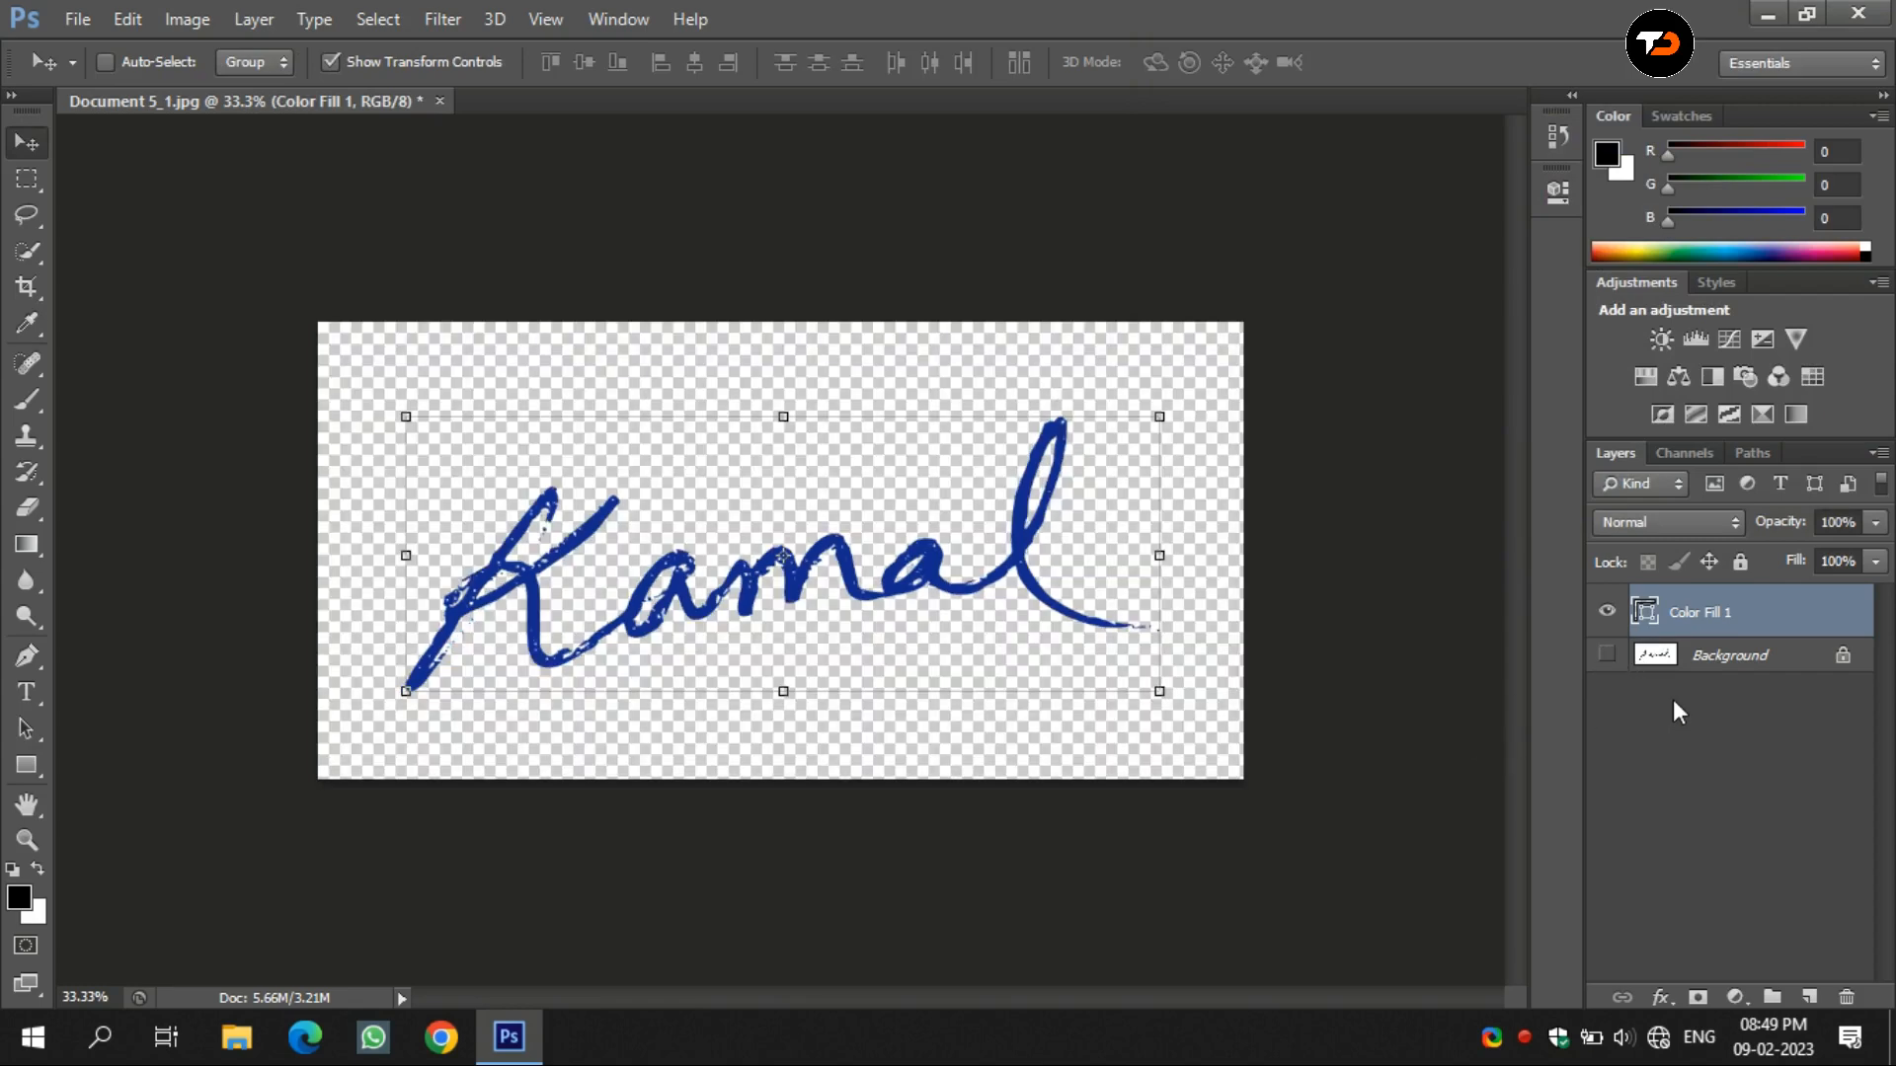
{"action": "left_click", "coordinate": [1684, 663]}
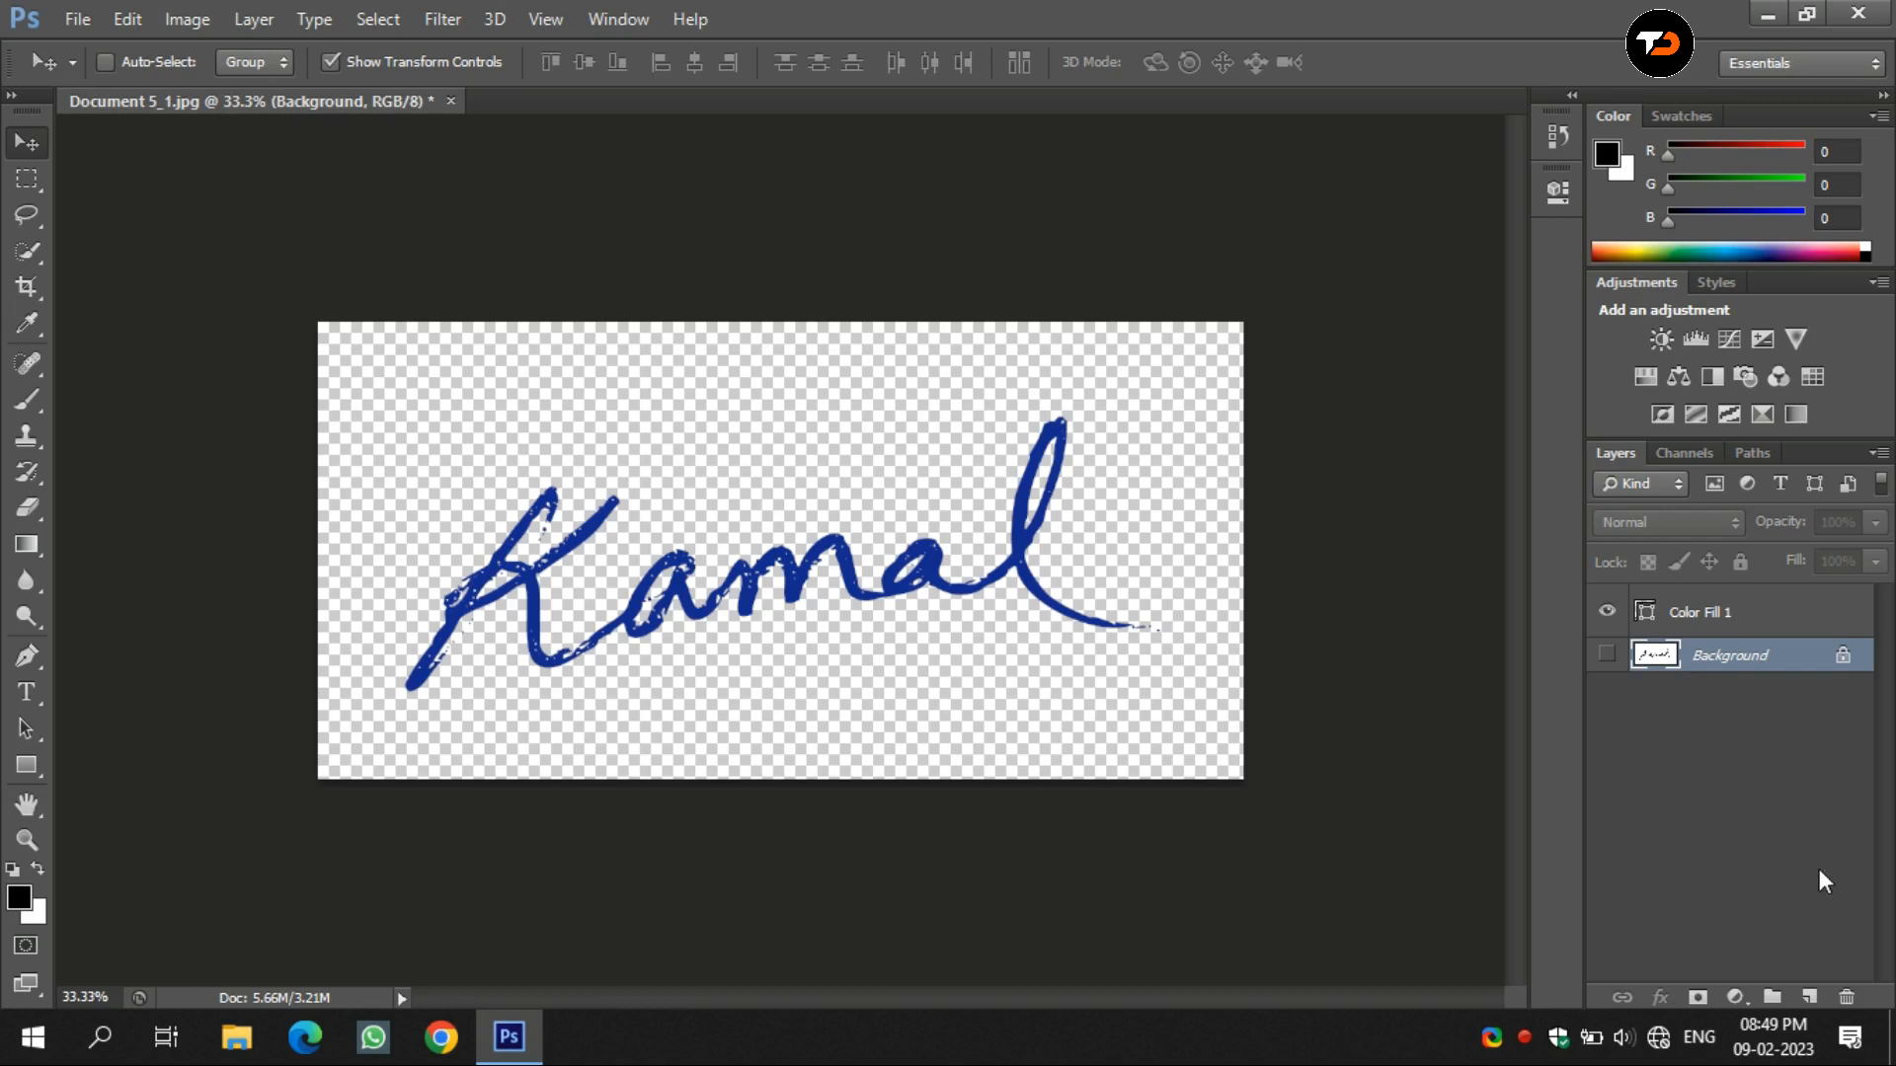
{"action": "left_click", "coordinate": [1807, 998]}
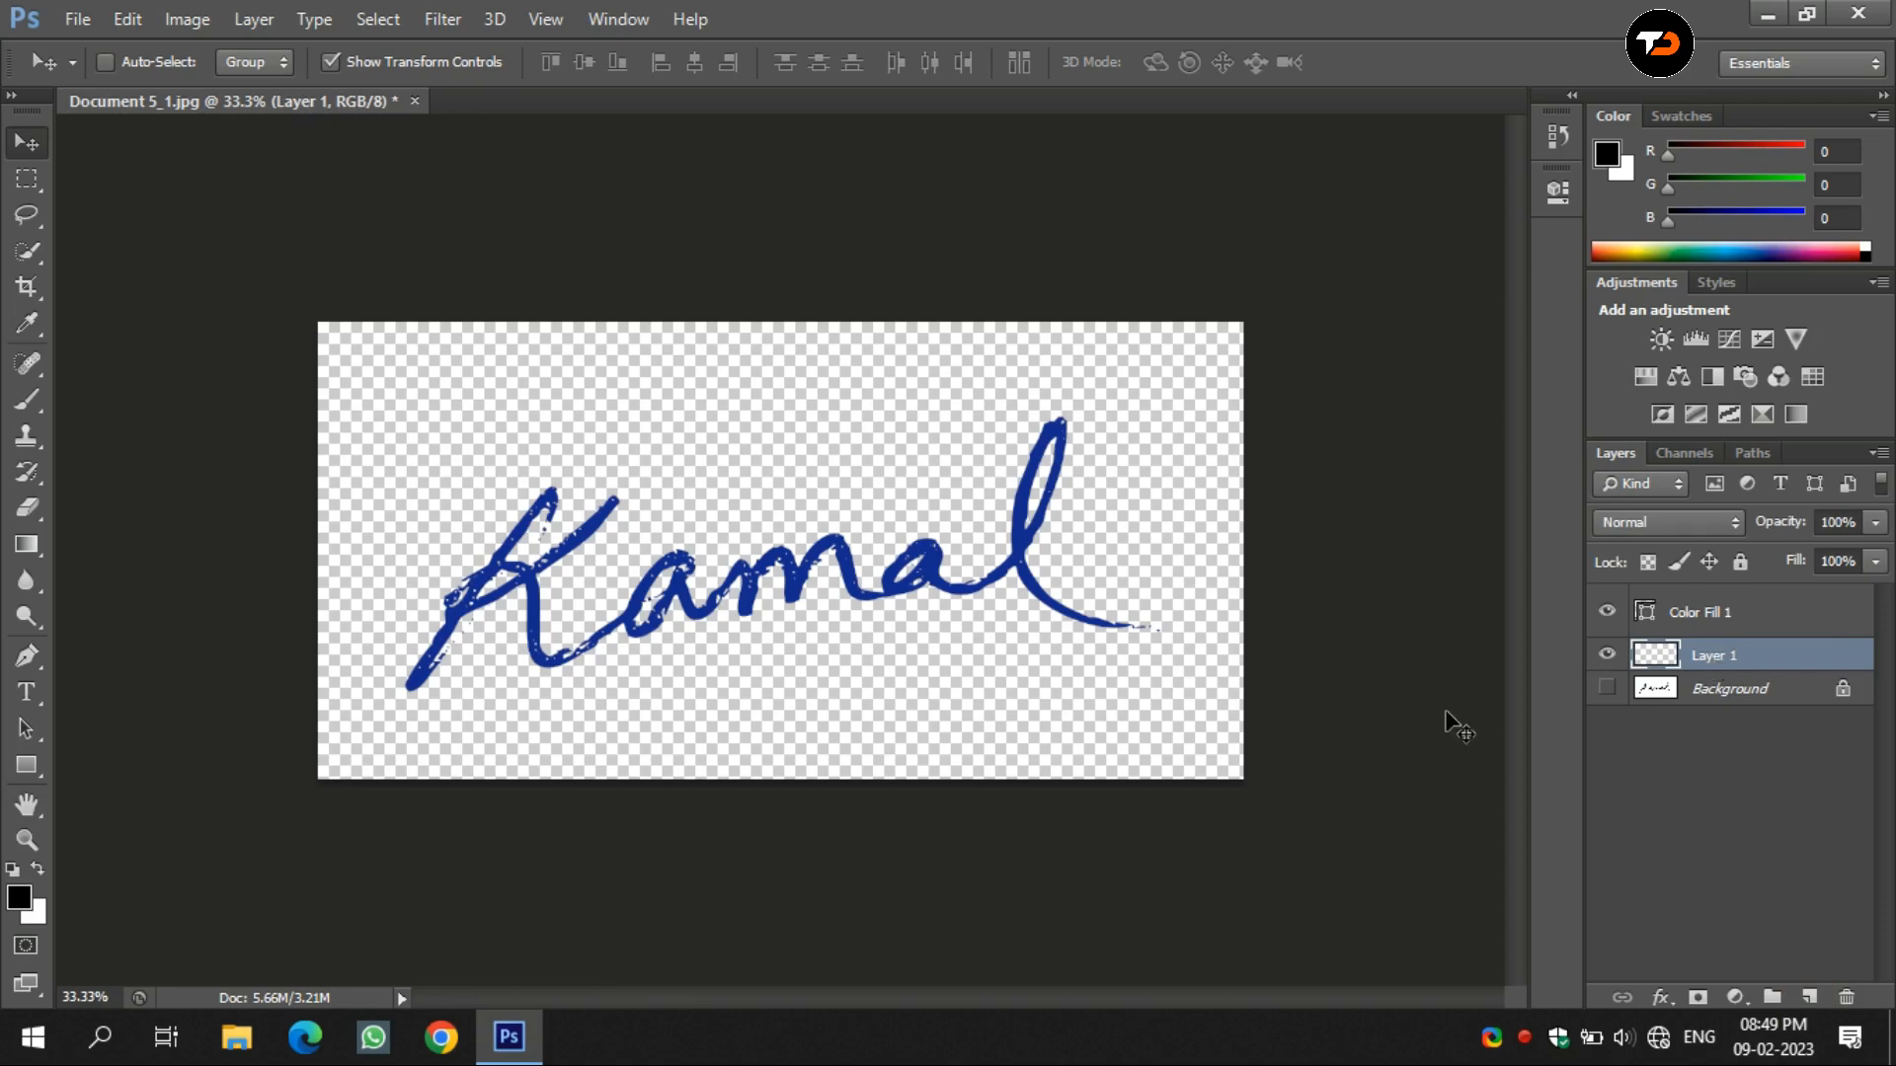
Set the background color to near-white #fefefe and fill the empty layer beneath the signature with it.
{"action": "left_click", "coordinate": [37, 915]}
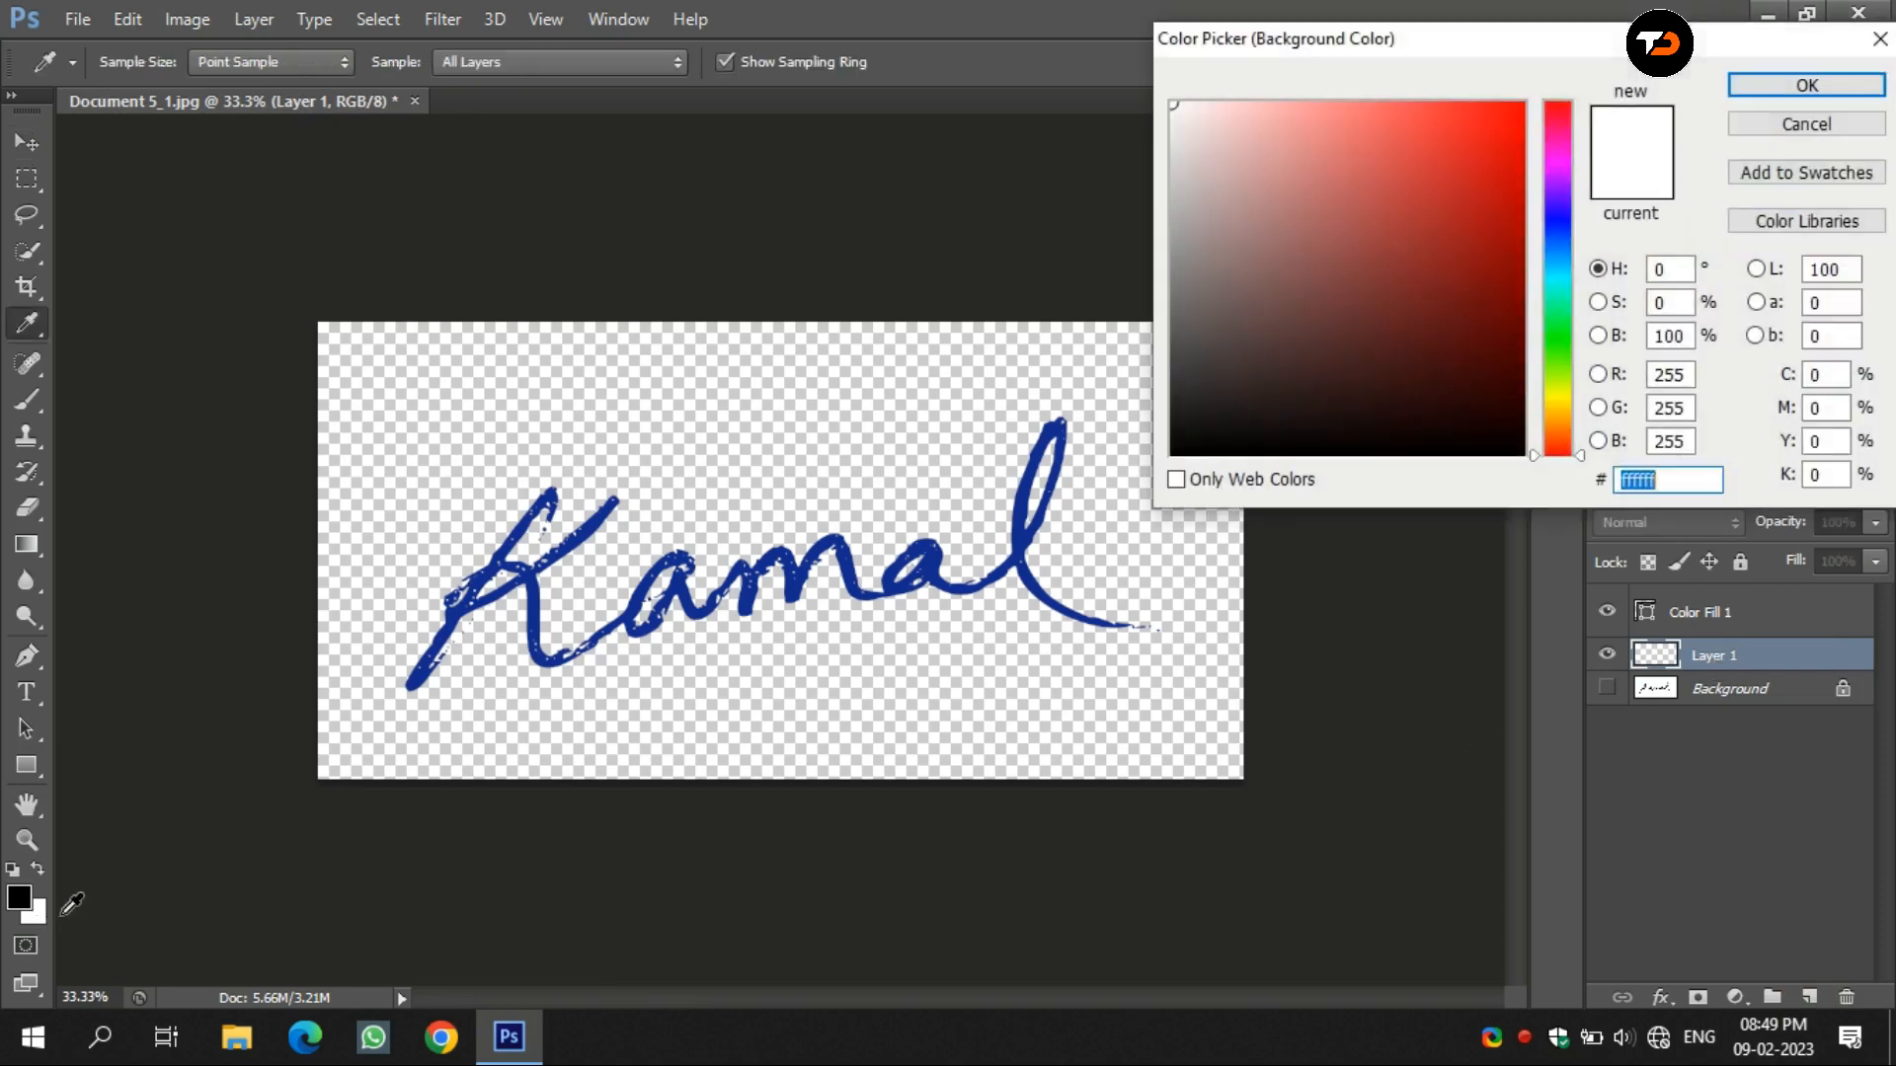
{"action": "left_click", "coordinate": [1180, 111]}
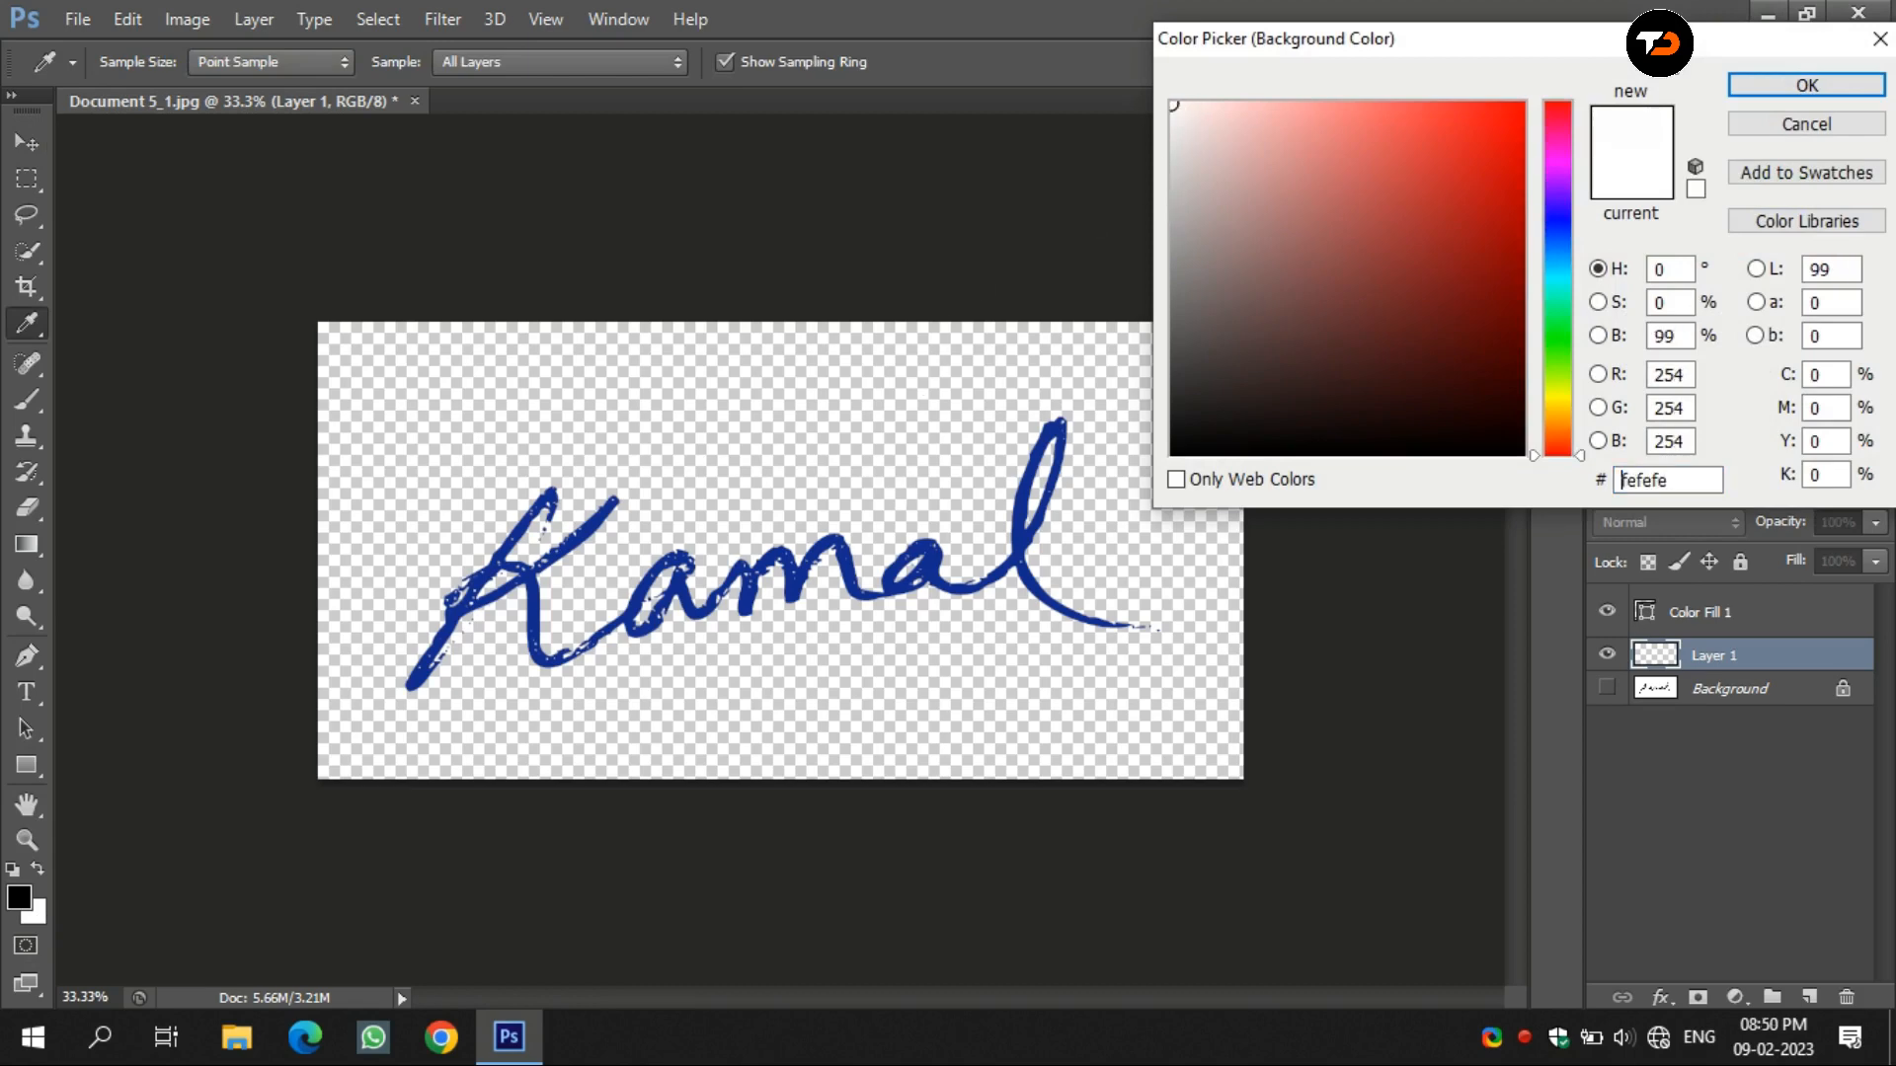
{"action": "left_click", "coordinate": [1742, 87]}
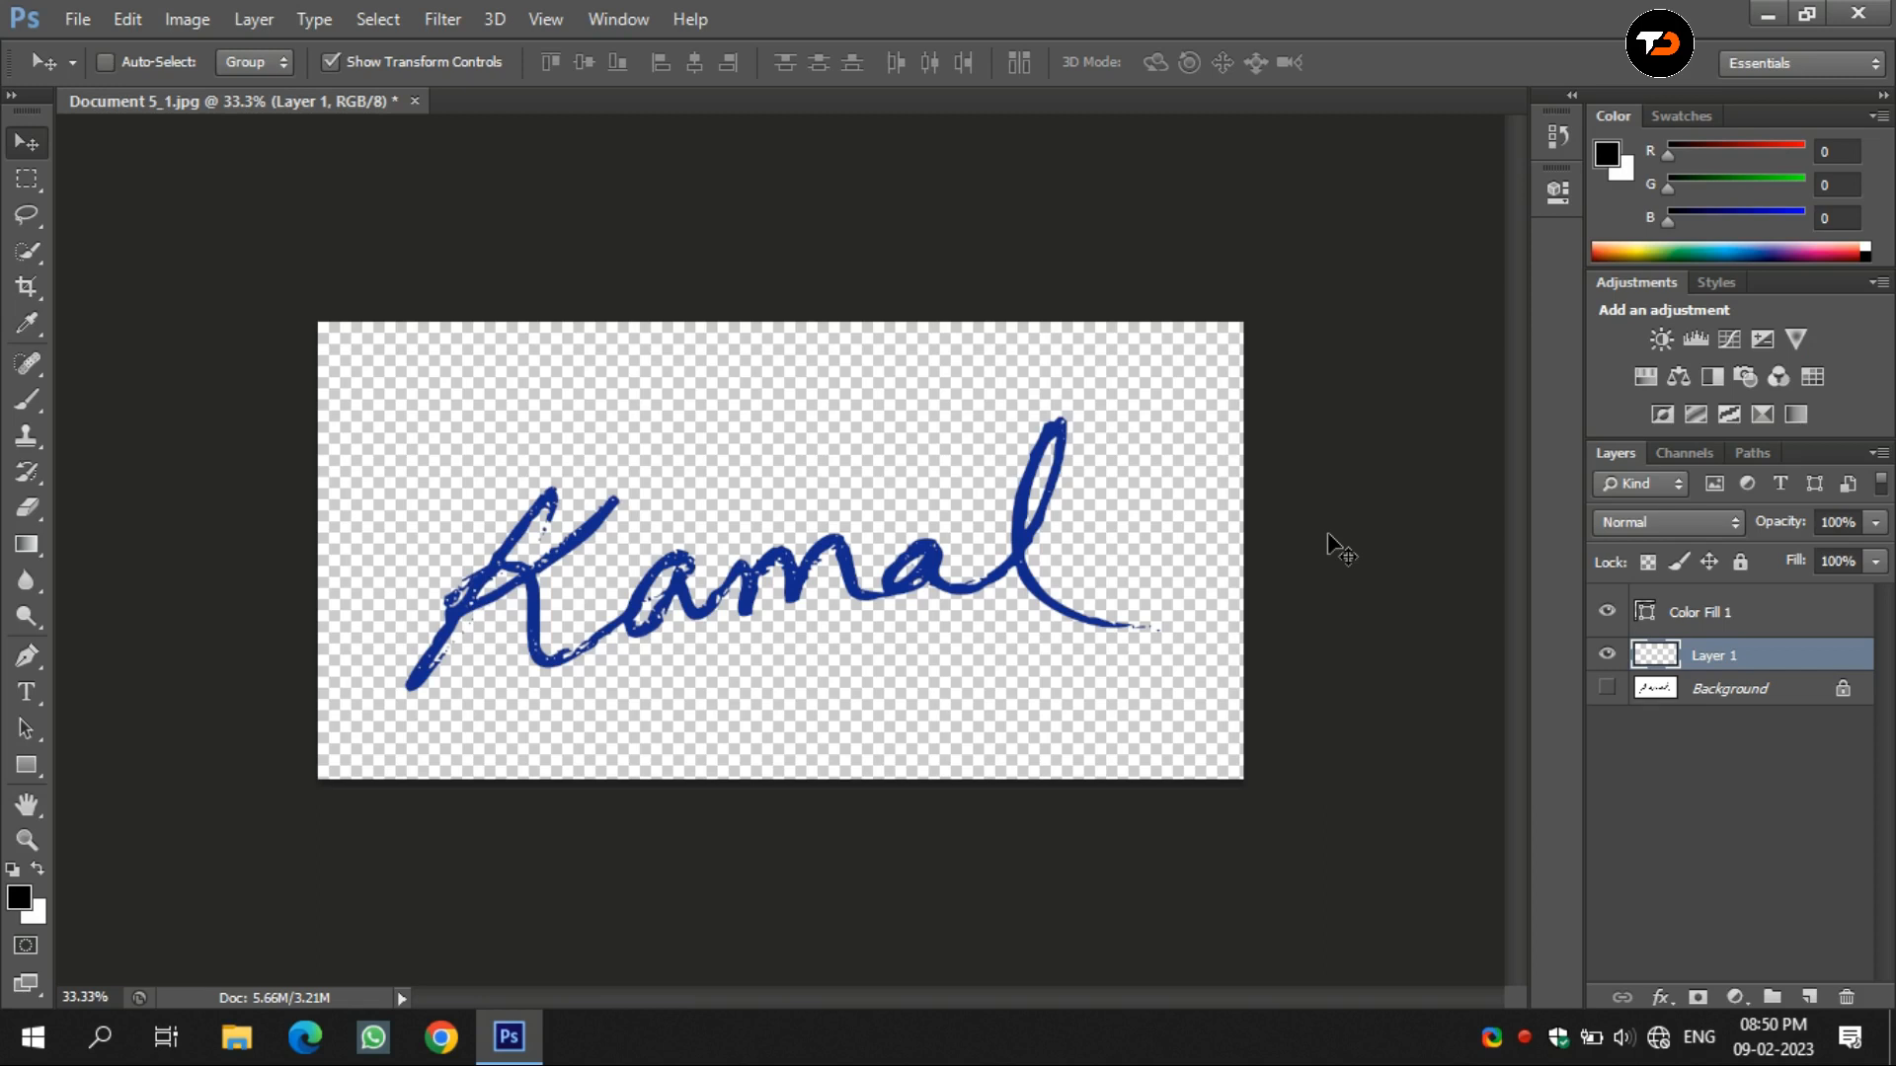
{"action": "key", "text": "ctrl+BackSpace"}
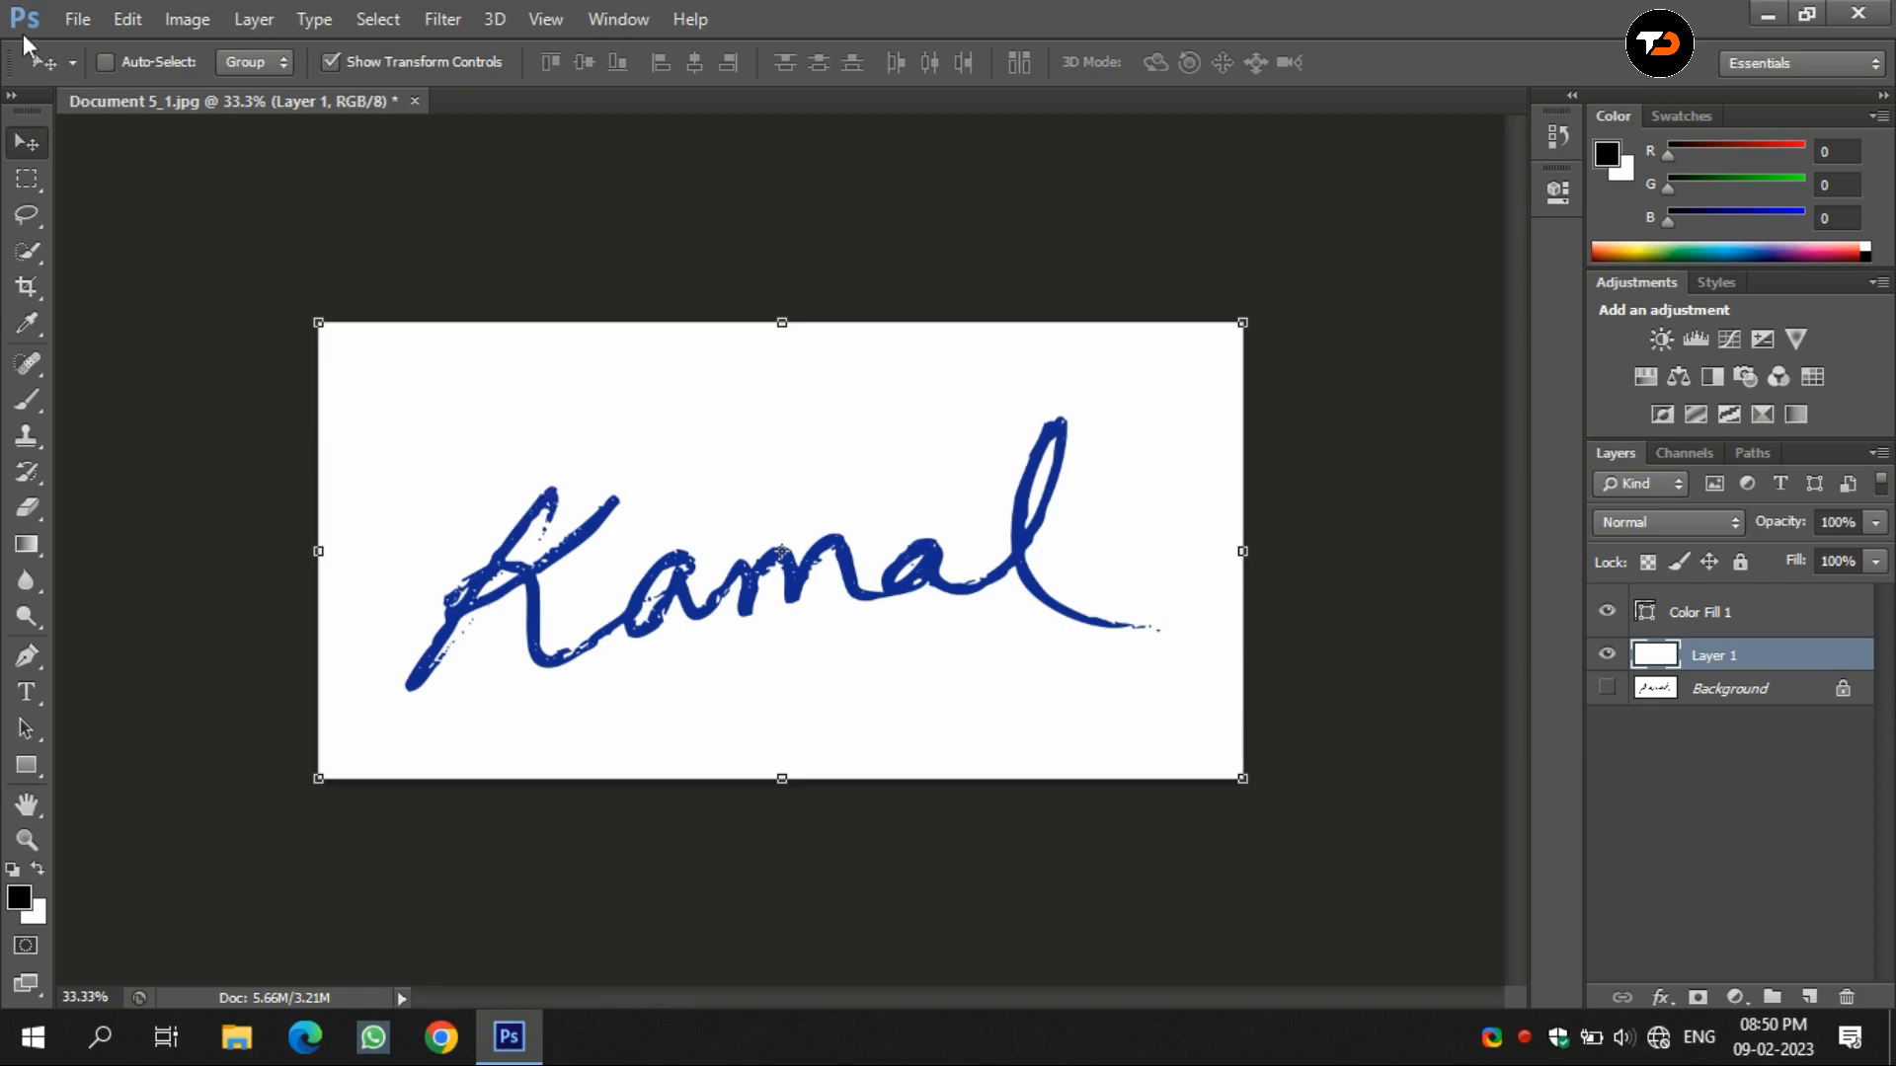
Save a copy of the signature as Document 5_1.png in Downloads, with smallest/slow compression and no interlacing.
{"action": "left_click", "coordinate": [77, 20]}
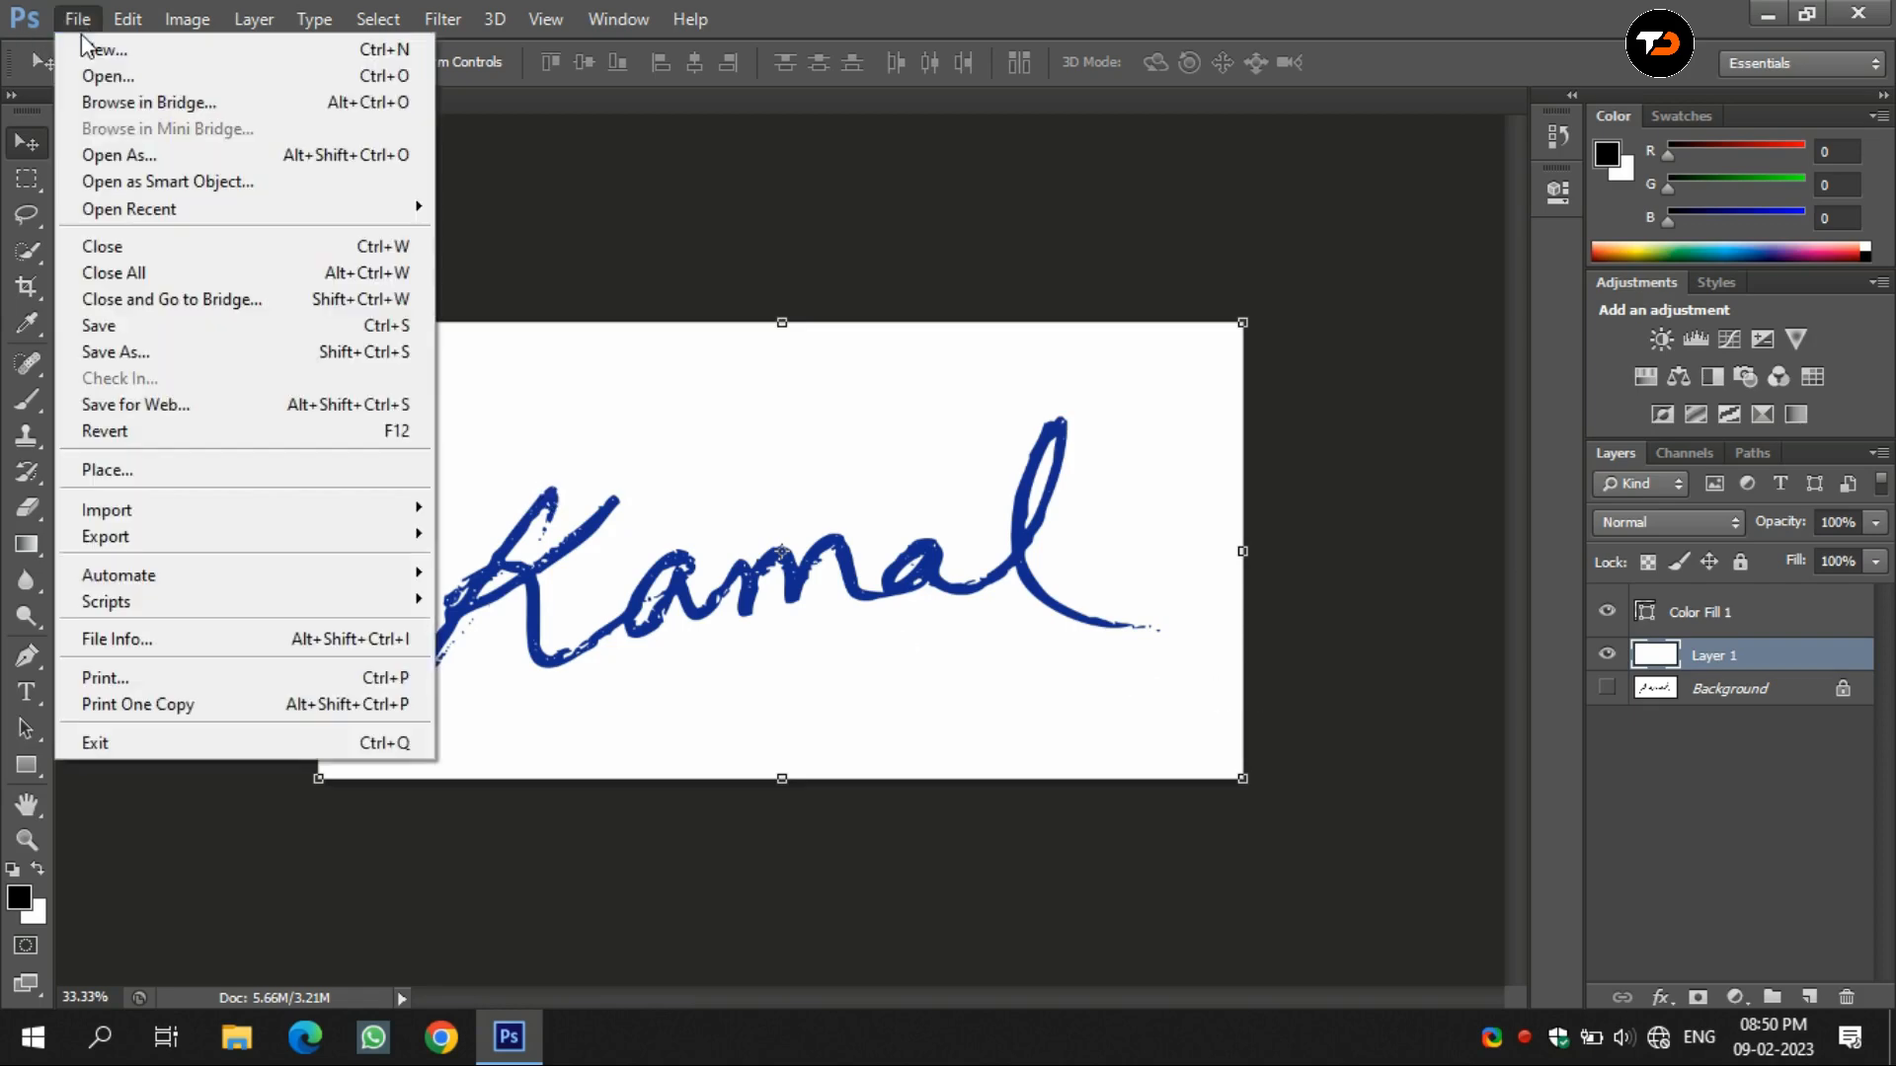
{"action": "left_click", "coordinate": [109, 347]}
{"action": "left_click", "coordinate": [847, 612]}
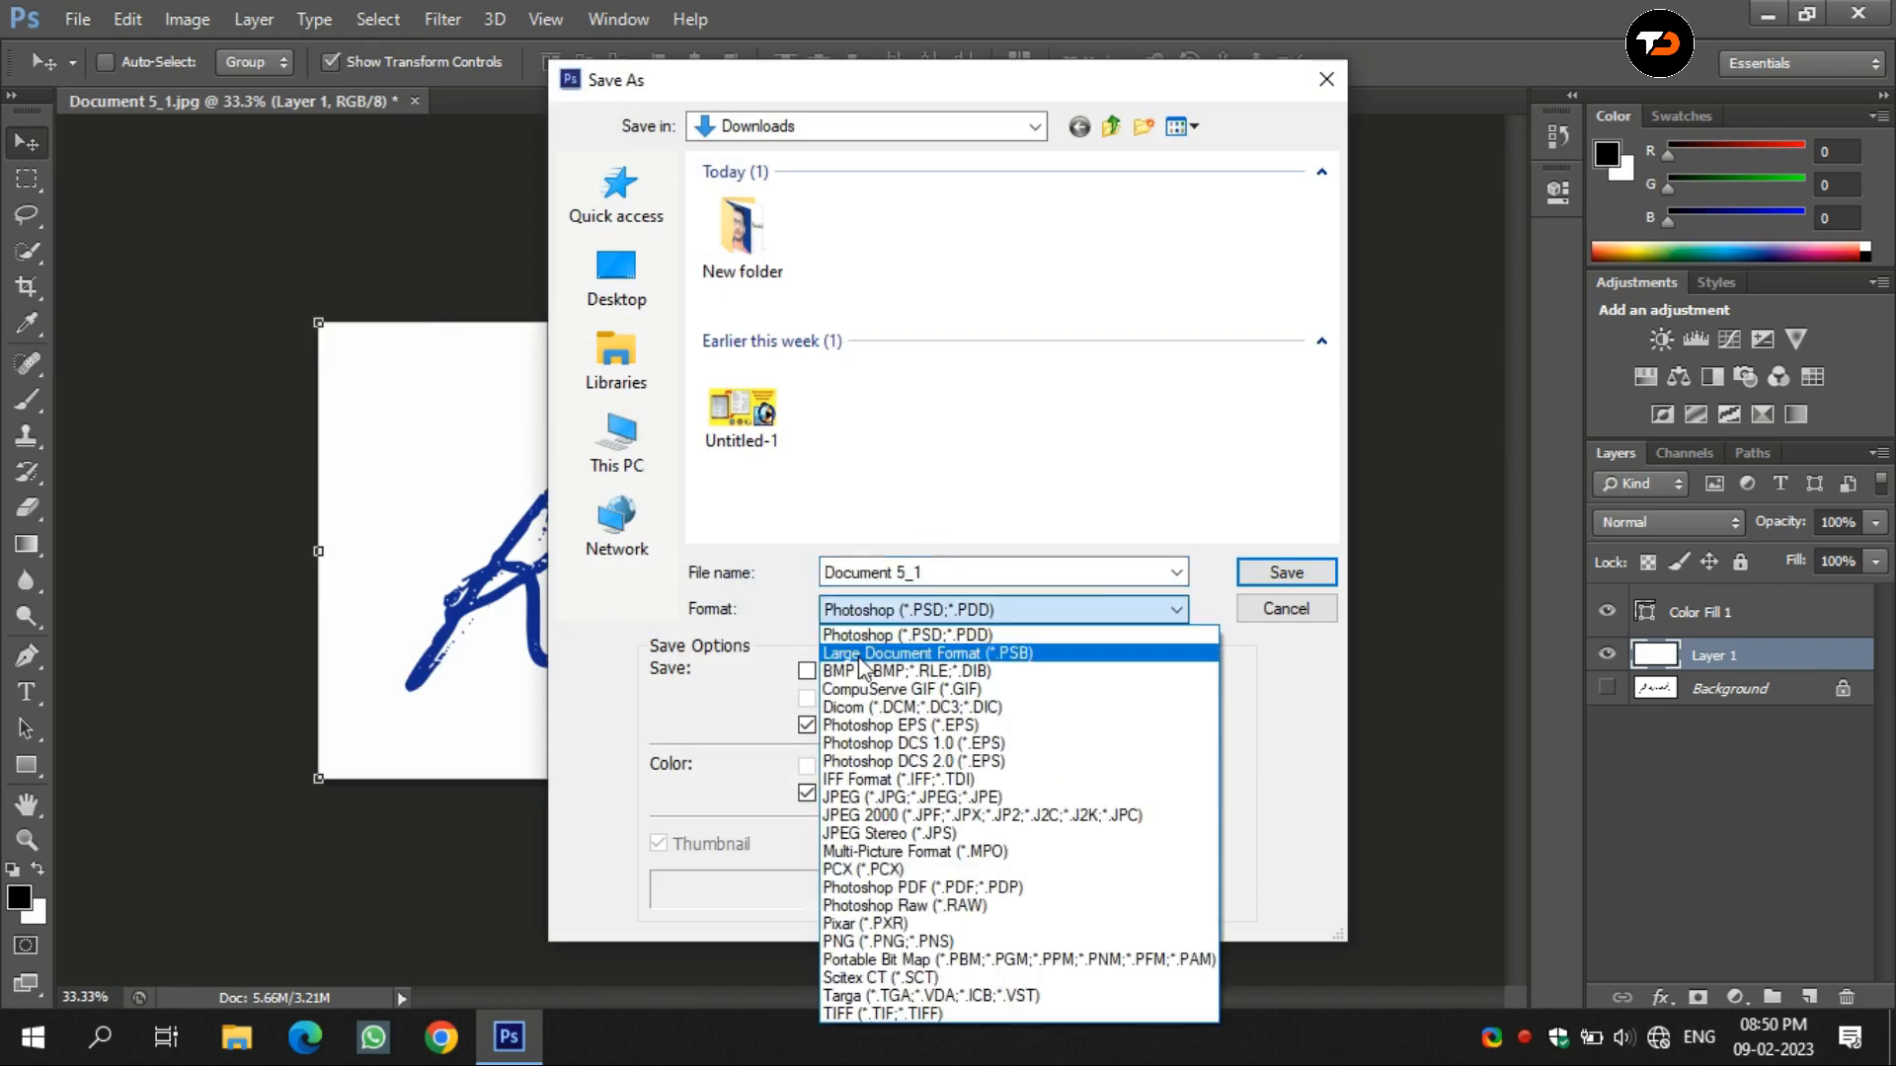
{"action": "left_click", "coordinate": [869, 941]}
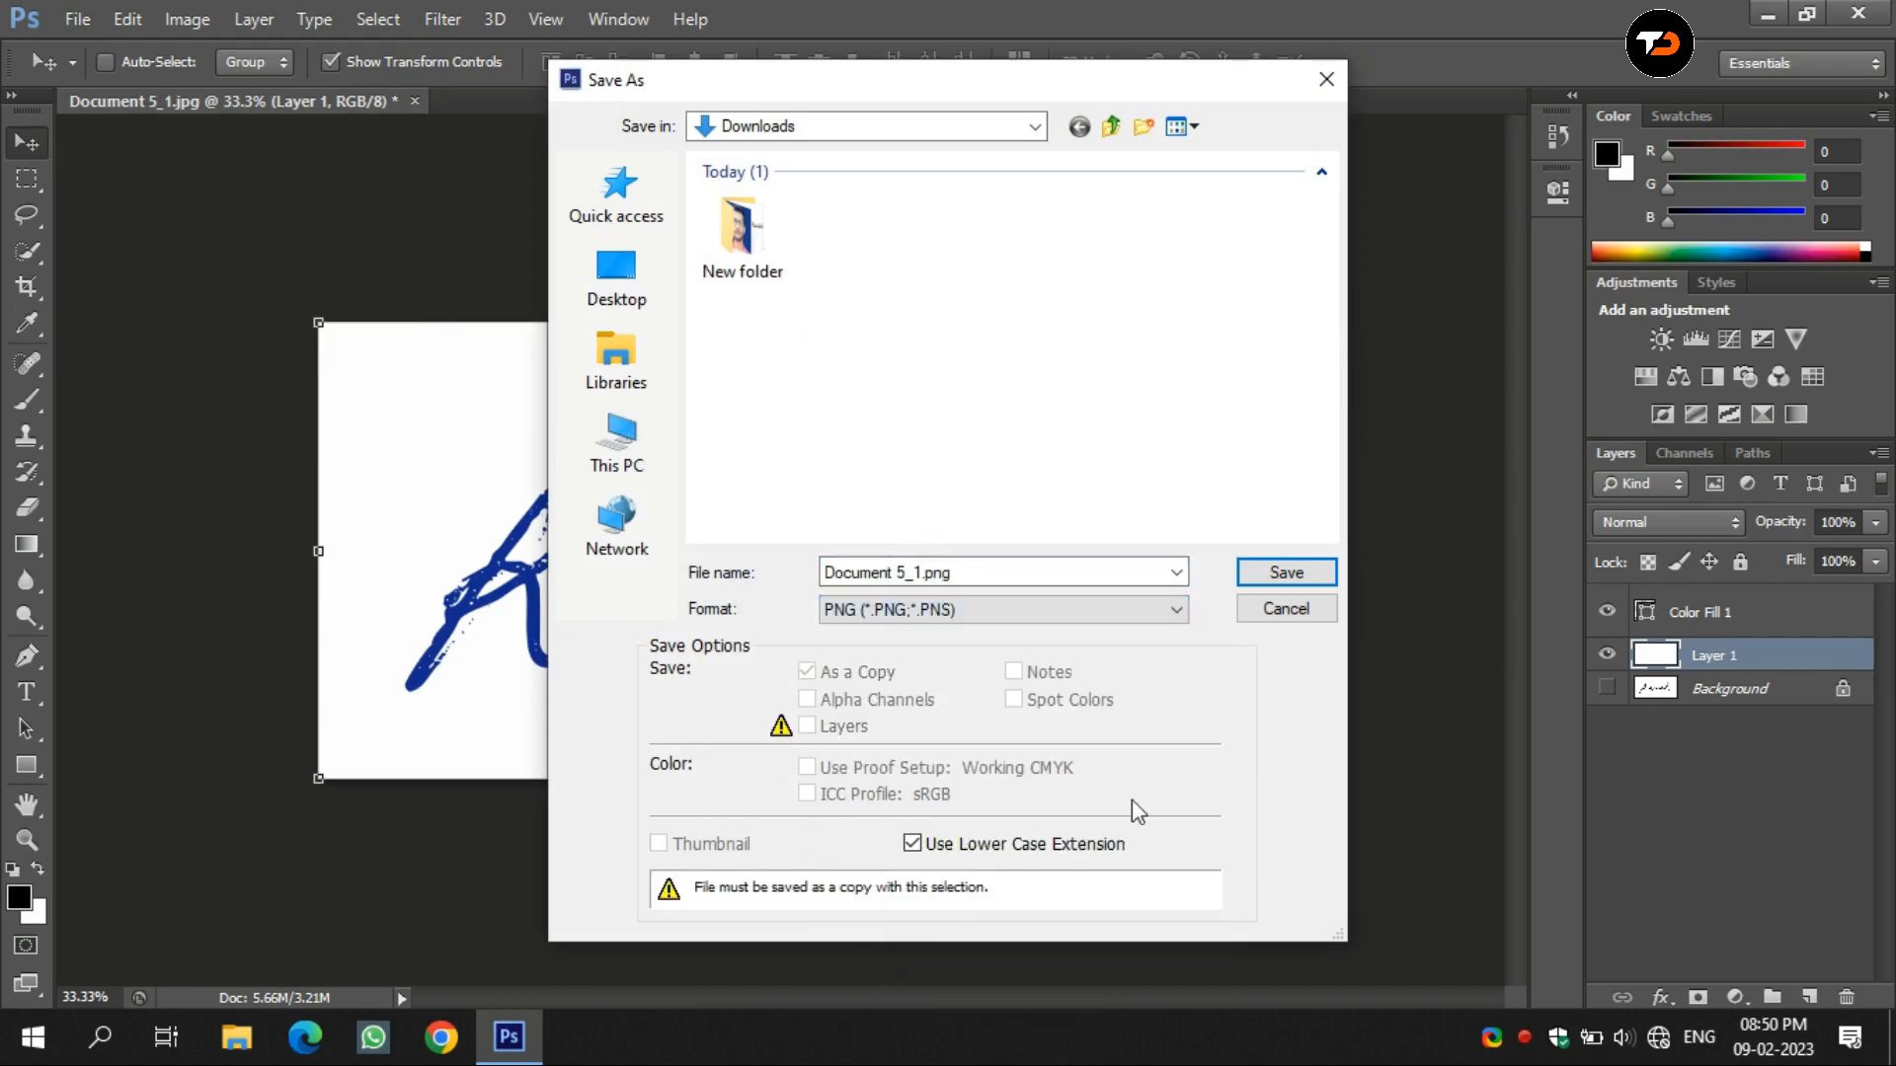
{"action": "left_click", "coordinate": [1281, 580]}
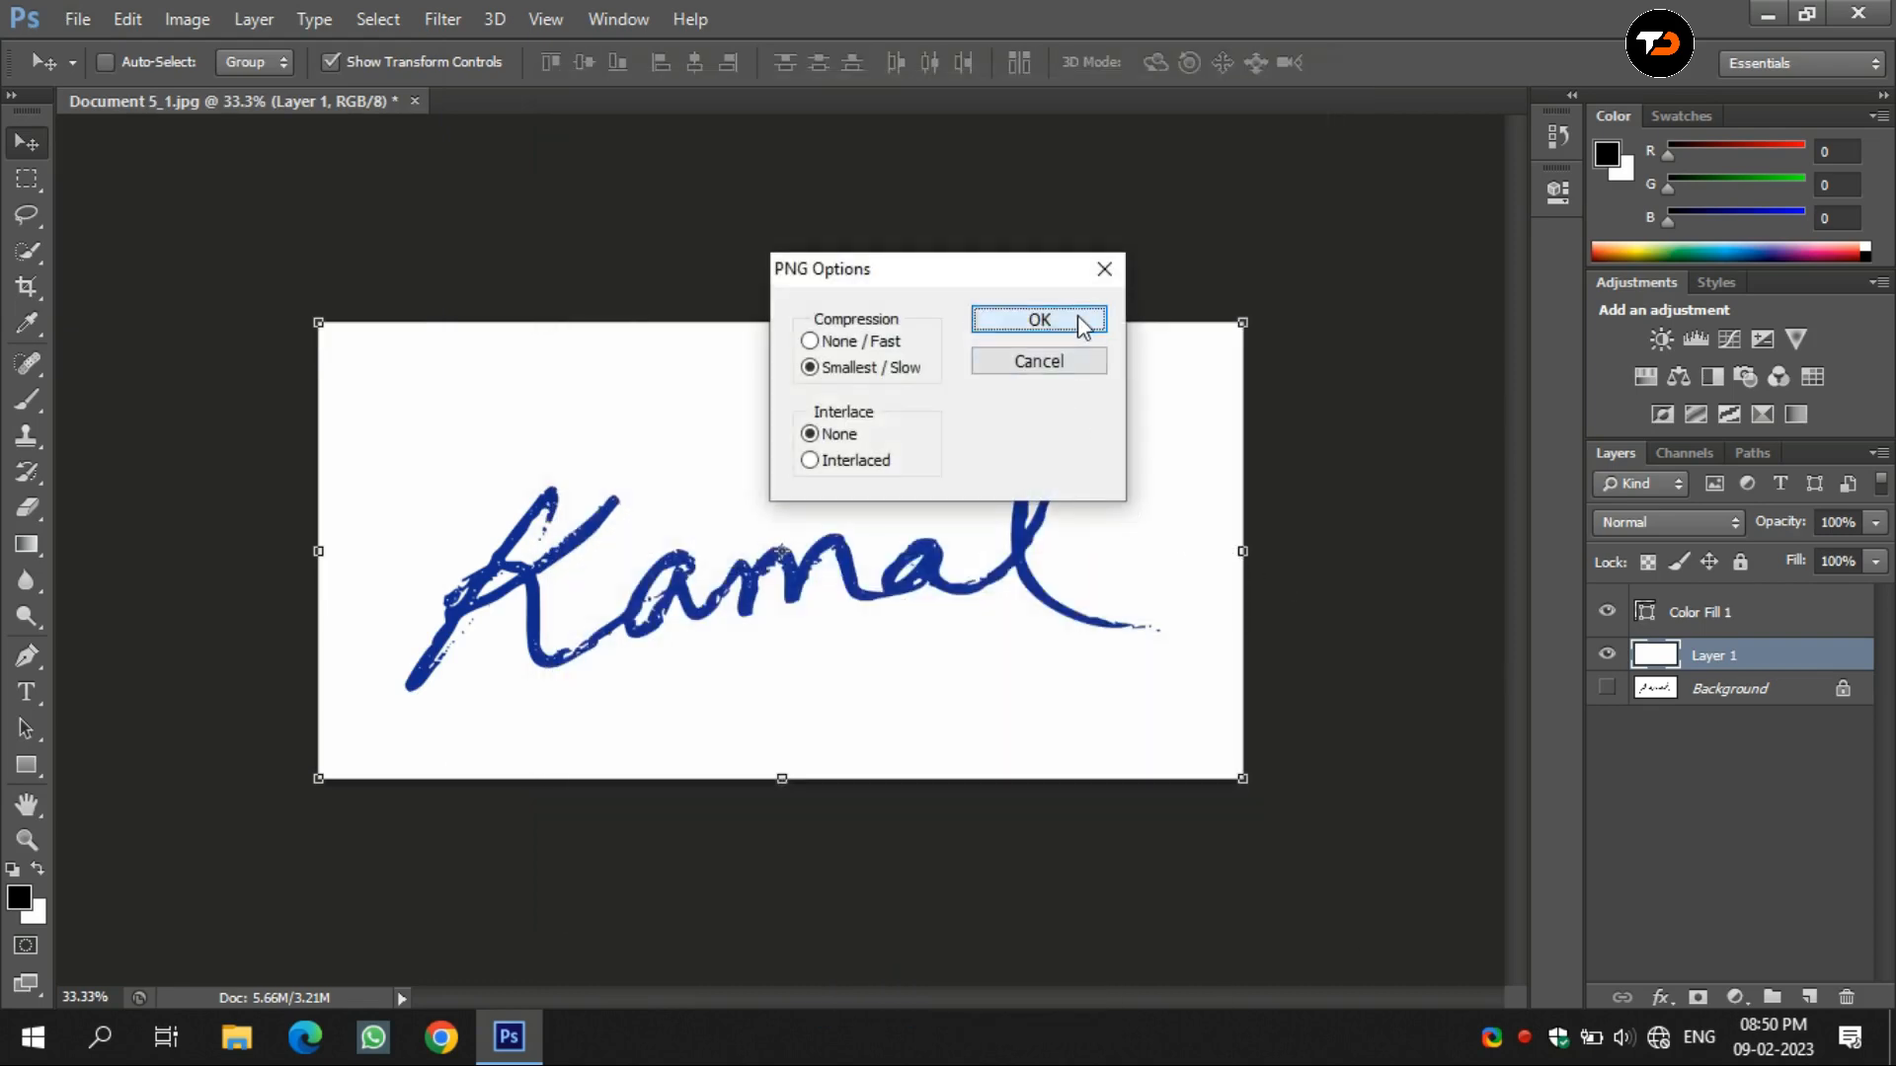
{"action": "left_click", "coordinate": [1076, 316]}
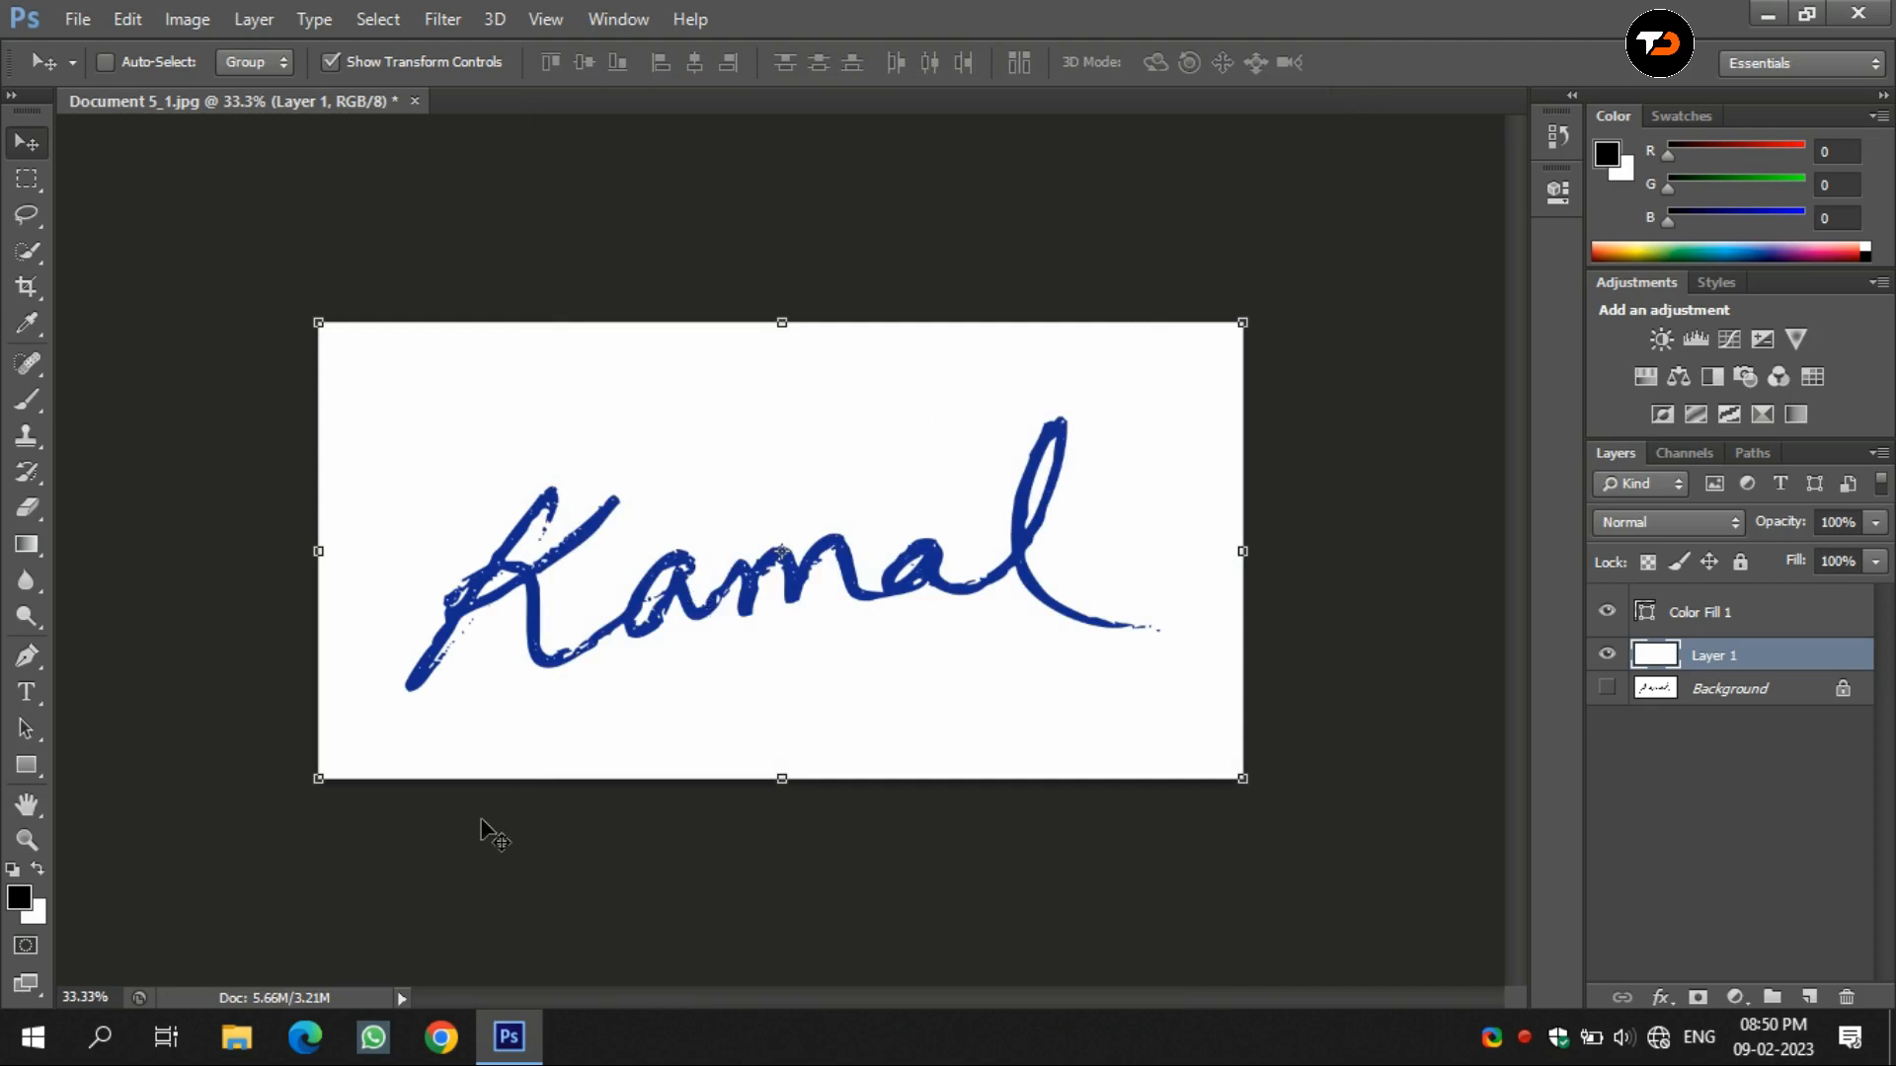
Switch to File Explorer, open Document 5_1.png from Downloads, compare it with the neighbouring image, and close the viewer.
{"action": "left_click", "coordinate": [234, 1038]}
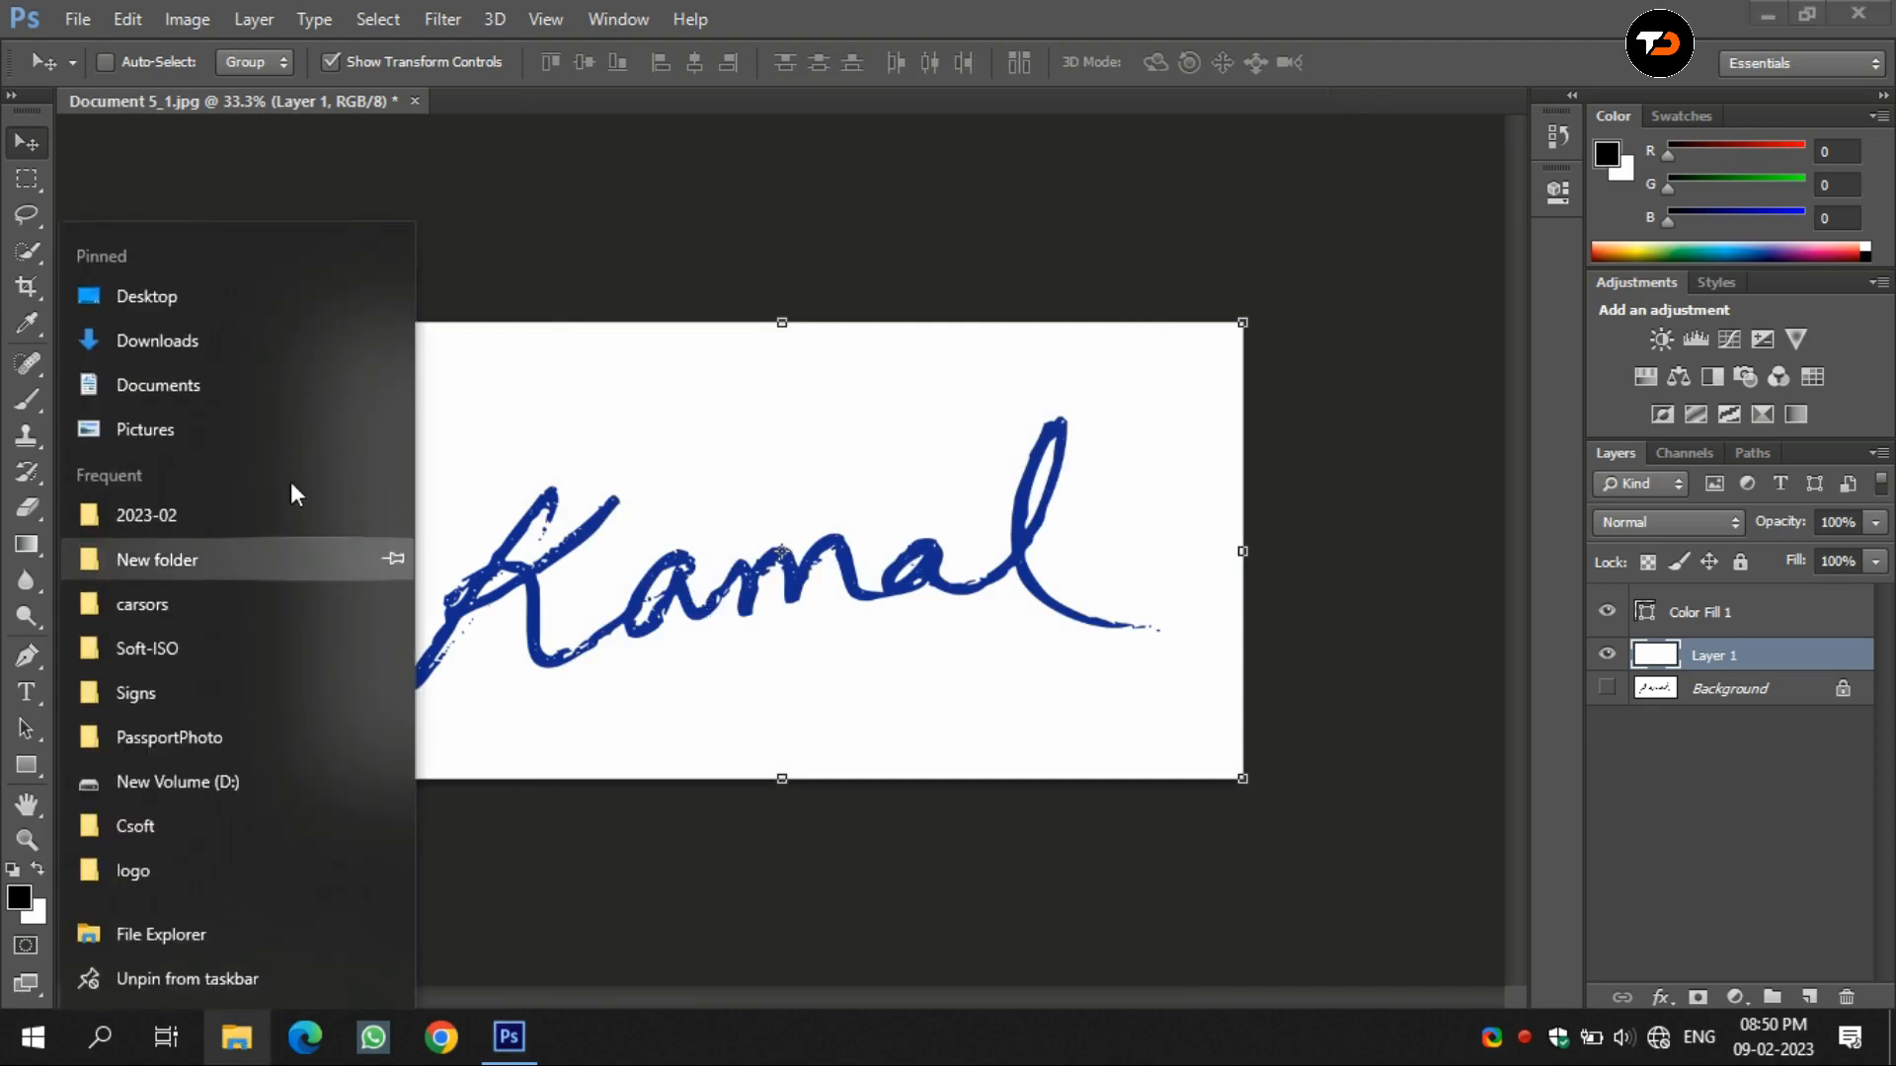
{"action": "left_click", "coordinate": [220, 352]}
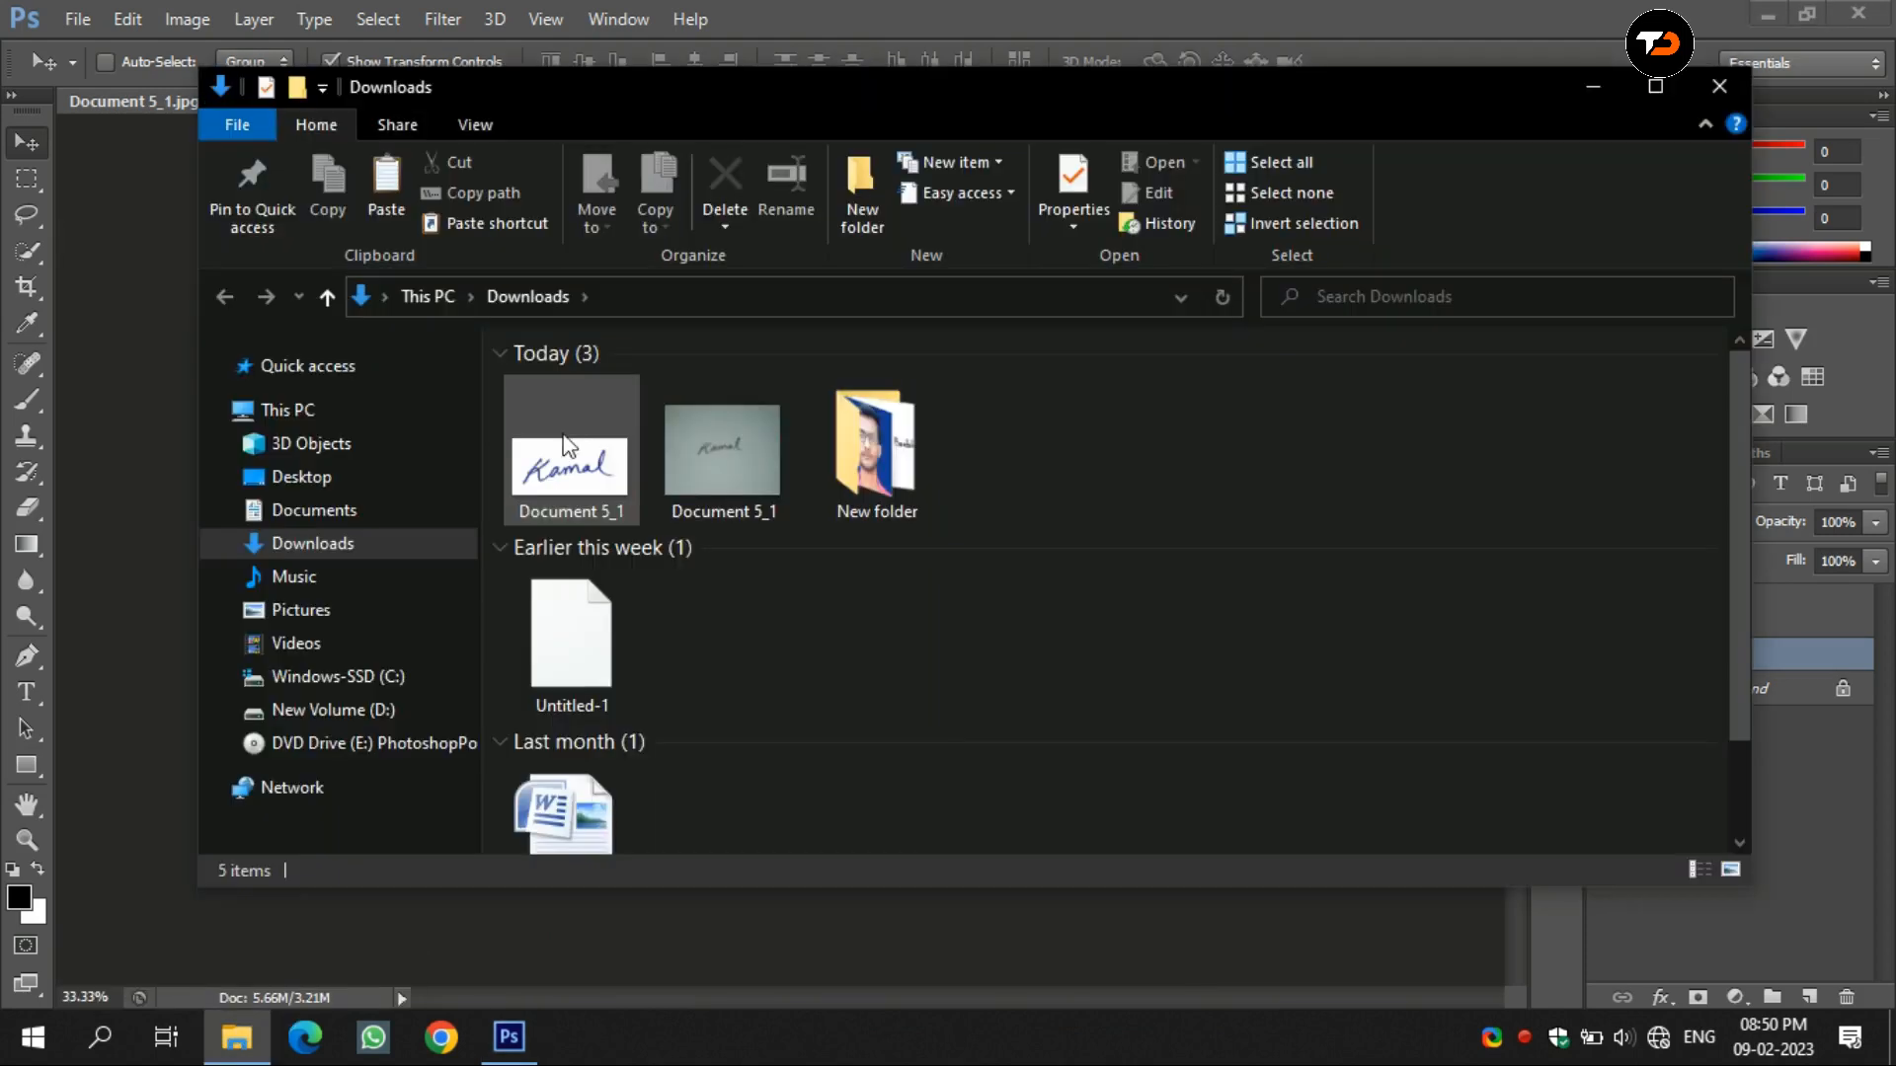
{"action": "left_click", "coordinate": [564, 446]}
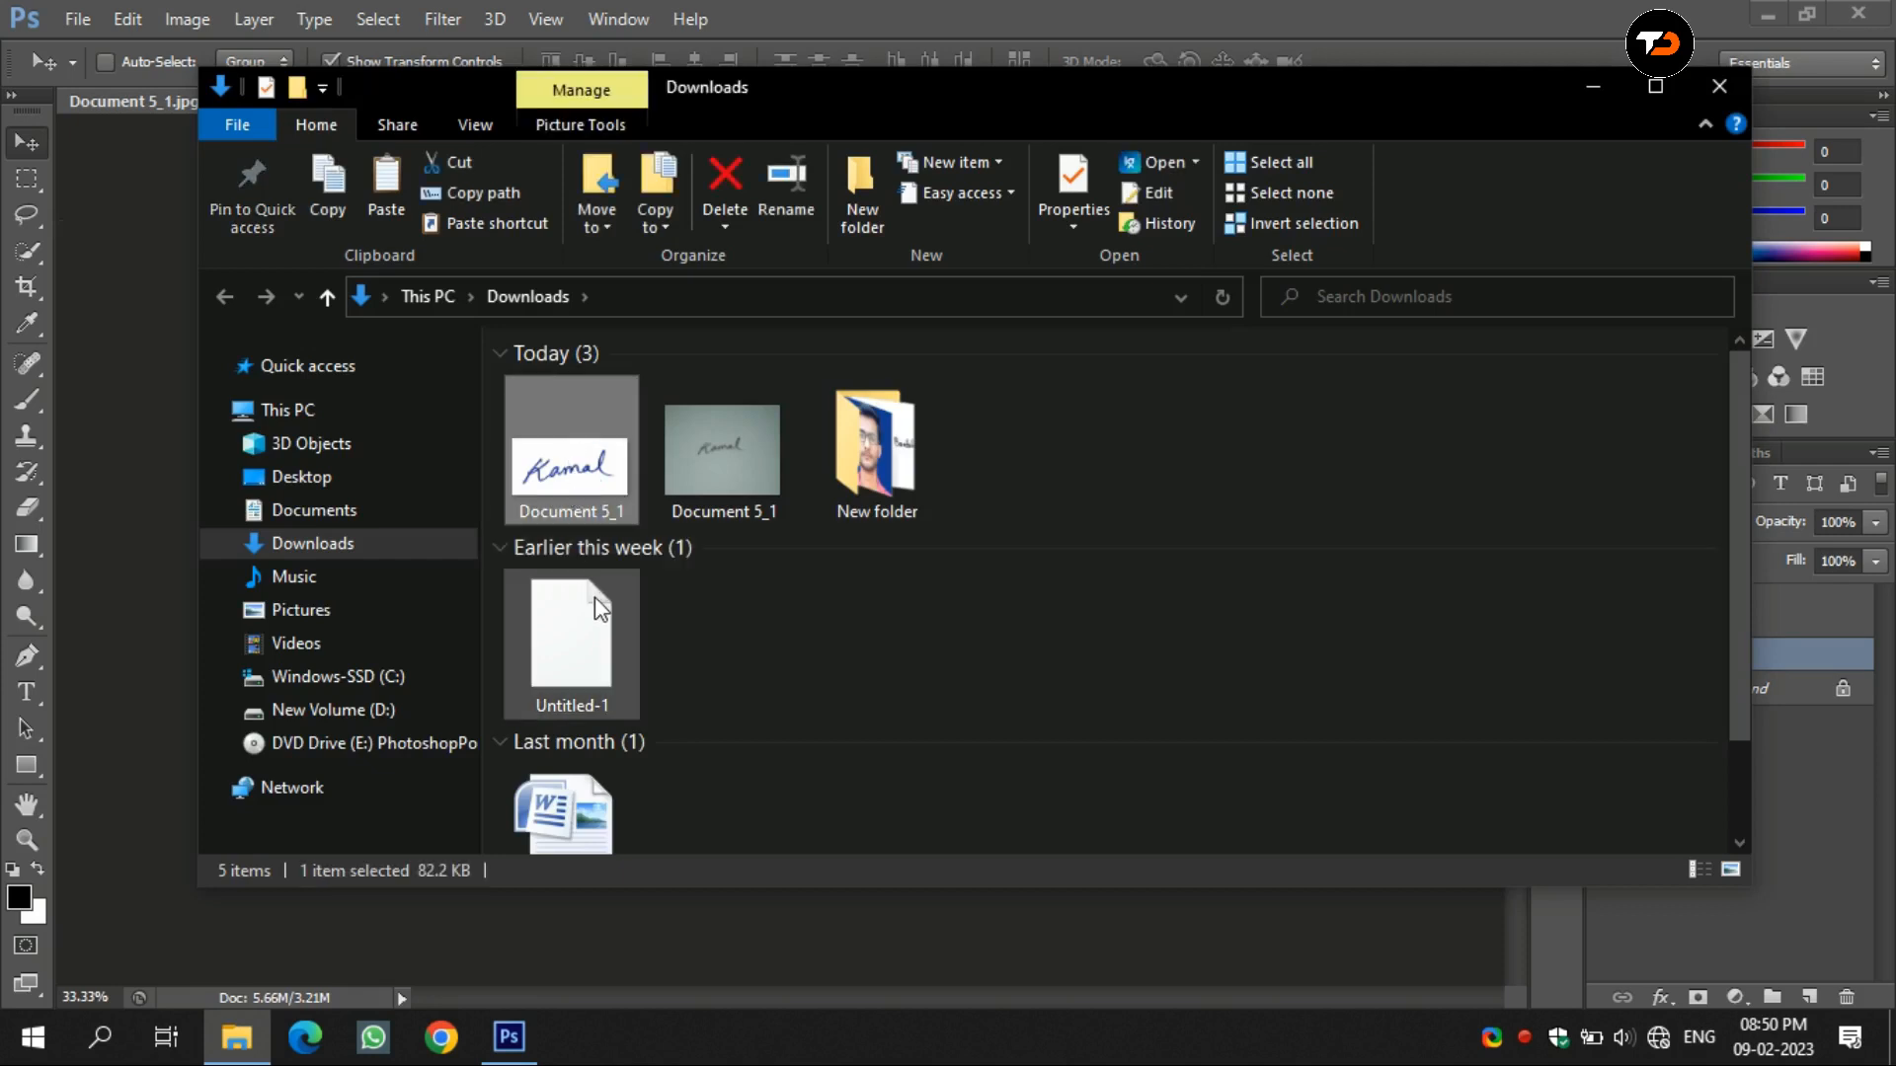
{"action": "key", "text": "Return"}
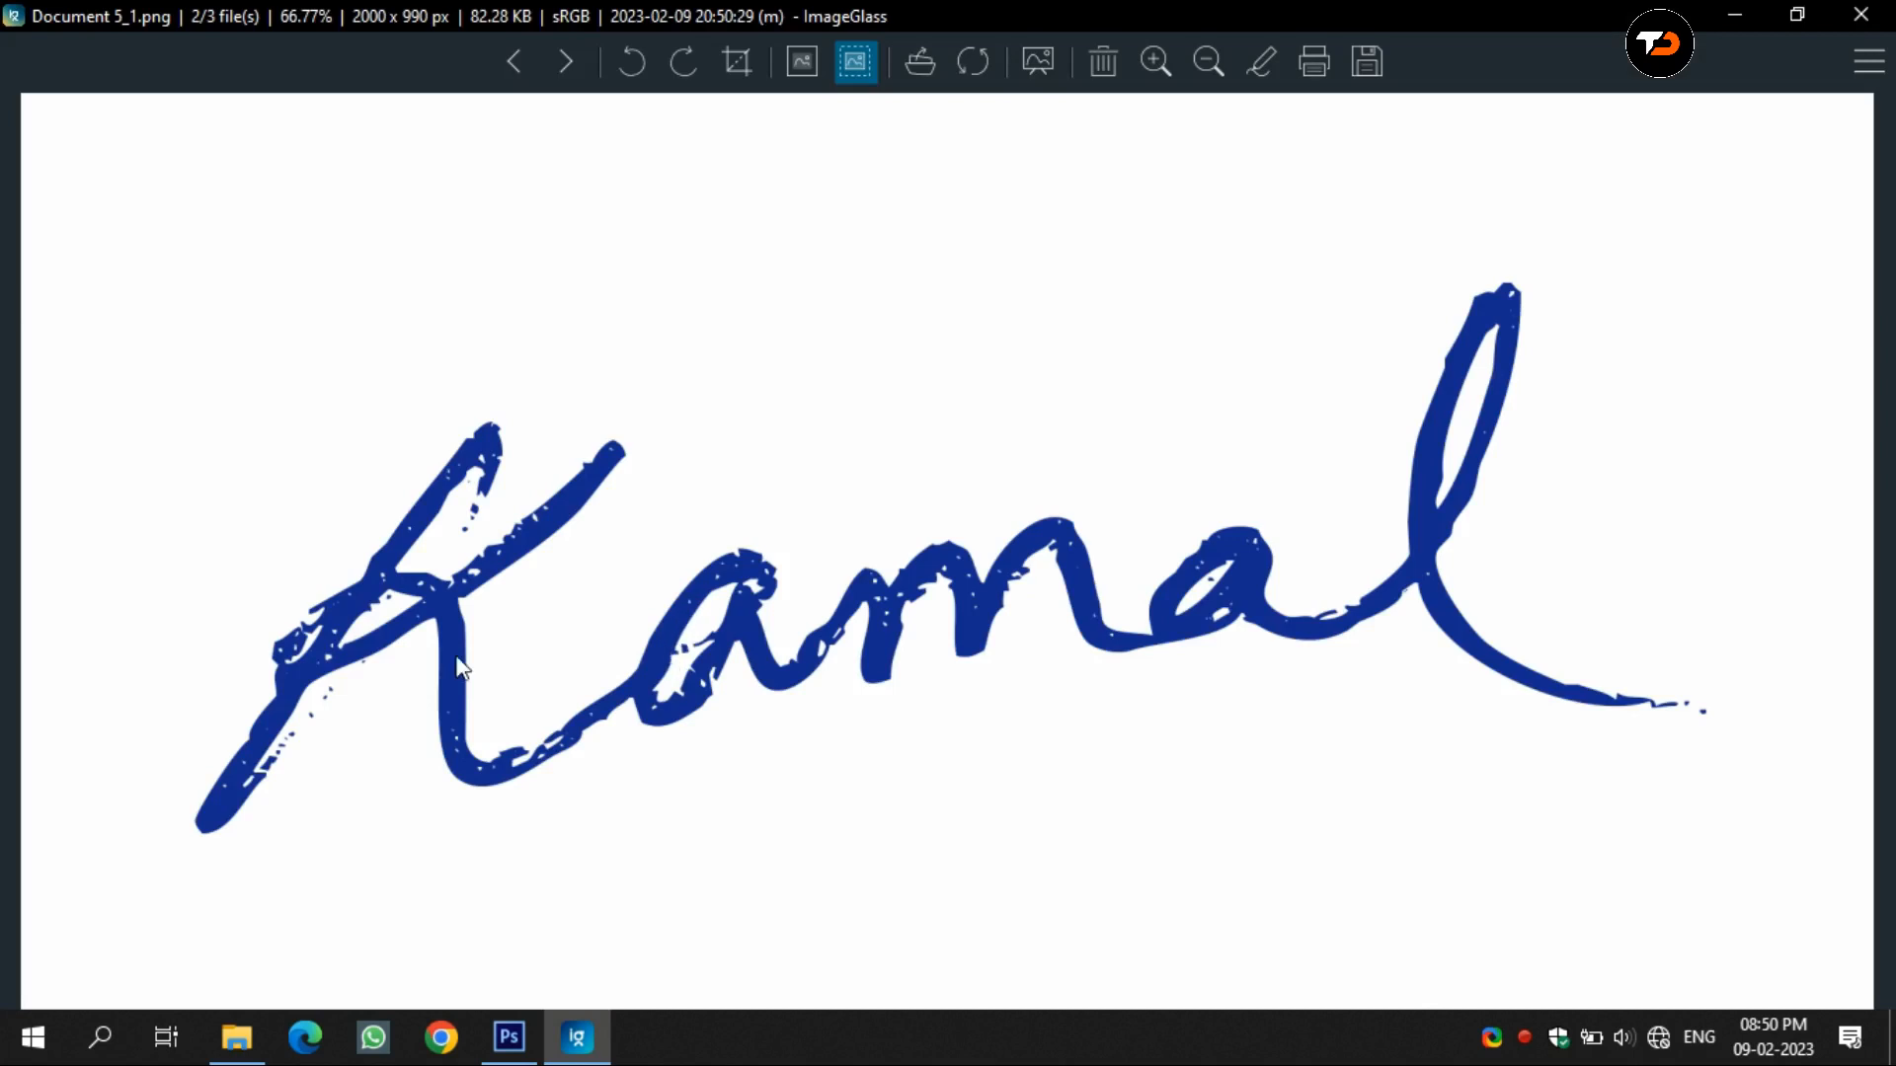
{"action": "left_click", "coordinate": [518, 61]}
{"action": "left_click", "coordinate": [564, 61]}
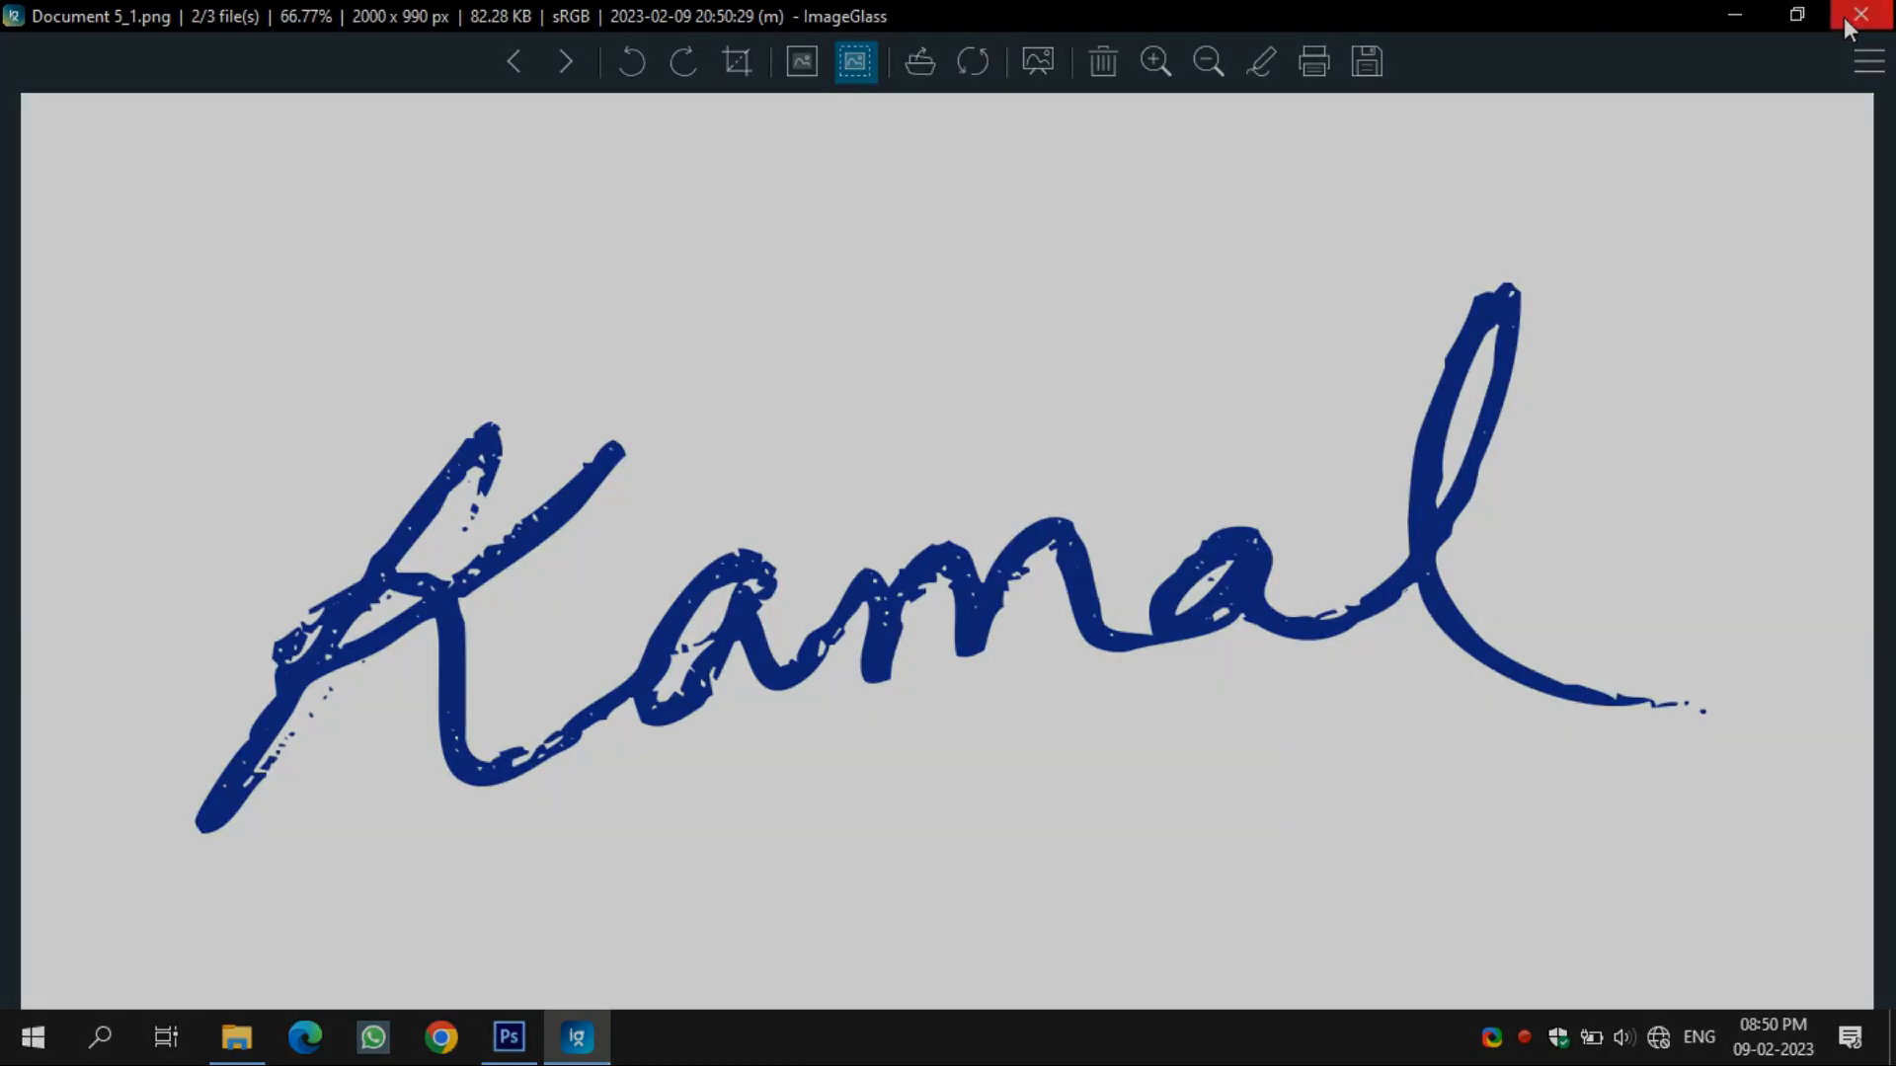
{"action": "left_click", "coordinate": [1850, 16]}
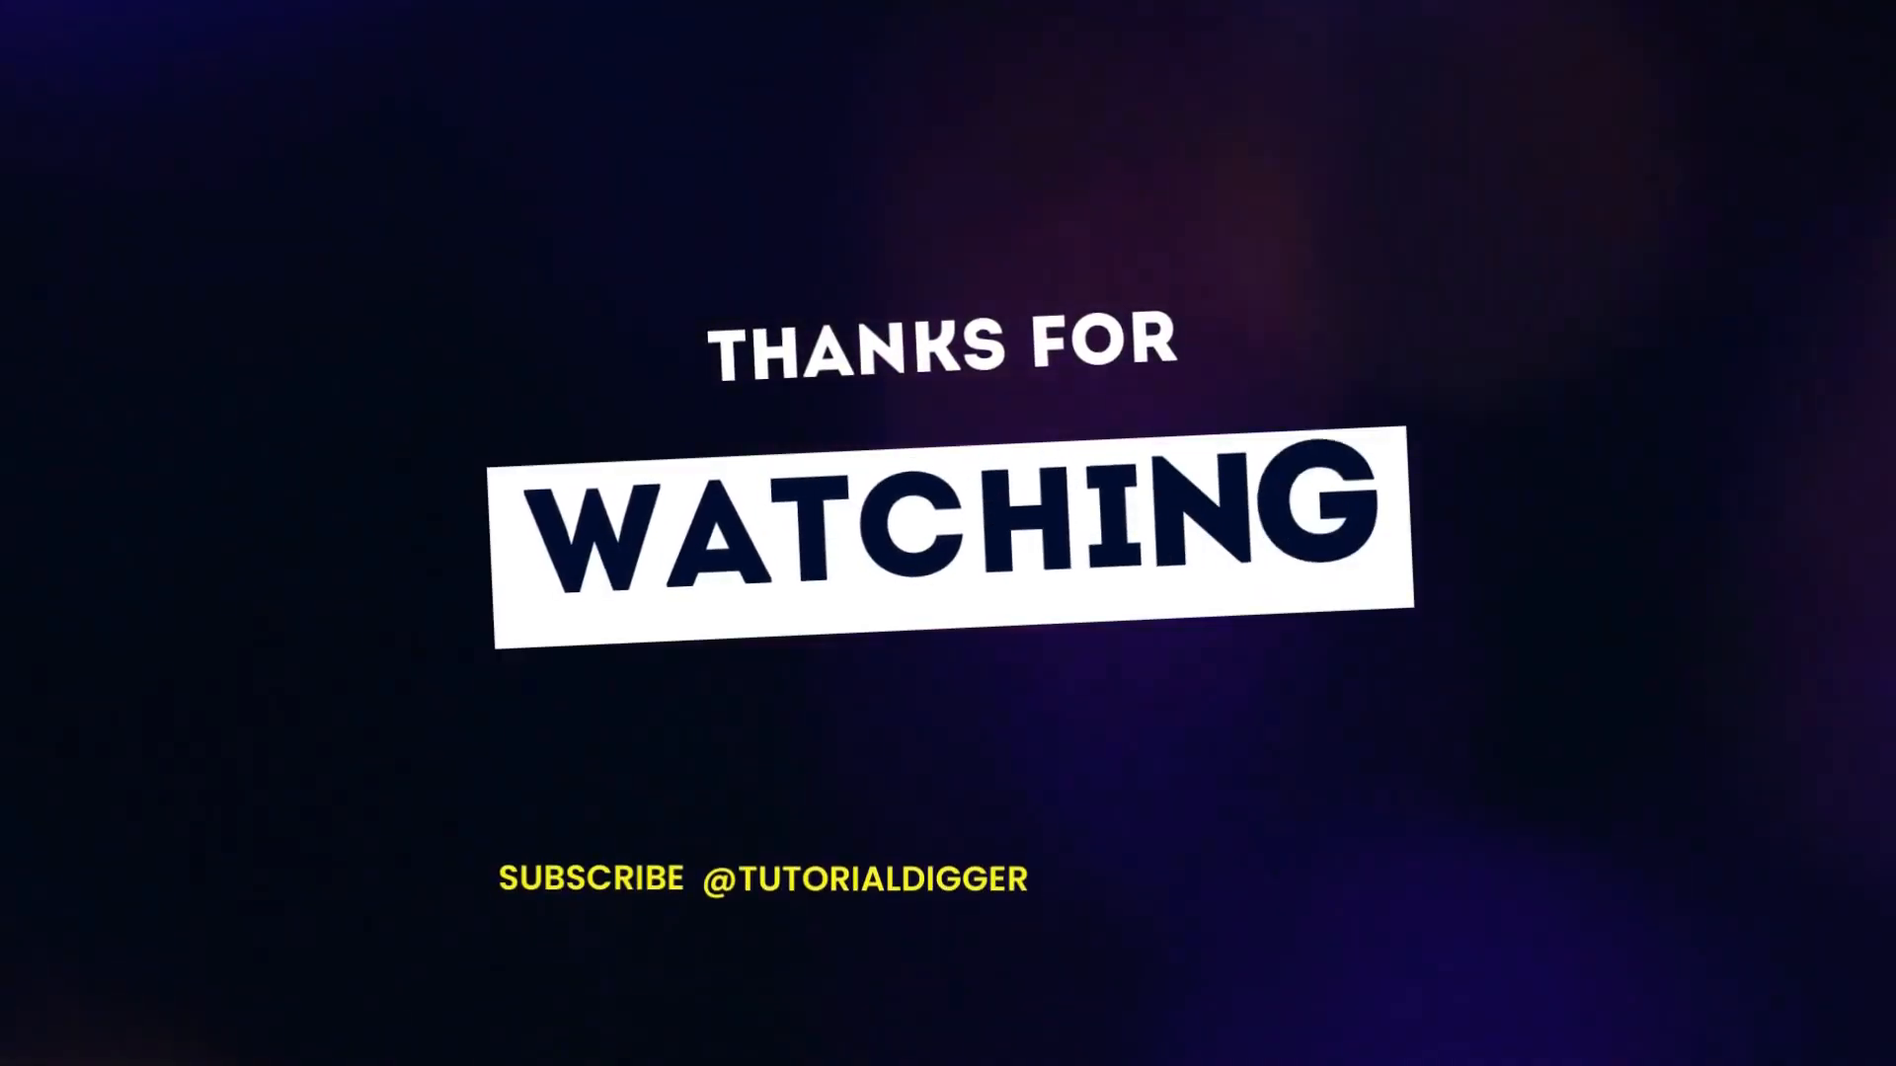